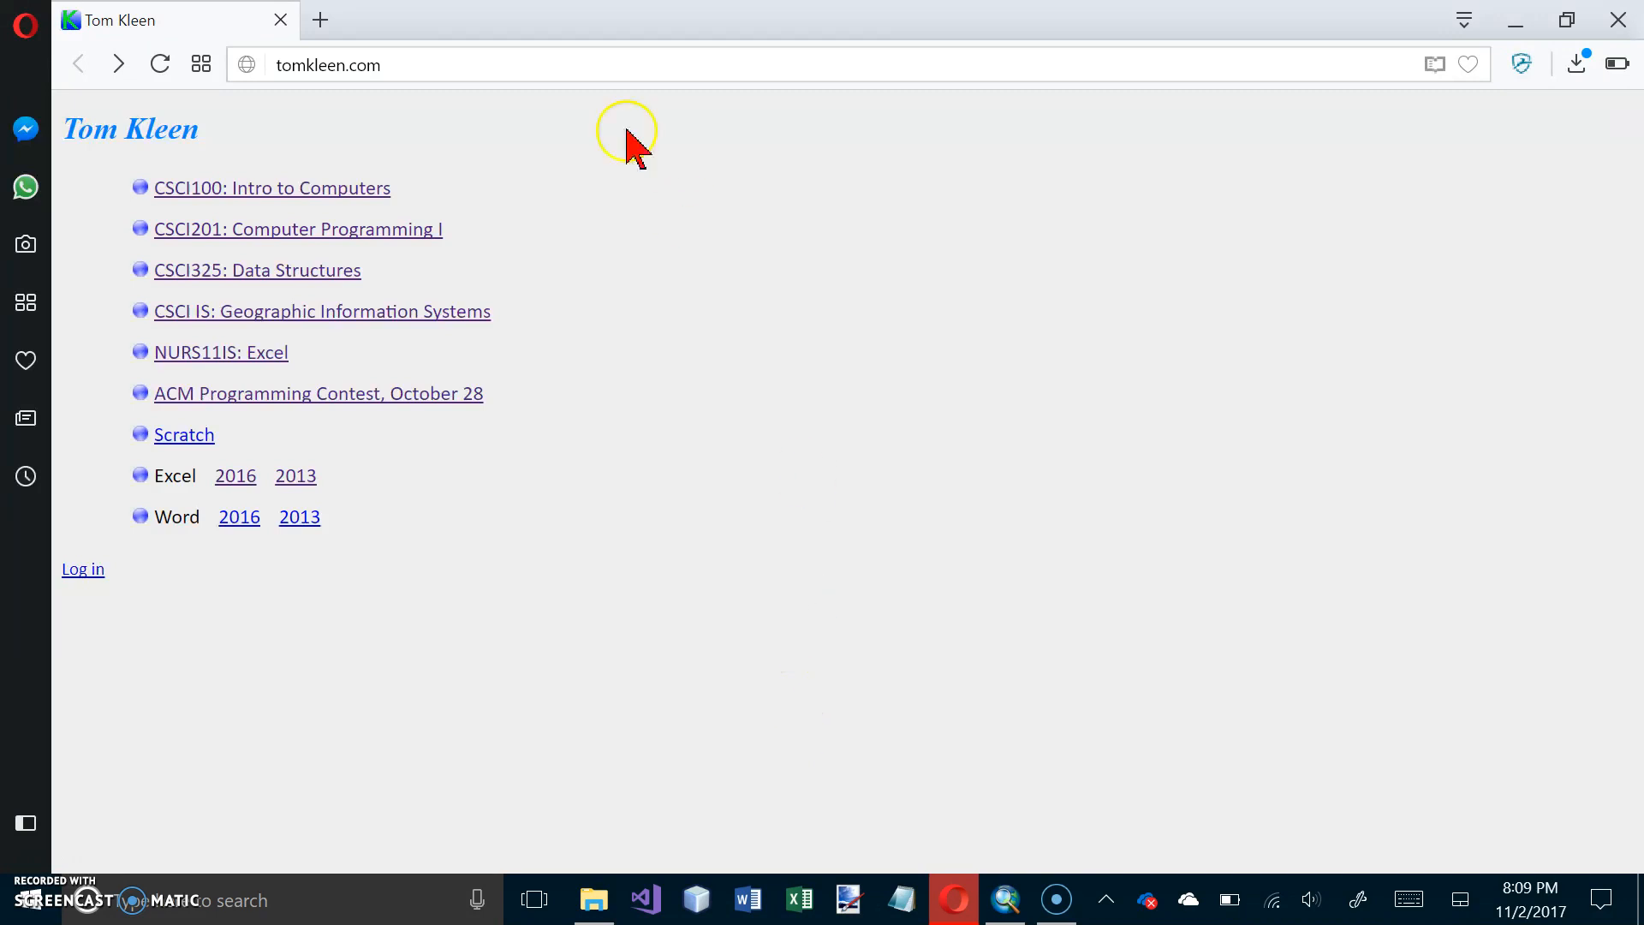
click(457, 68)
text(www.n)
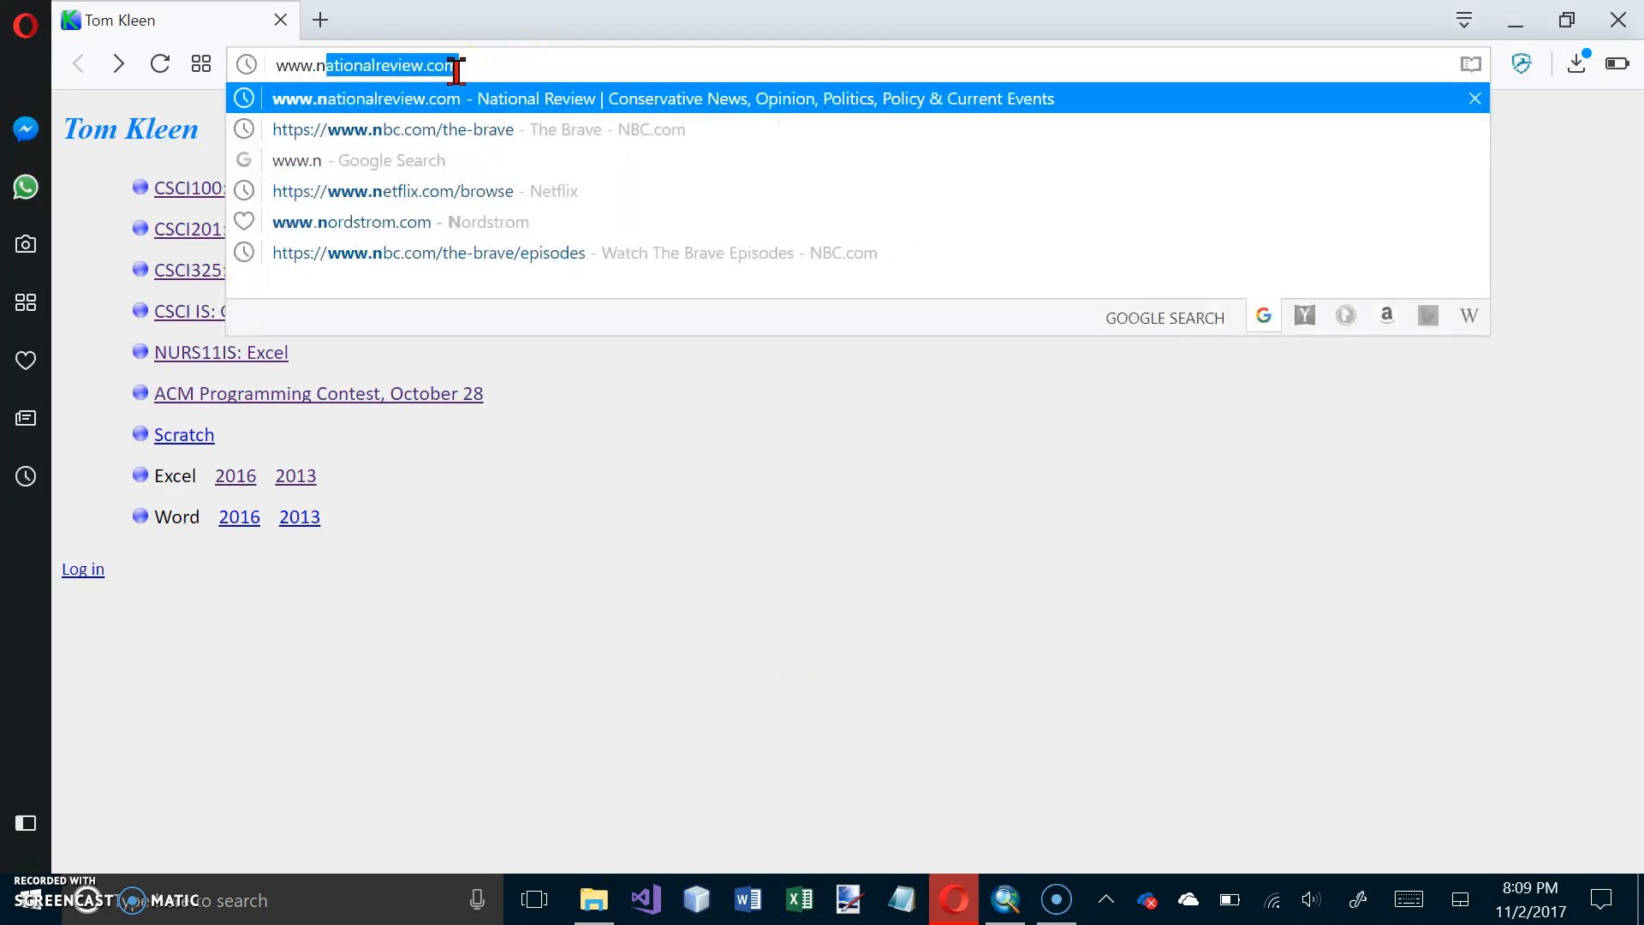
text(gs.noaa.gov)
key(Return)
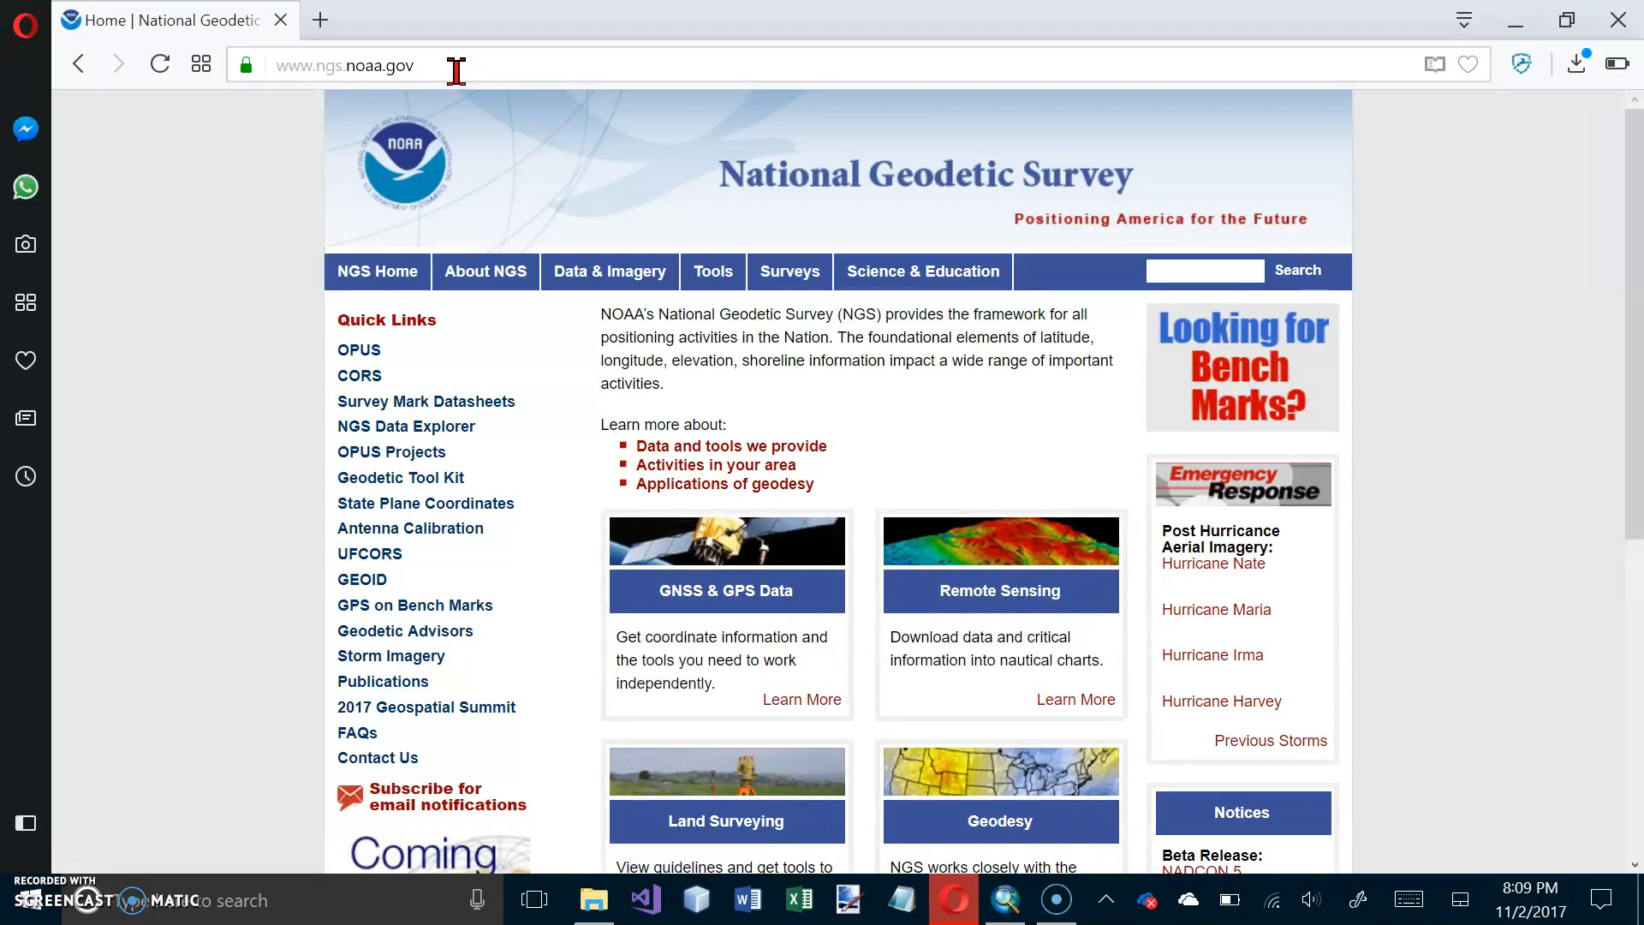
Step: Open the site's State Plane Coordinates utilities and go to the Find Zone tool
mouse_move(713, 276)
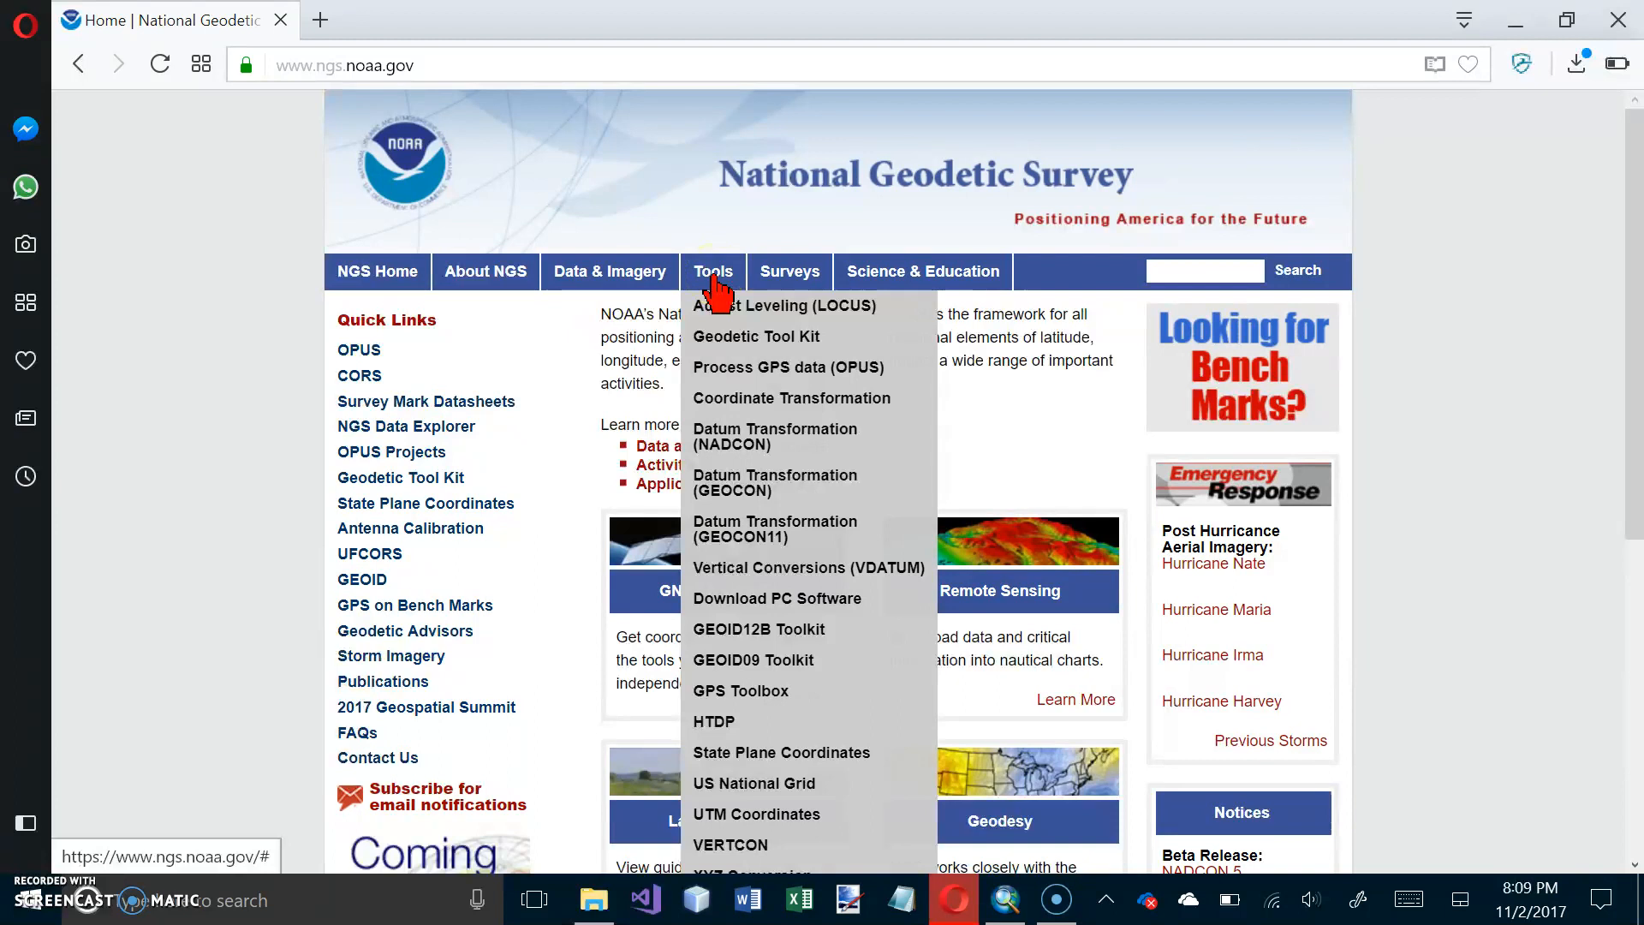
click(806, 758)
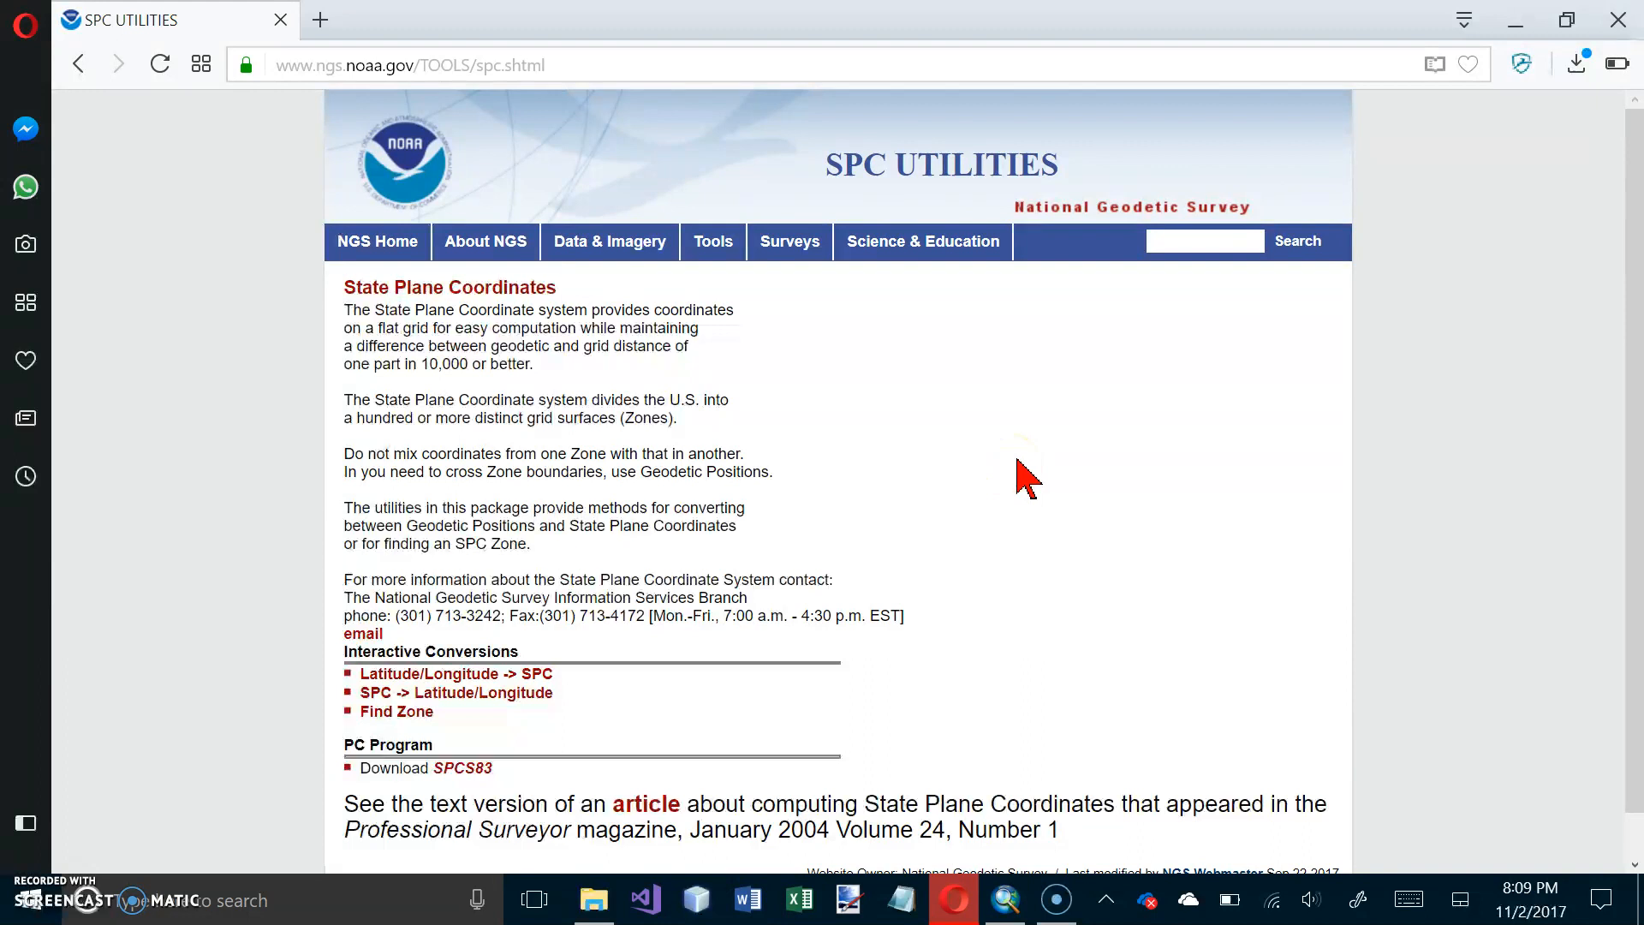
scroll(1014, 479, down, 1)
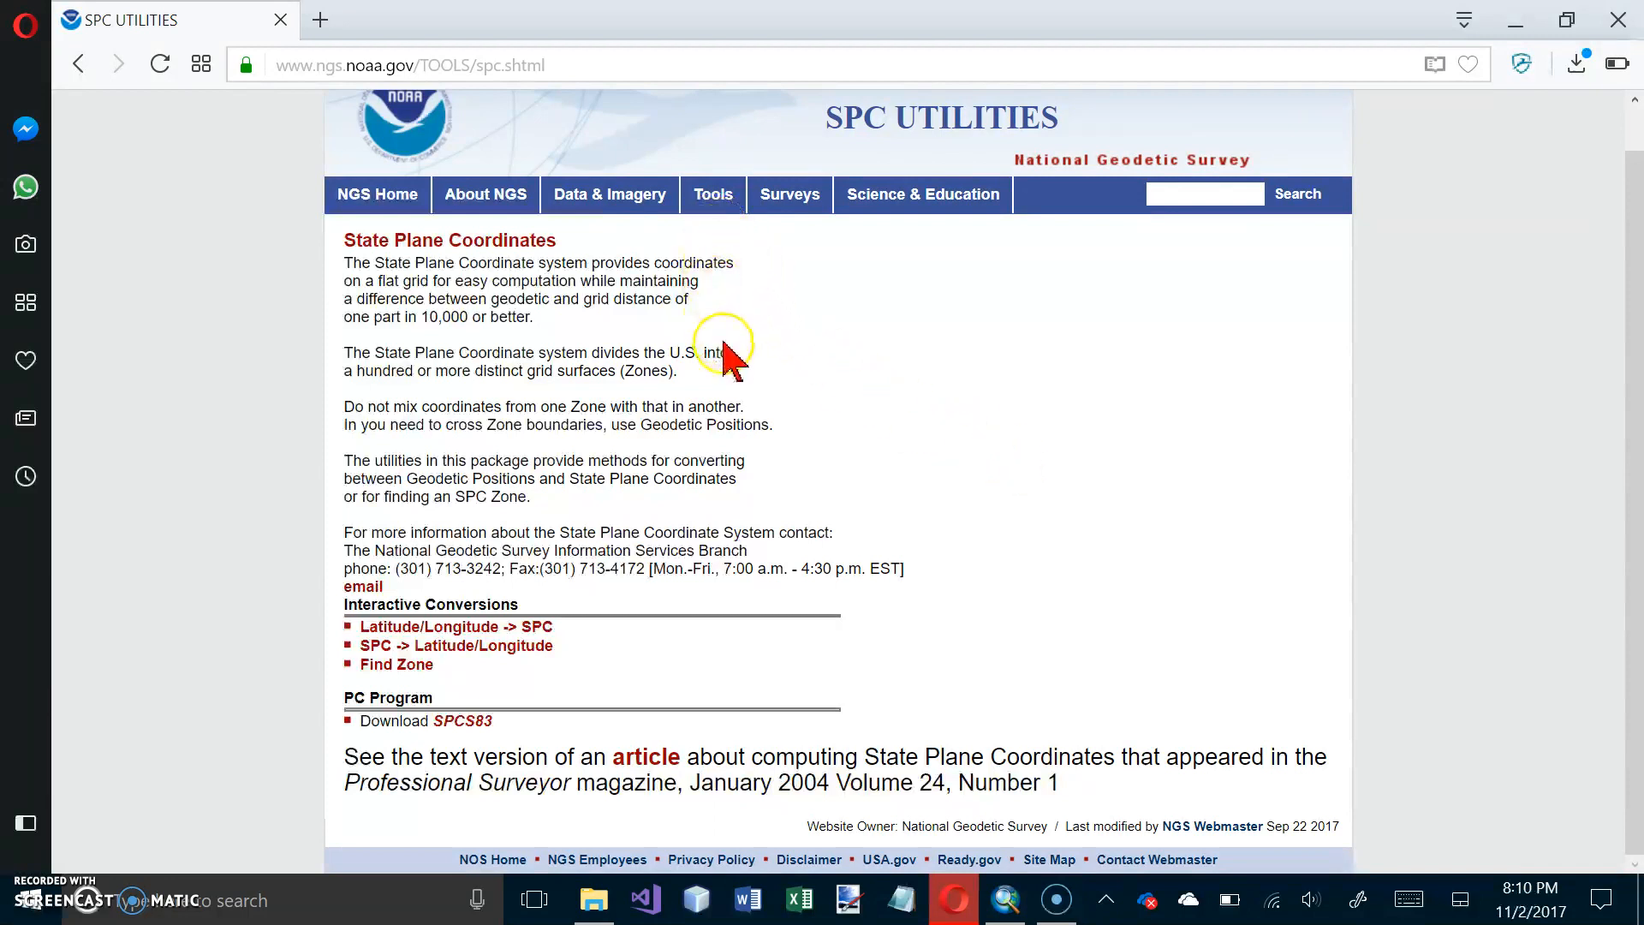
click(391, 670)
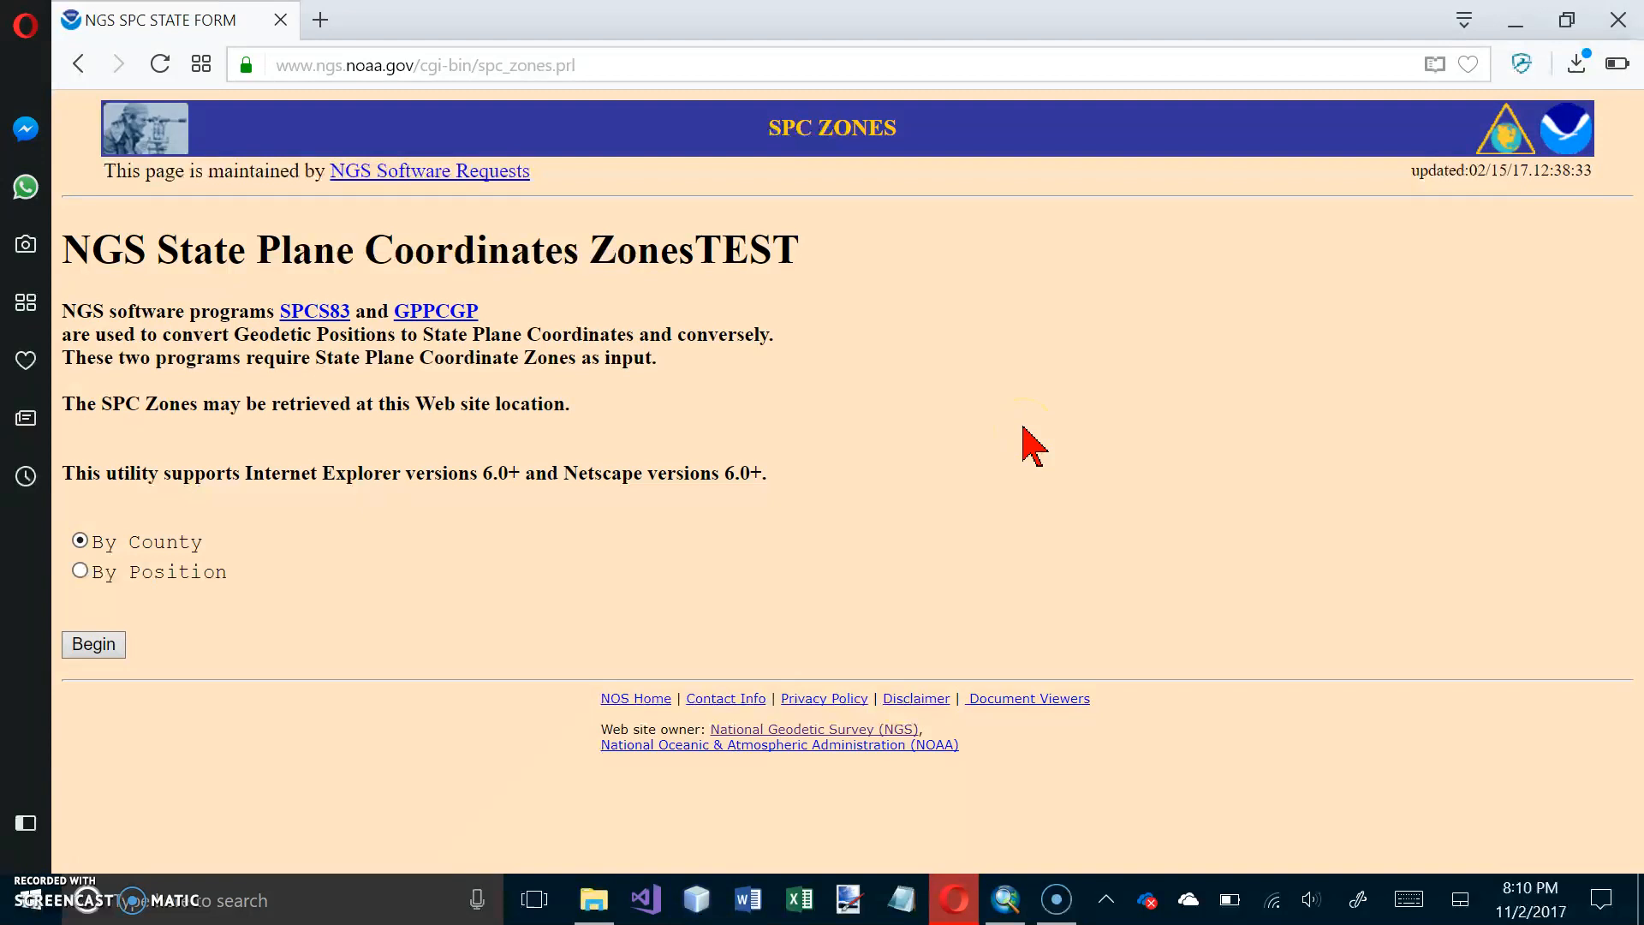
Step: Begin a State Plane zone lookup by county and submit Pennsylvania as the state
click(60, 639)
click(95, 644)
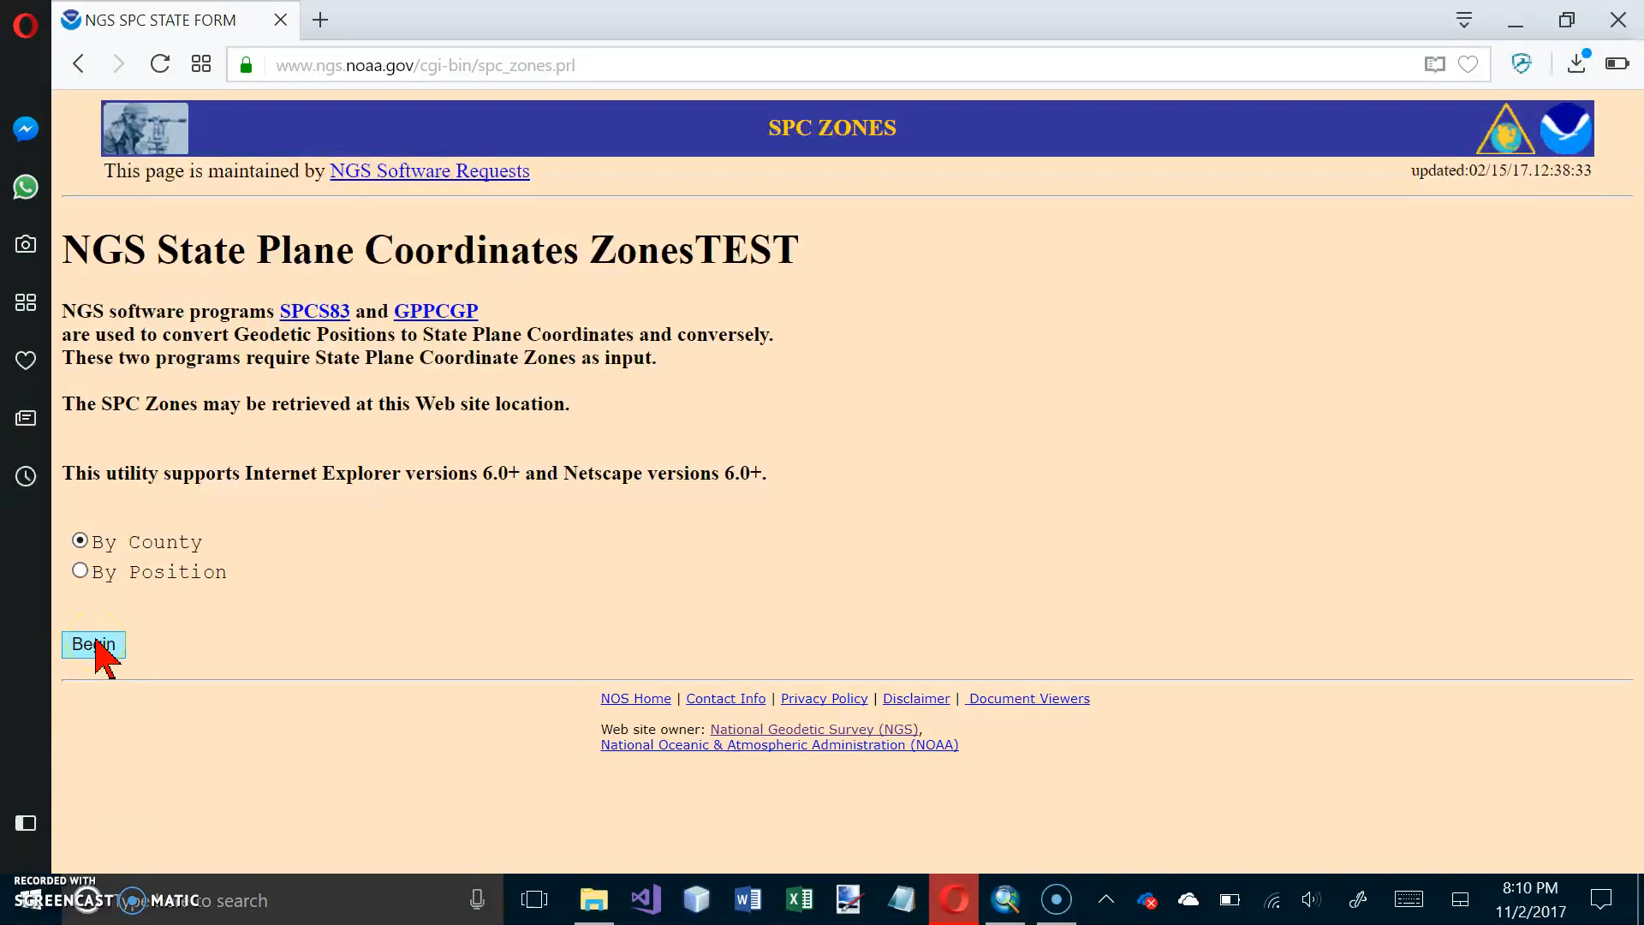
click(95, 641)
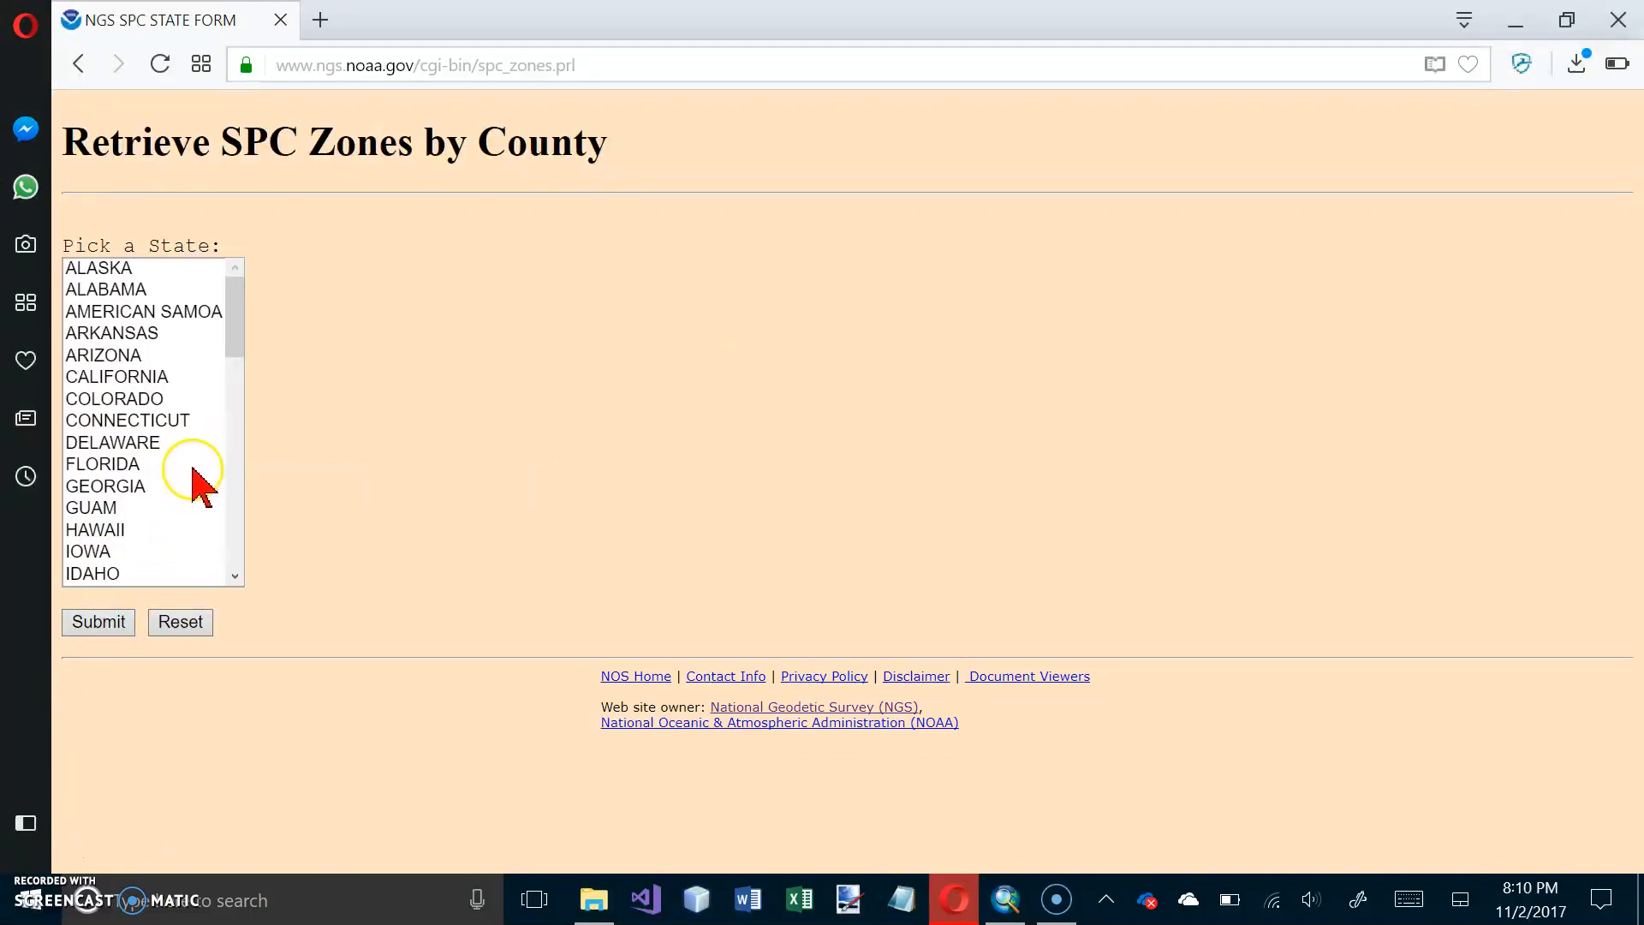
click(229, 524)
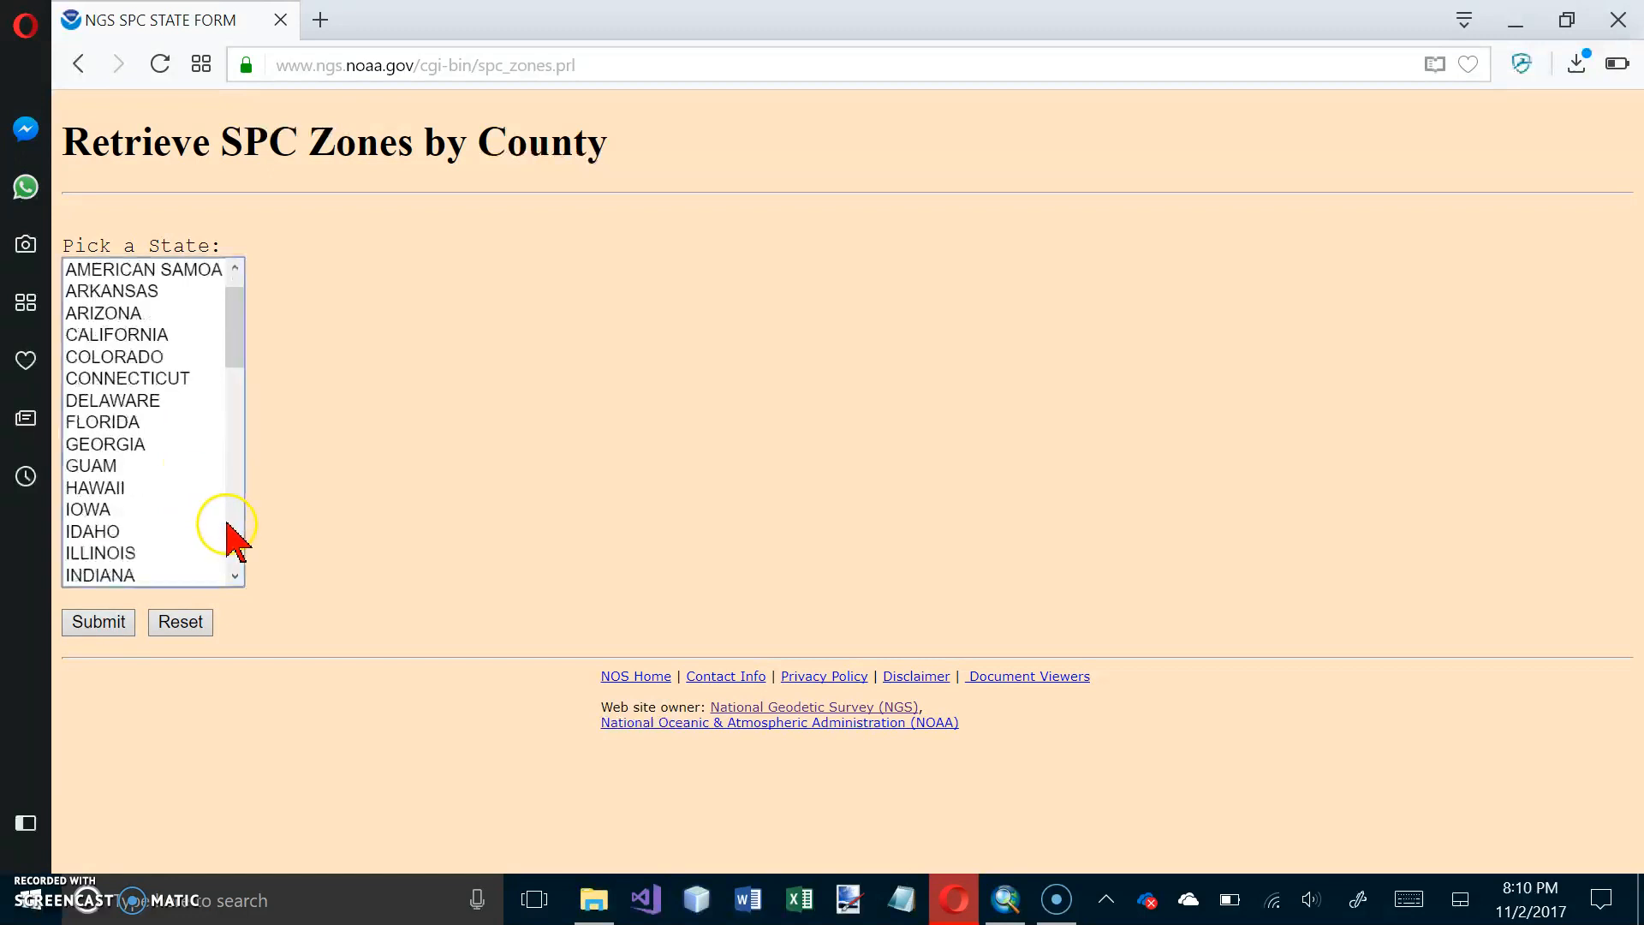
click(229, 524)
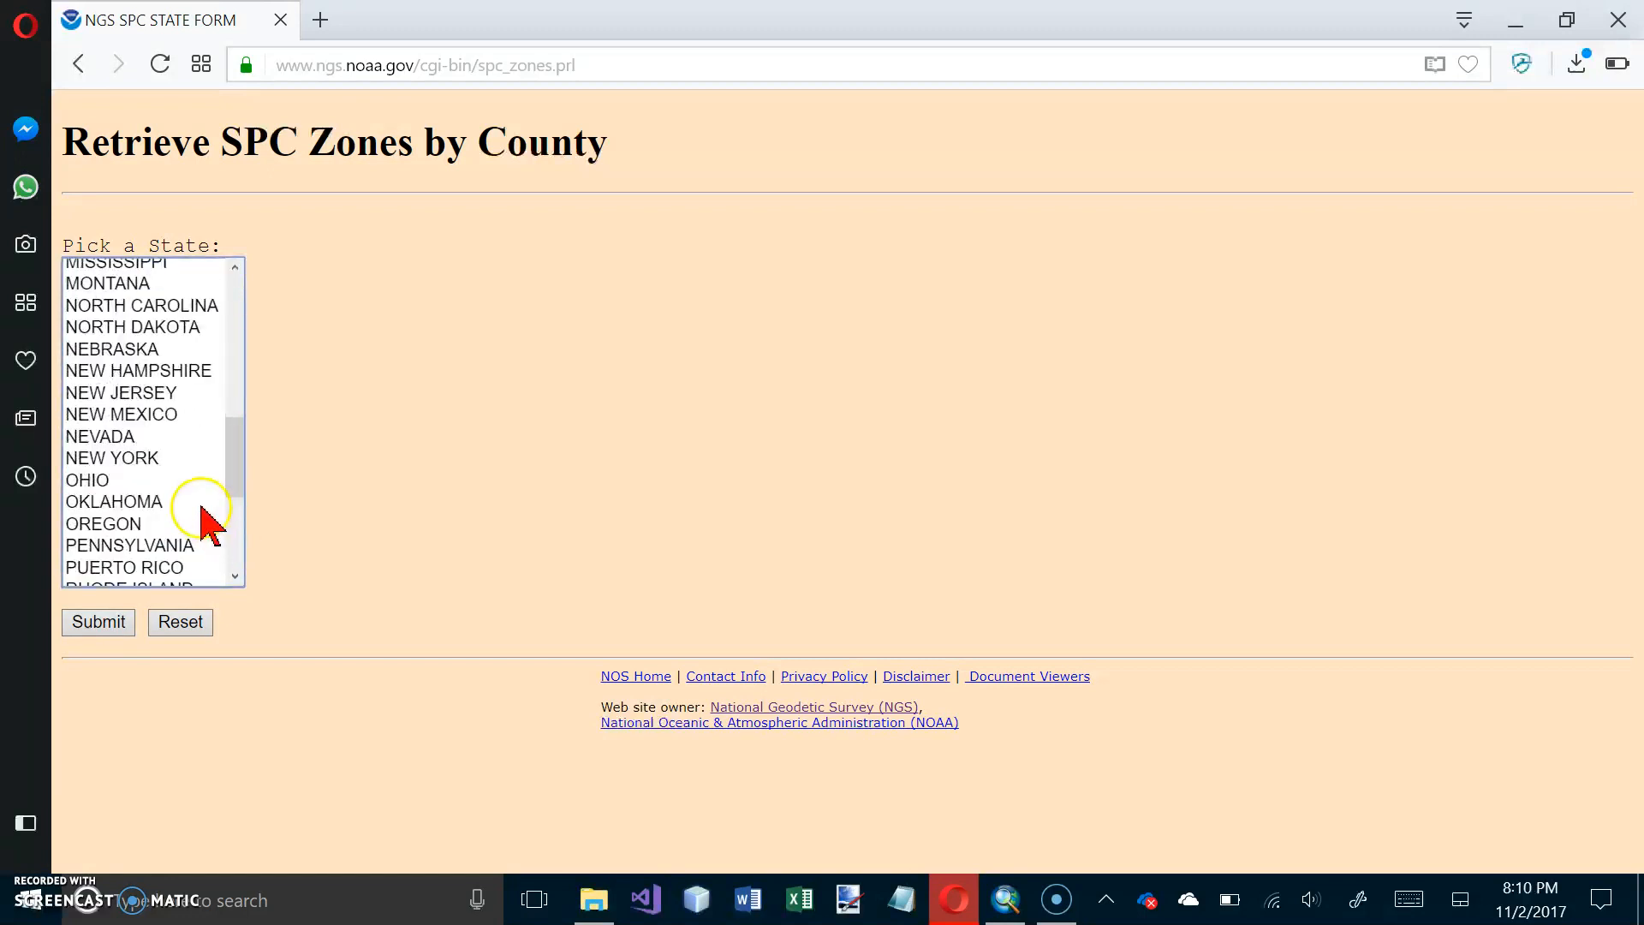
click(163, 548)
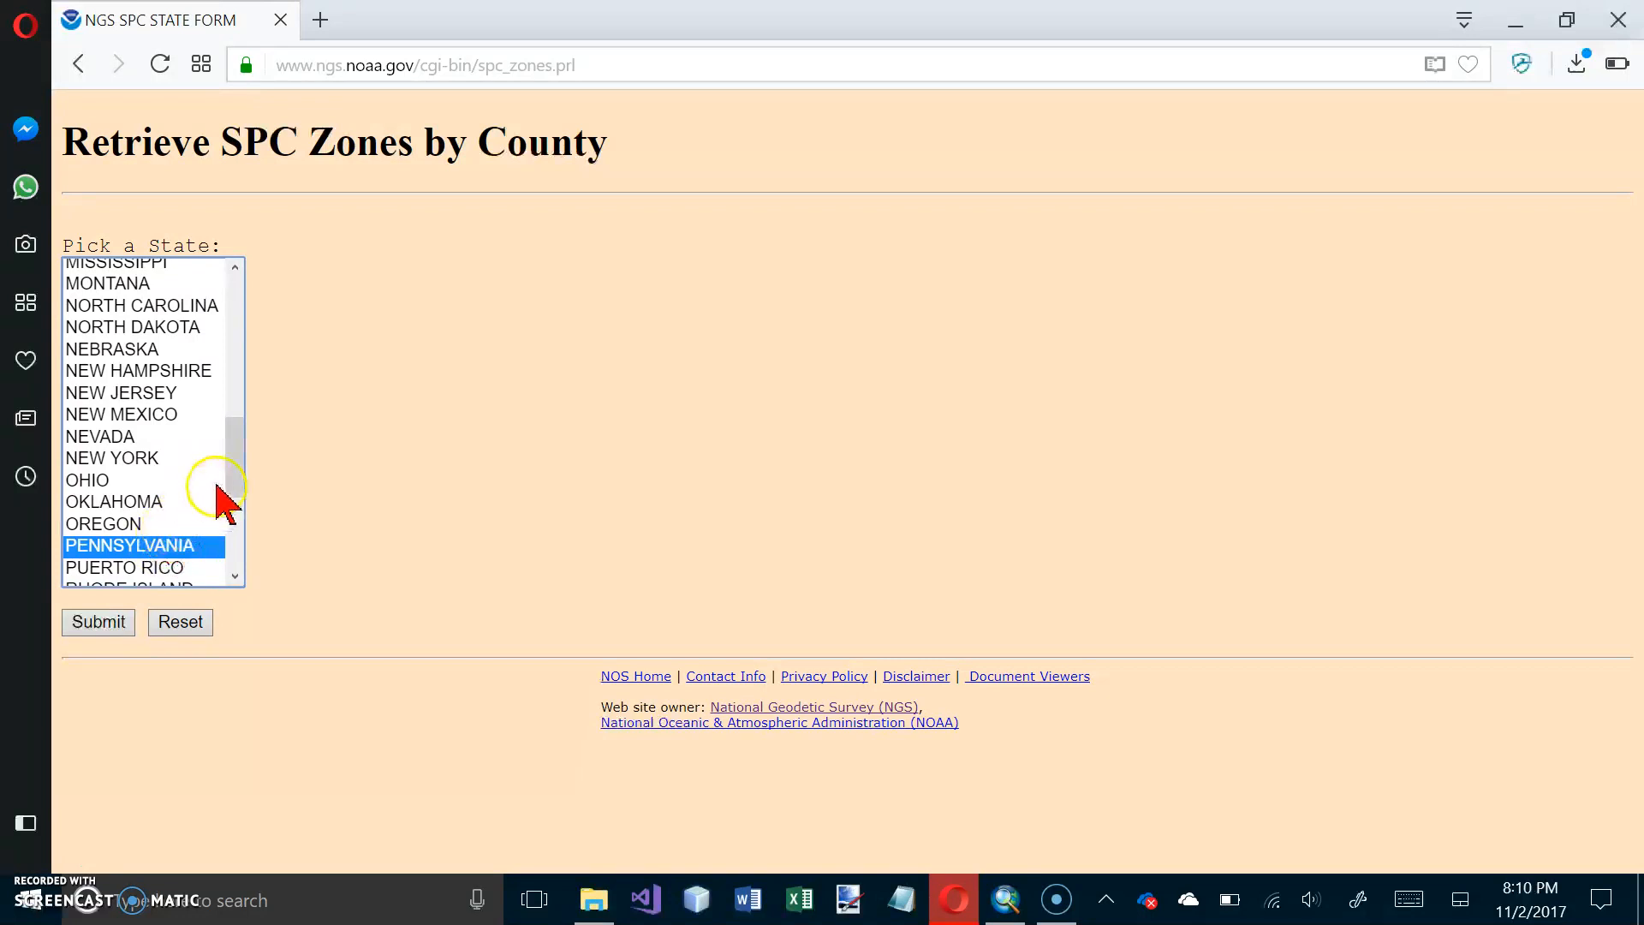
click(112, 624)
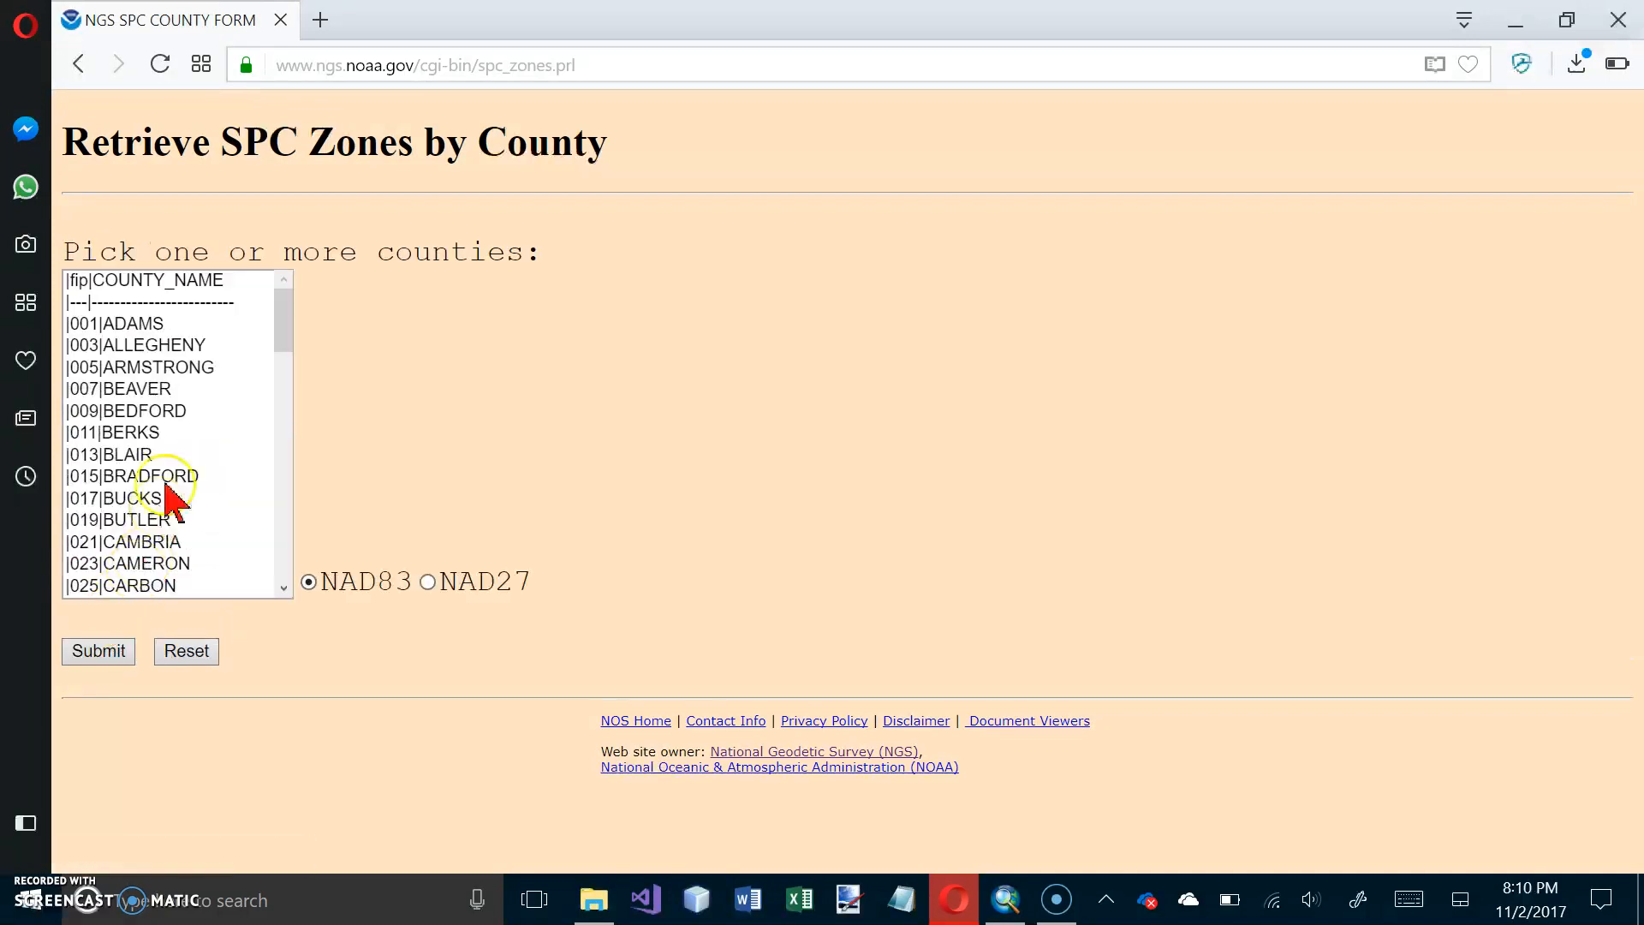
Step: Look up the NAD83 State Plane zone for Allegheny county
click(159, 346)
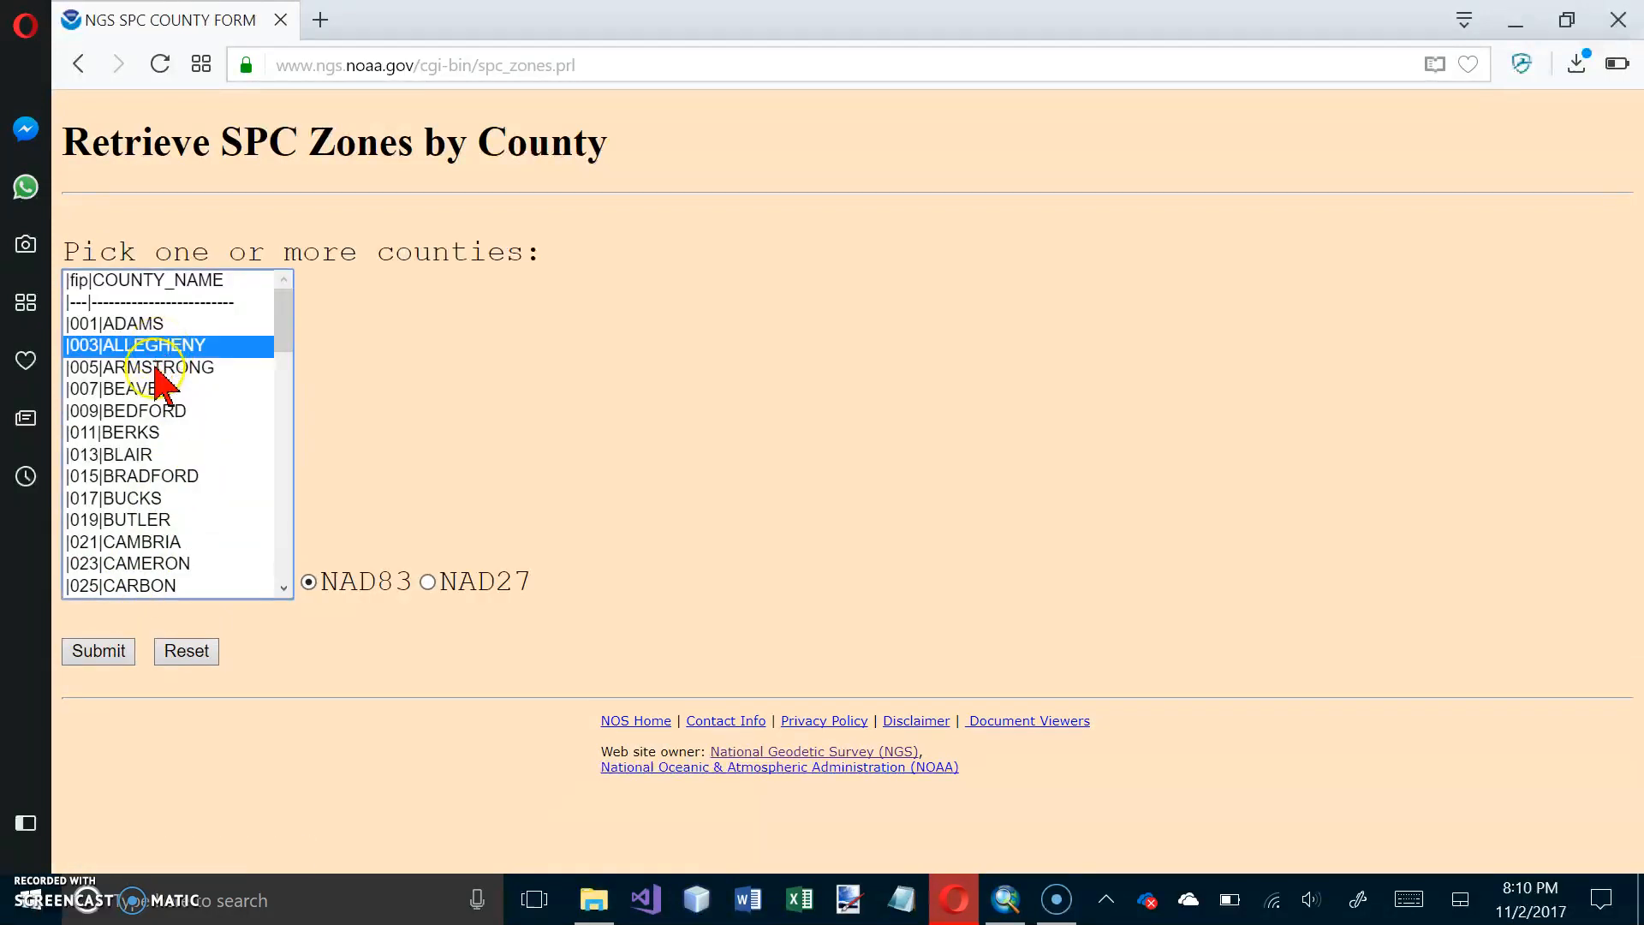
click(99, 652)
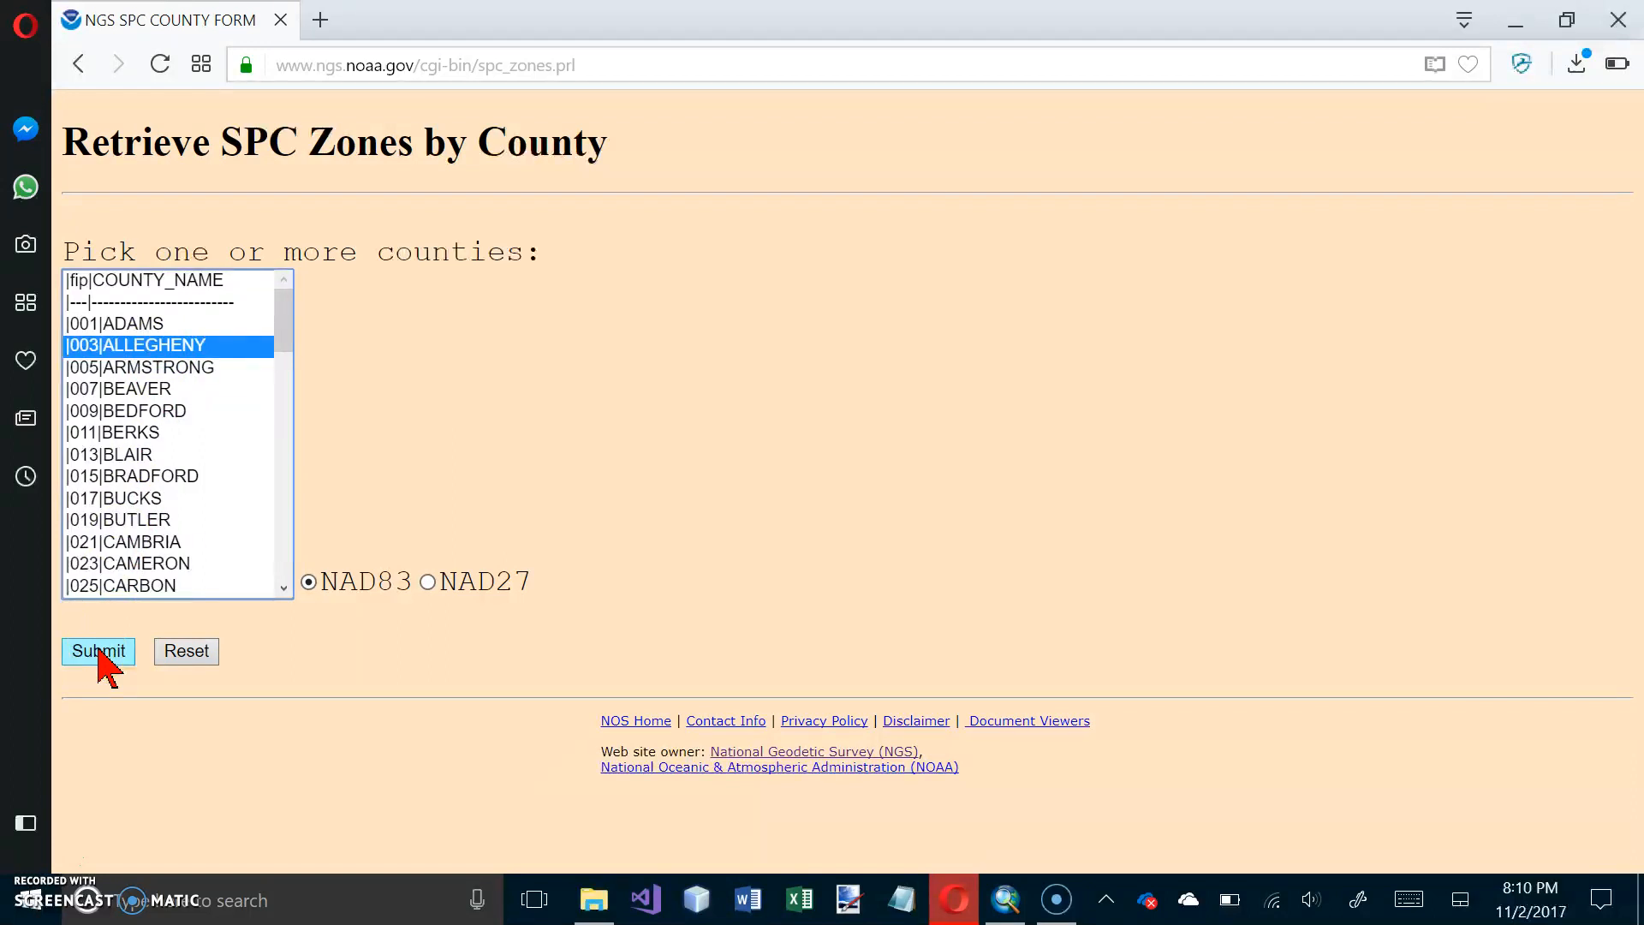
click(99, 652)
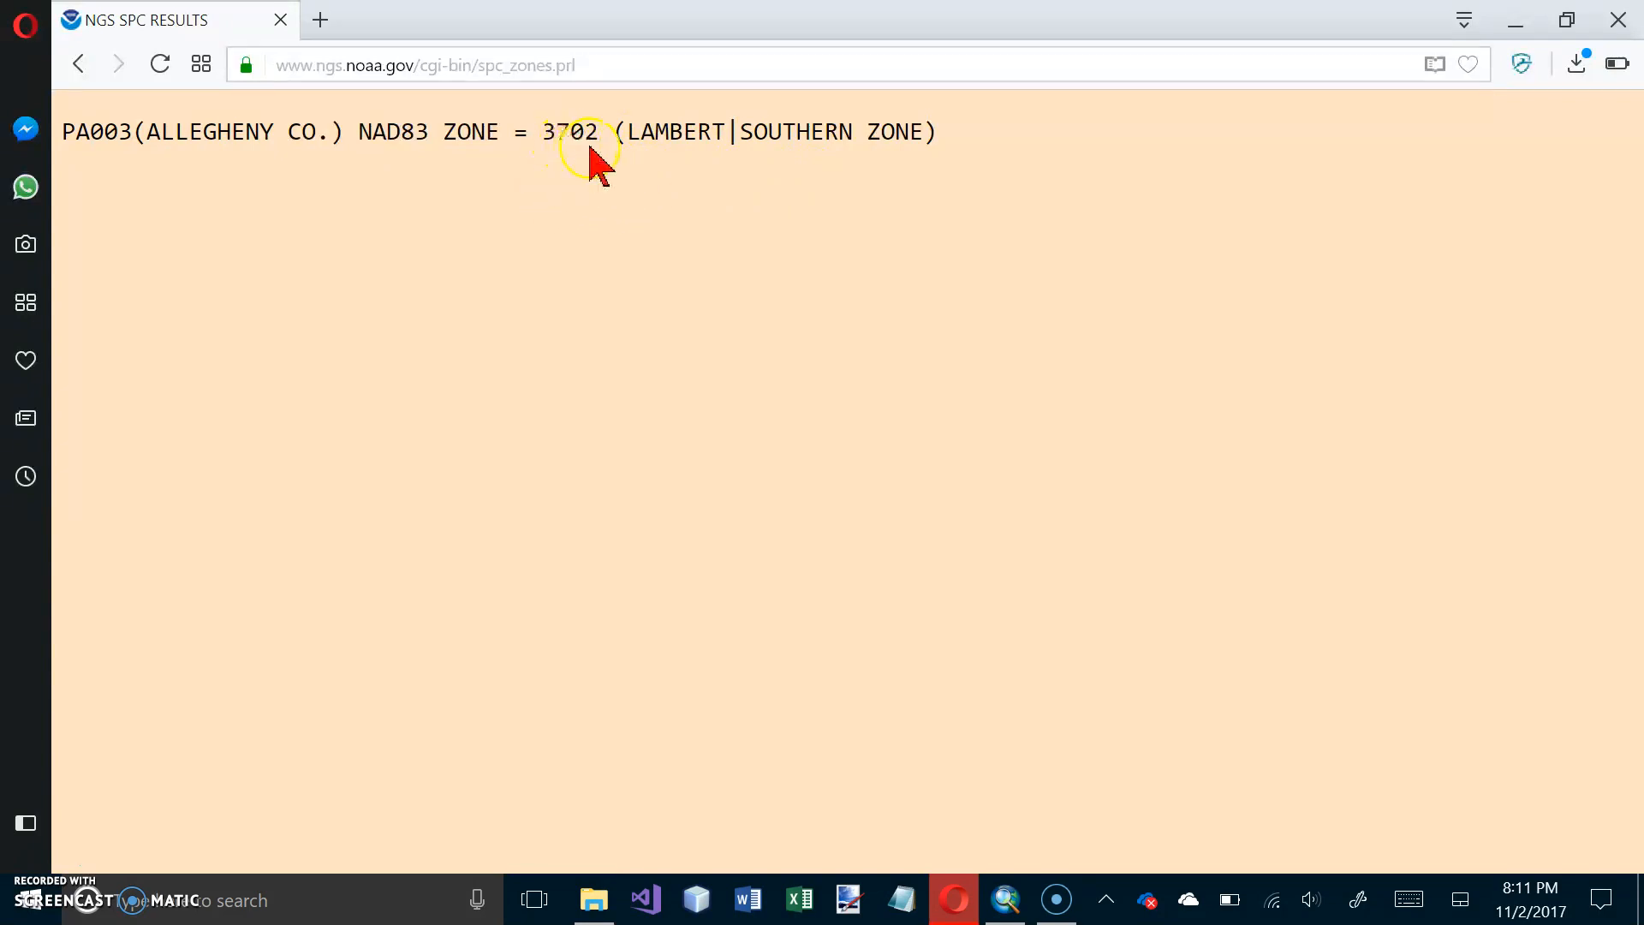
Step: Close the browser, return to ArcMap, and create a new blank map document without saving changes to Tutorial5-3.mxd
click(1622, 21)
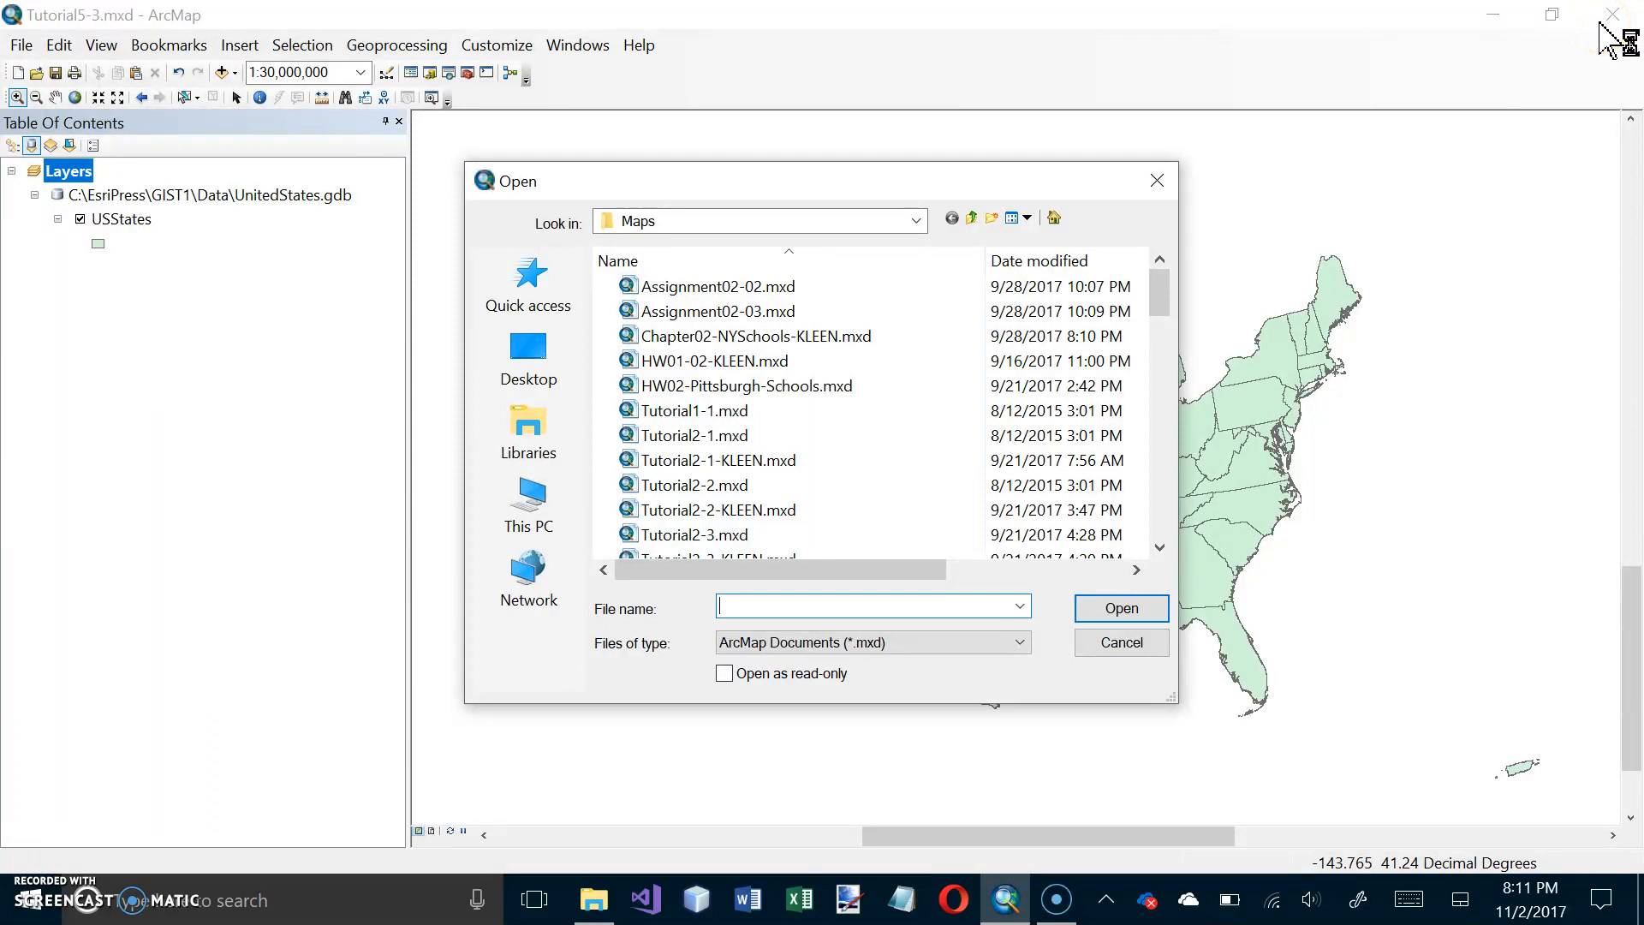
click(1161, 185)
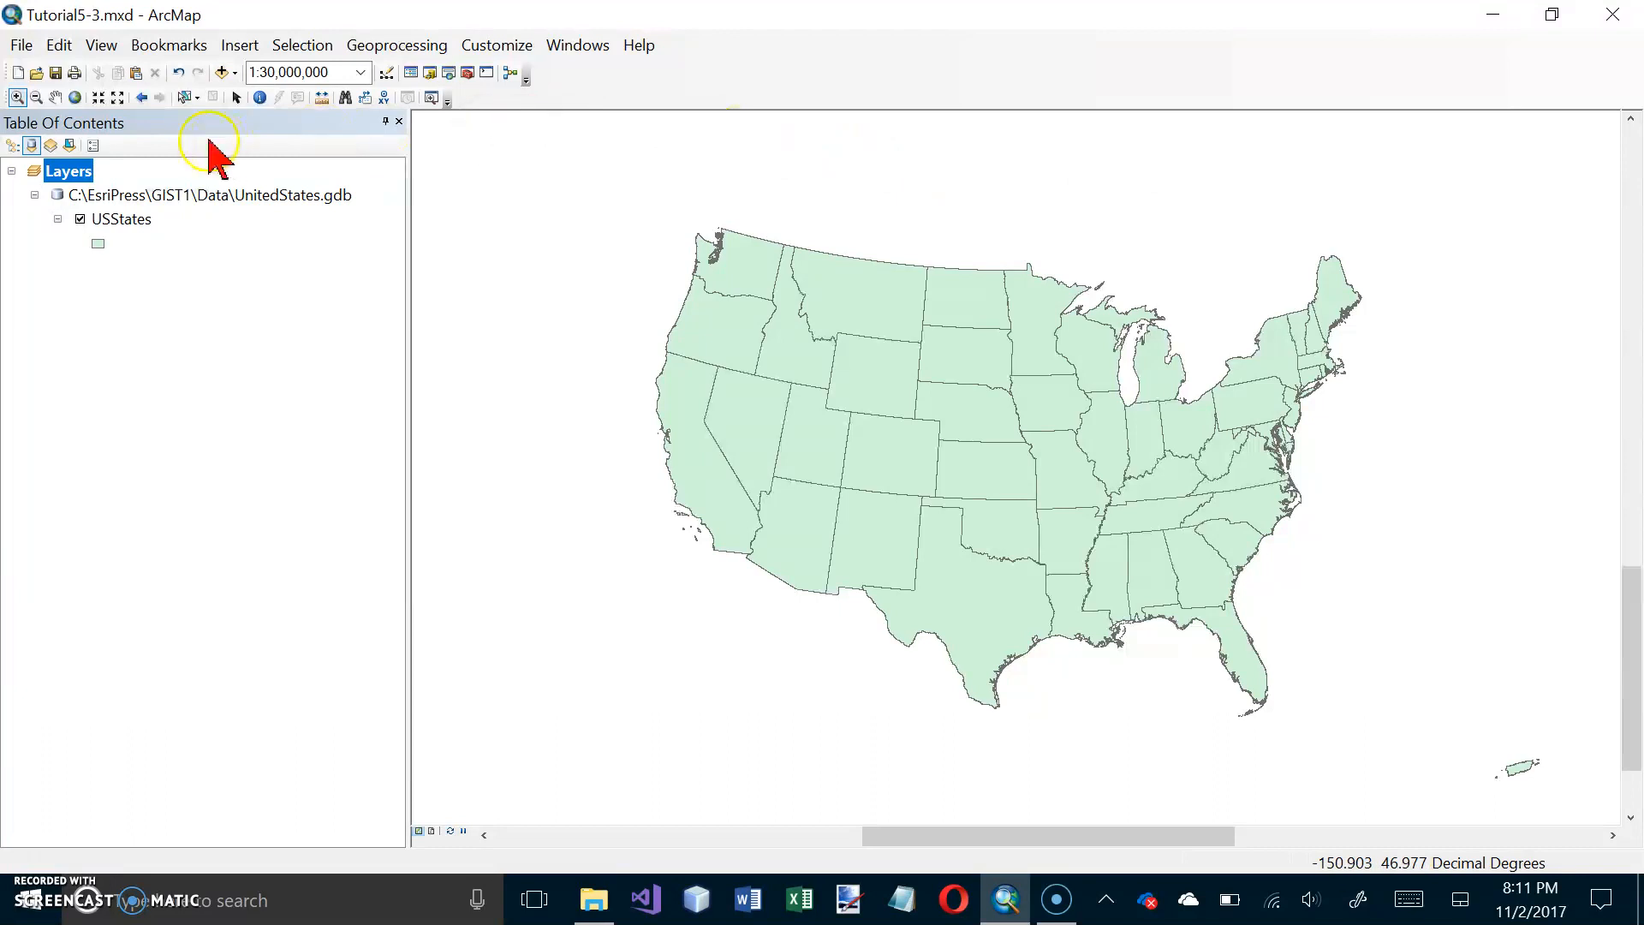
click(20, 74)
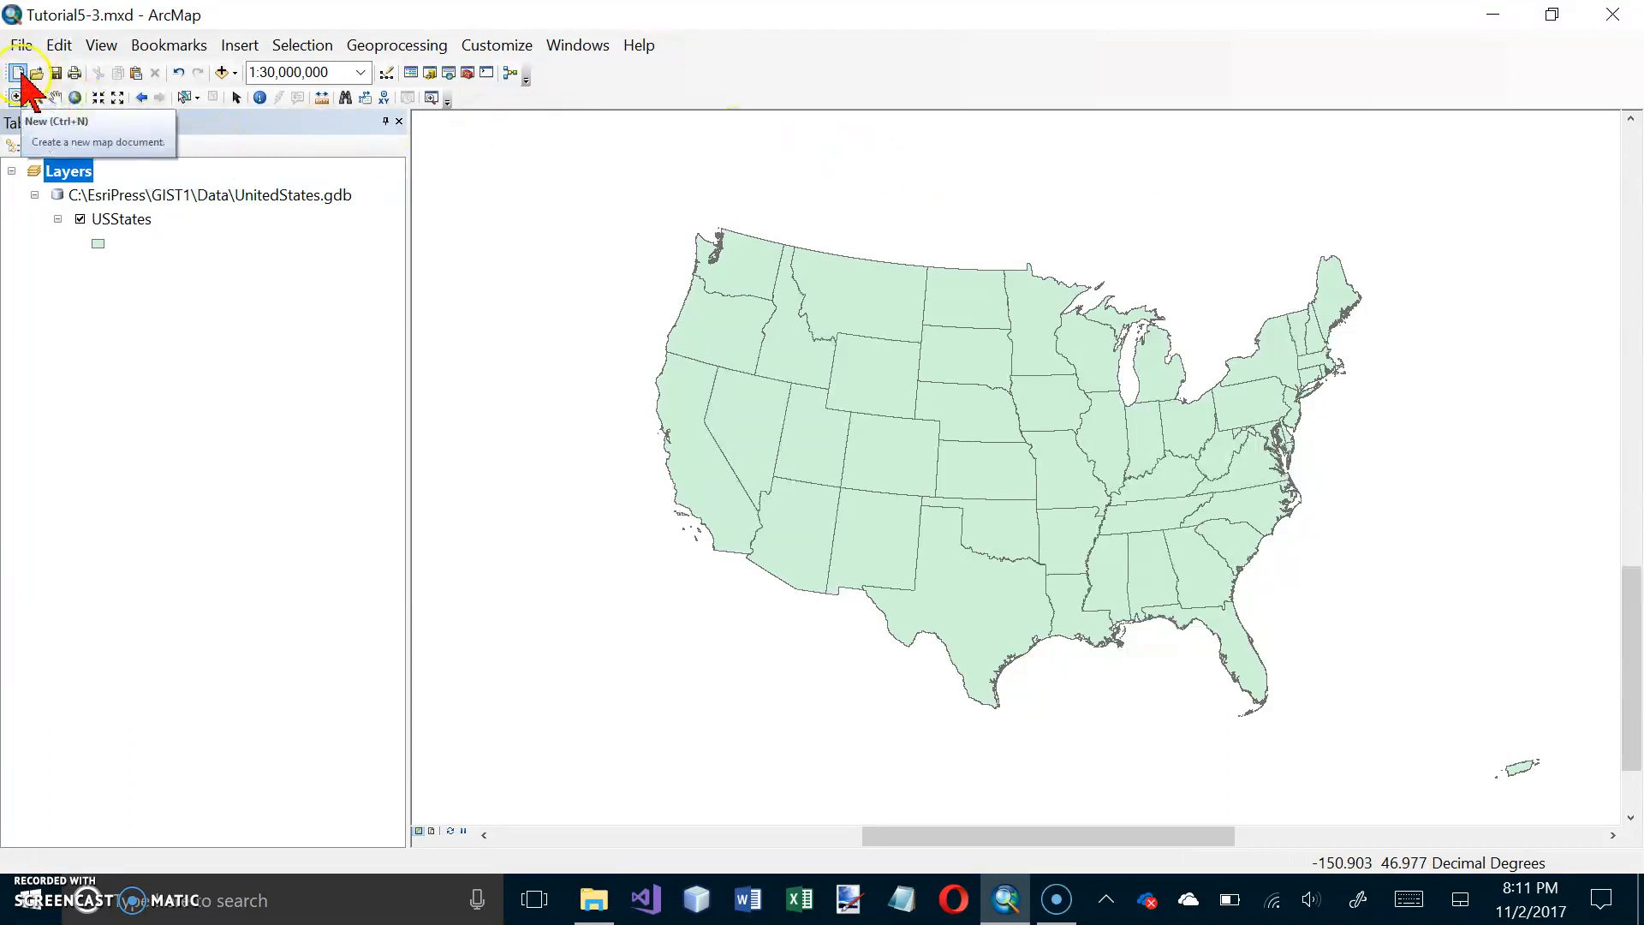
click(1047, 666)
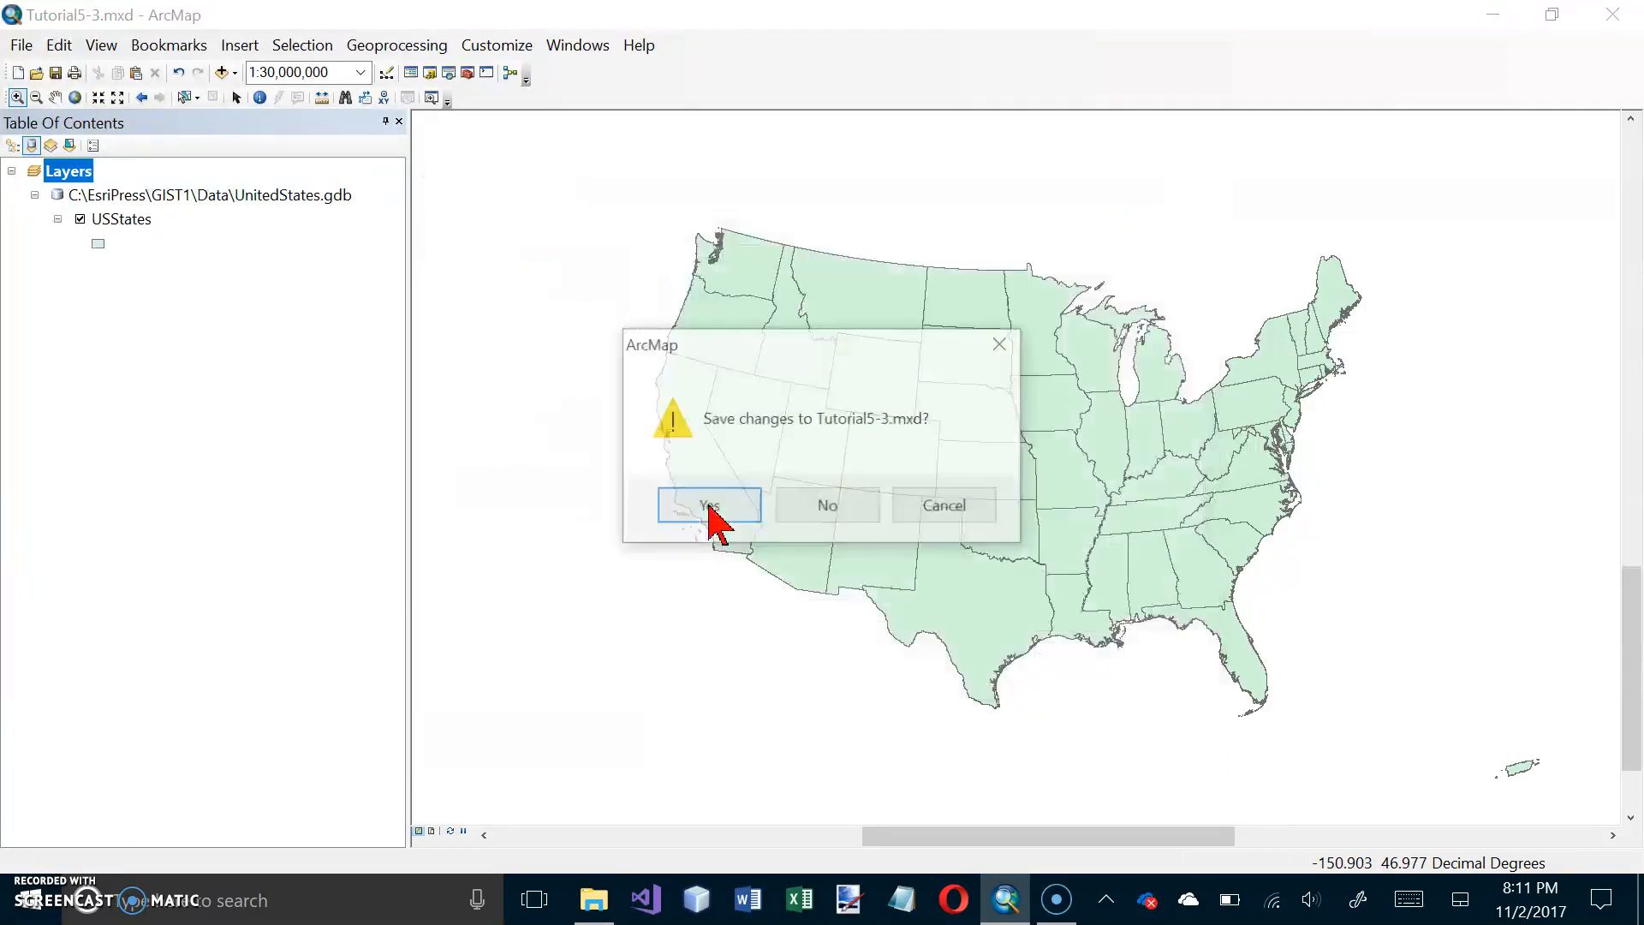
click(839, 516)
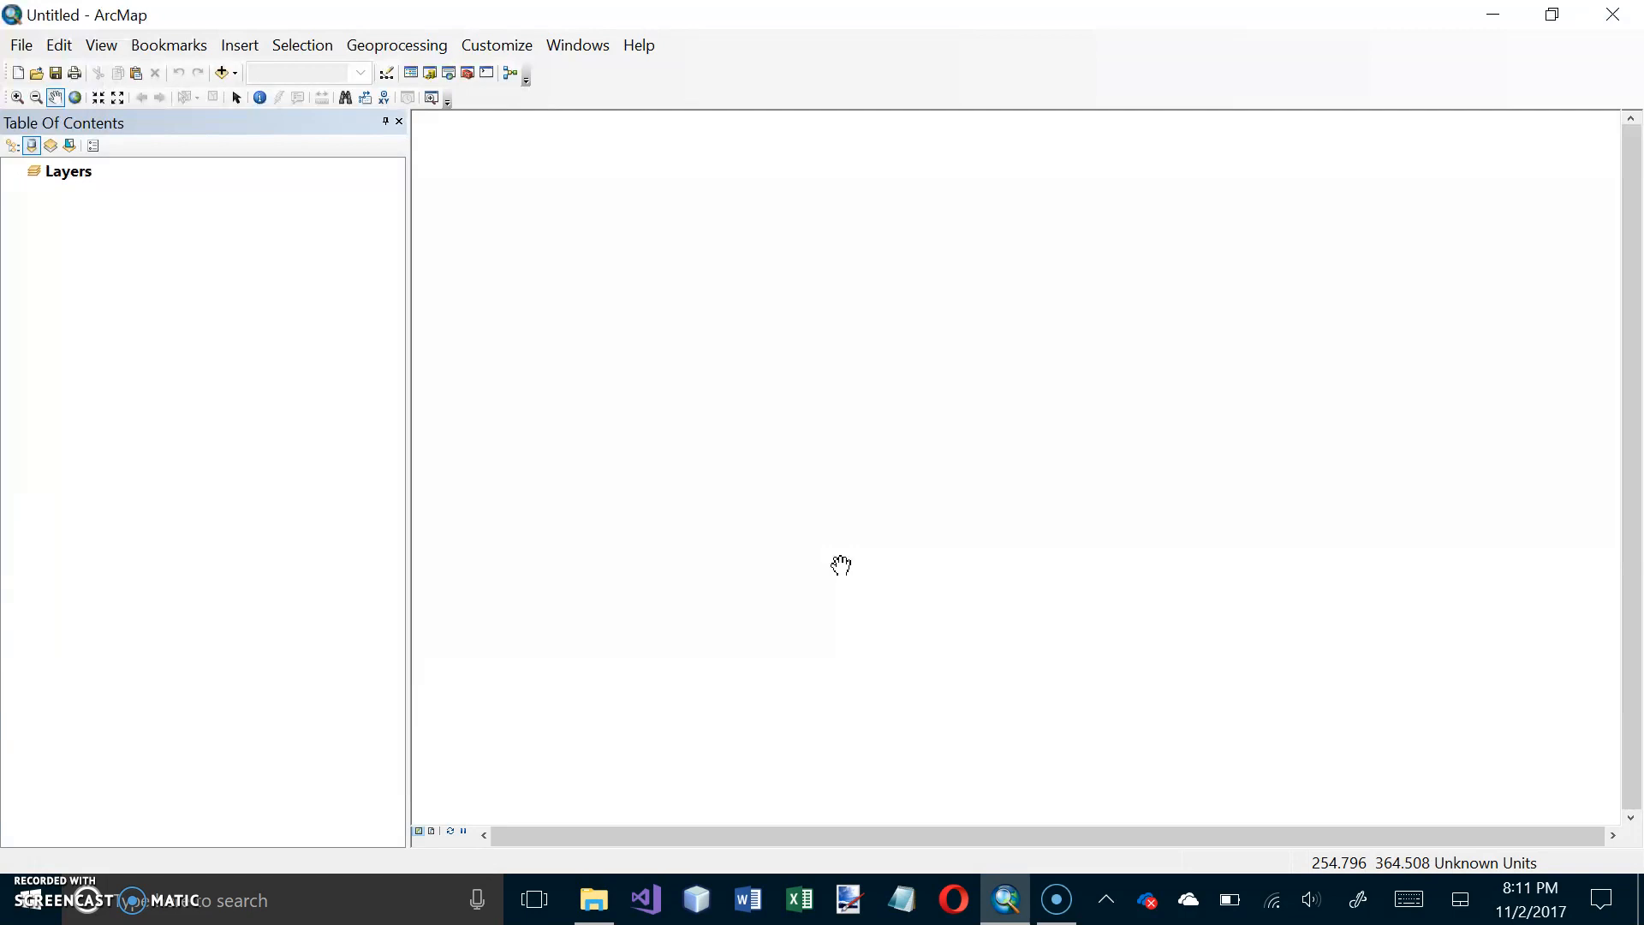
Step: Add the Munic feature class from AlleghenyCounty.gdb in the Data folder to the map
click(234, 74)
click(262, 101)
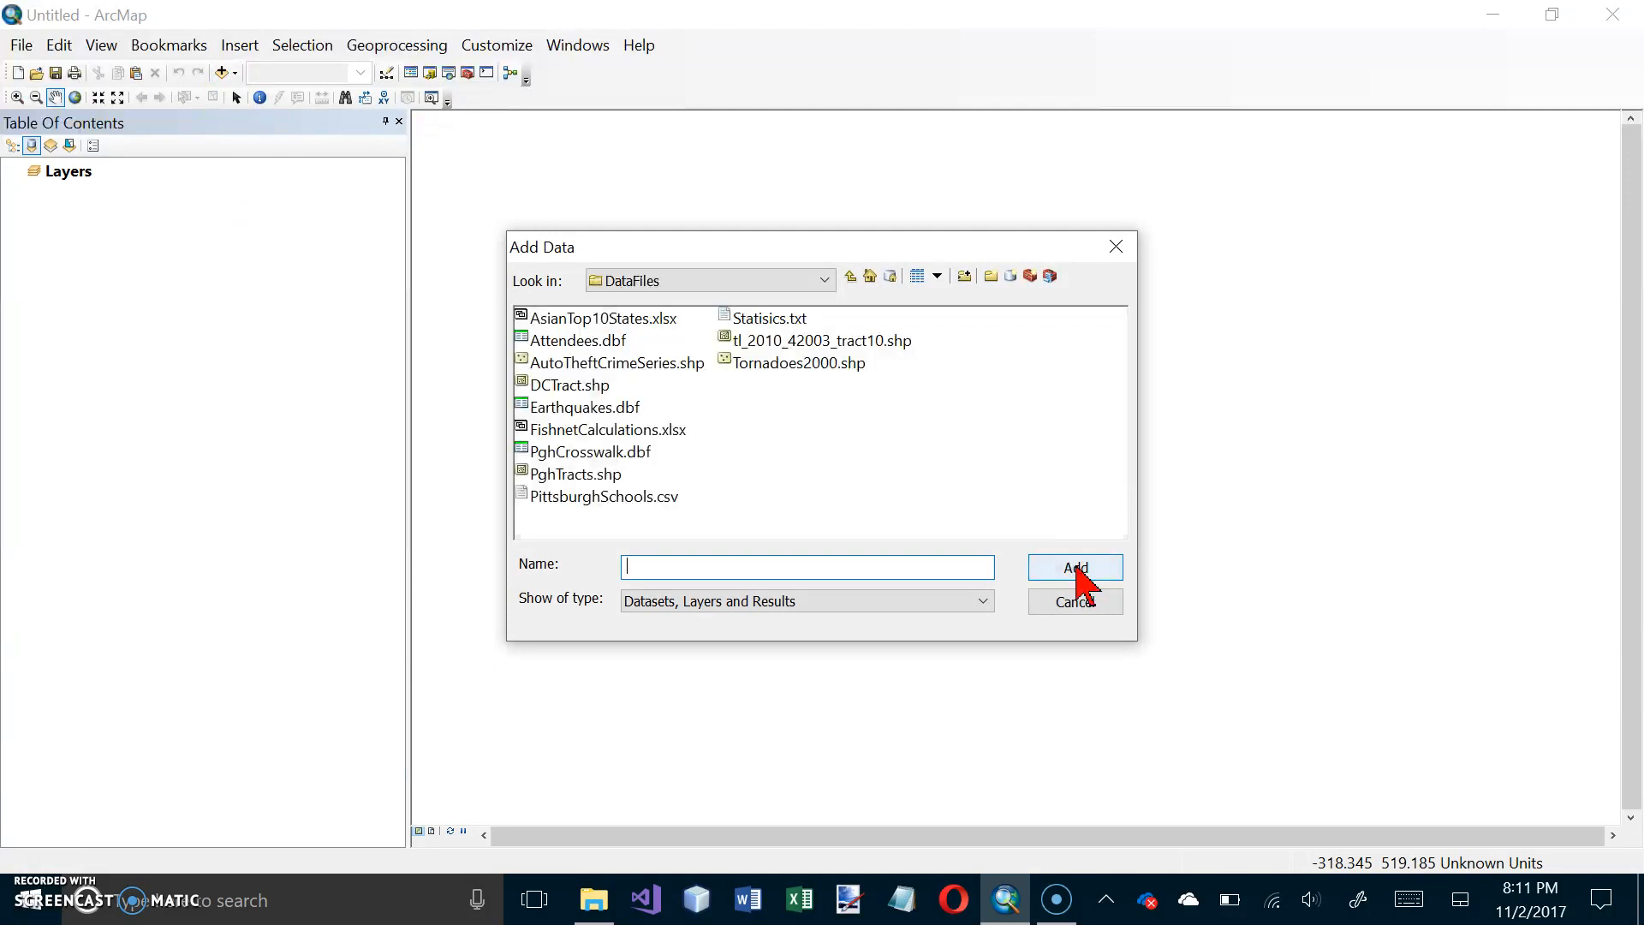
click(849, 277)
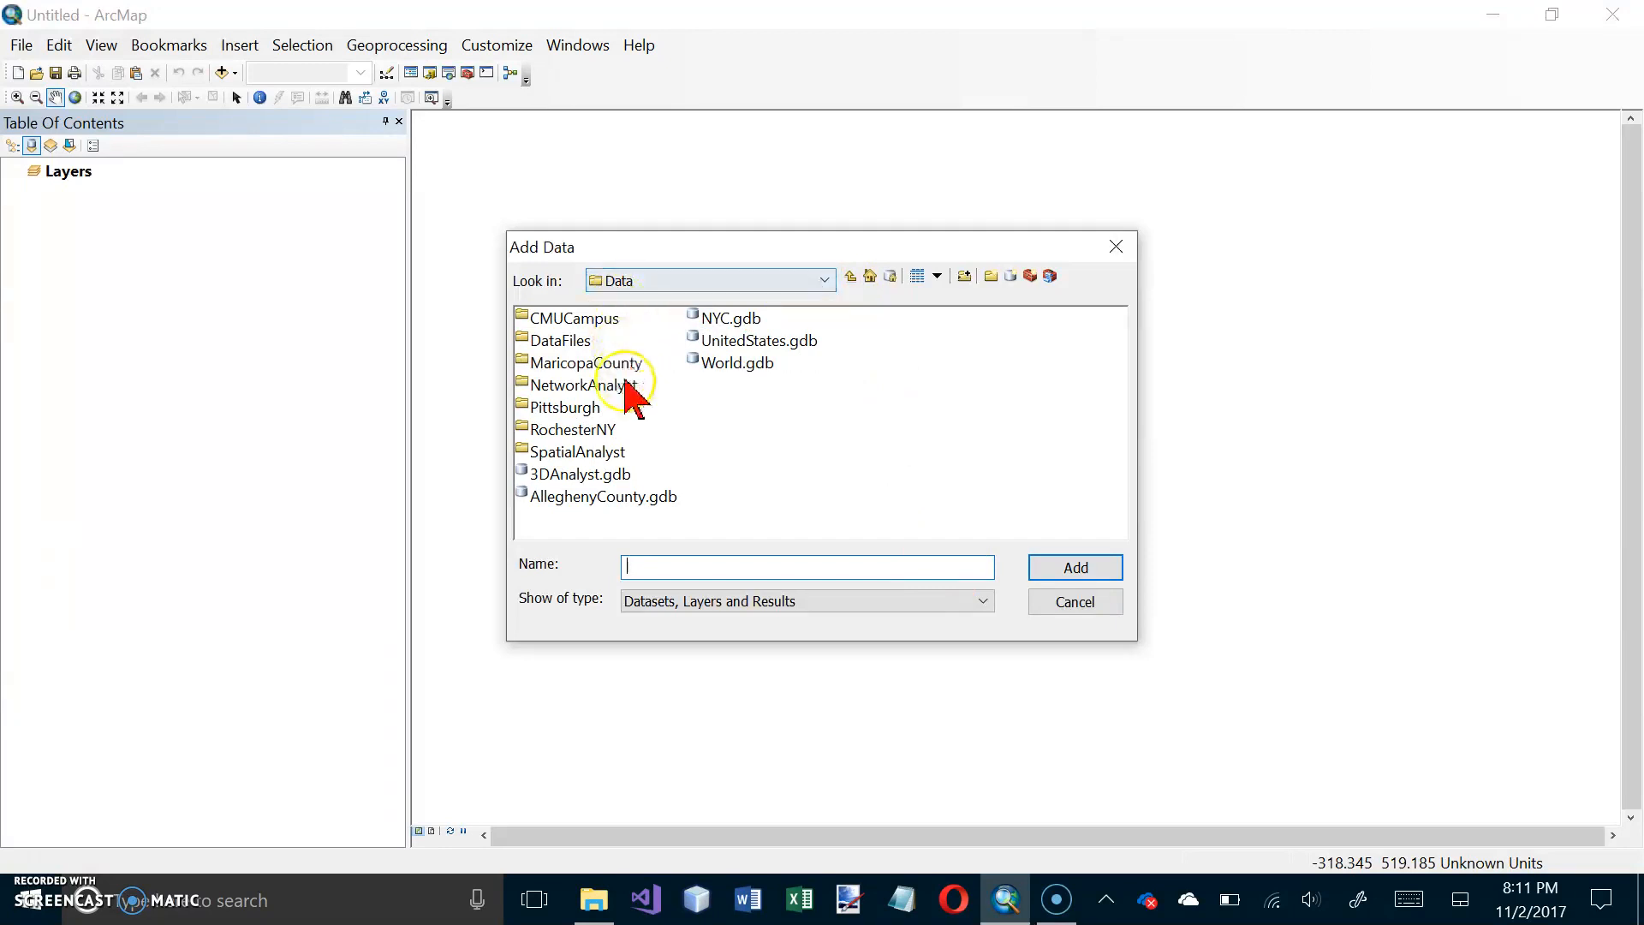
double_click(616, 496)
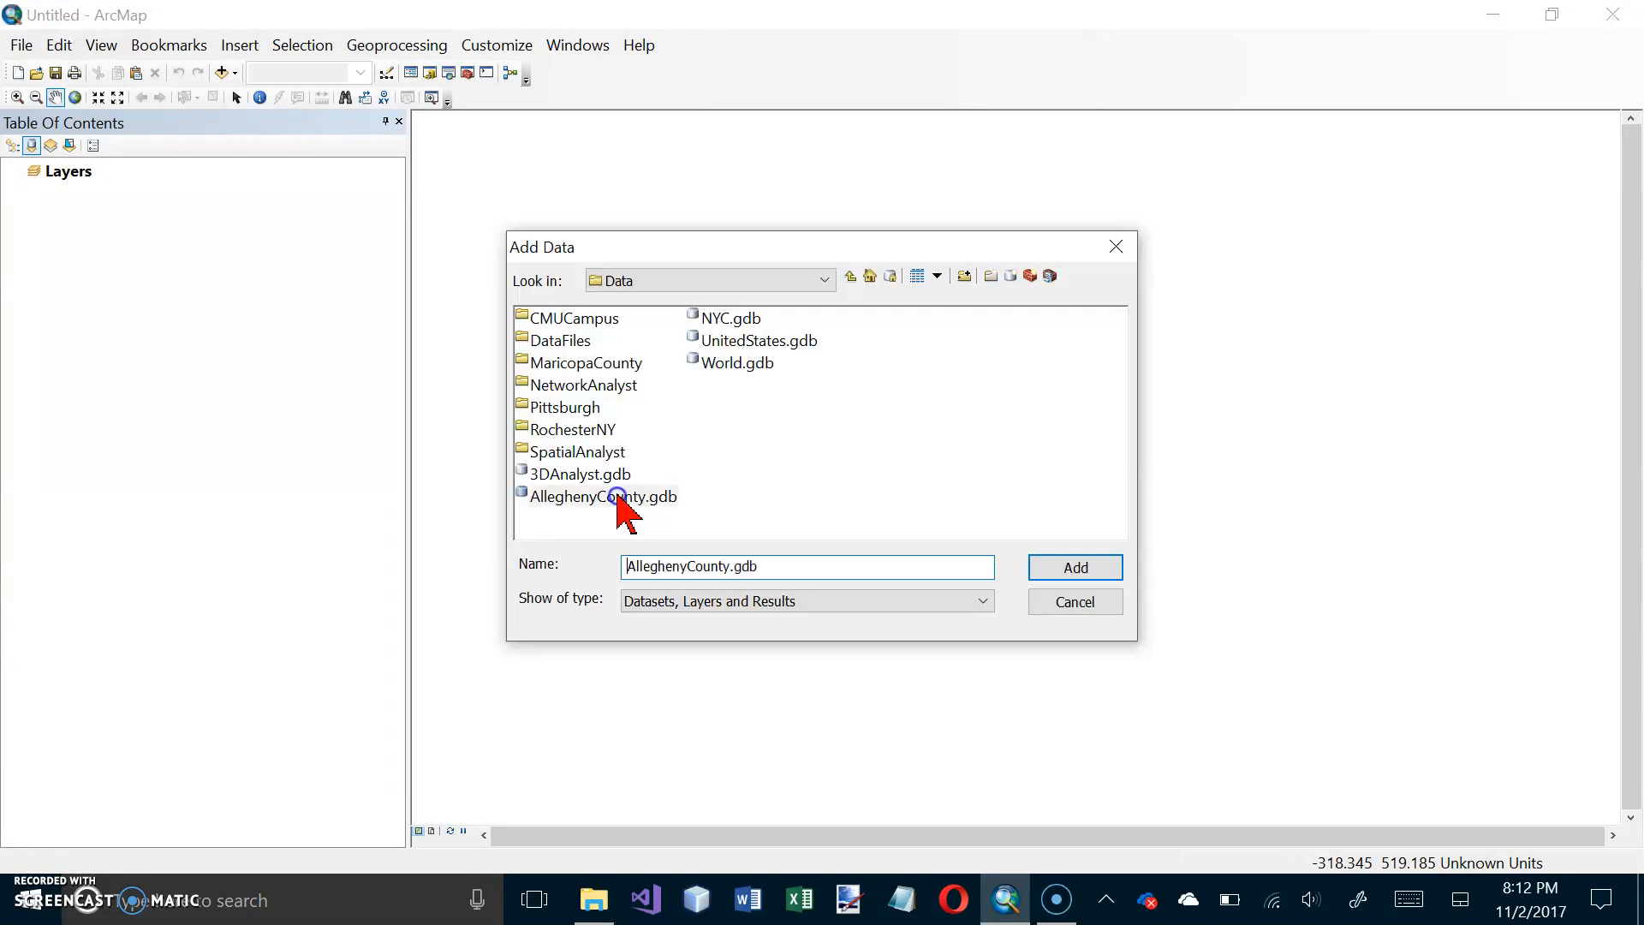
click(556, 347)
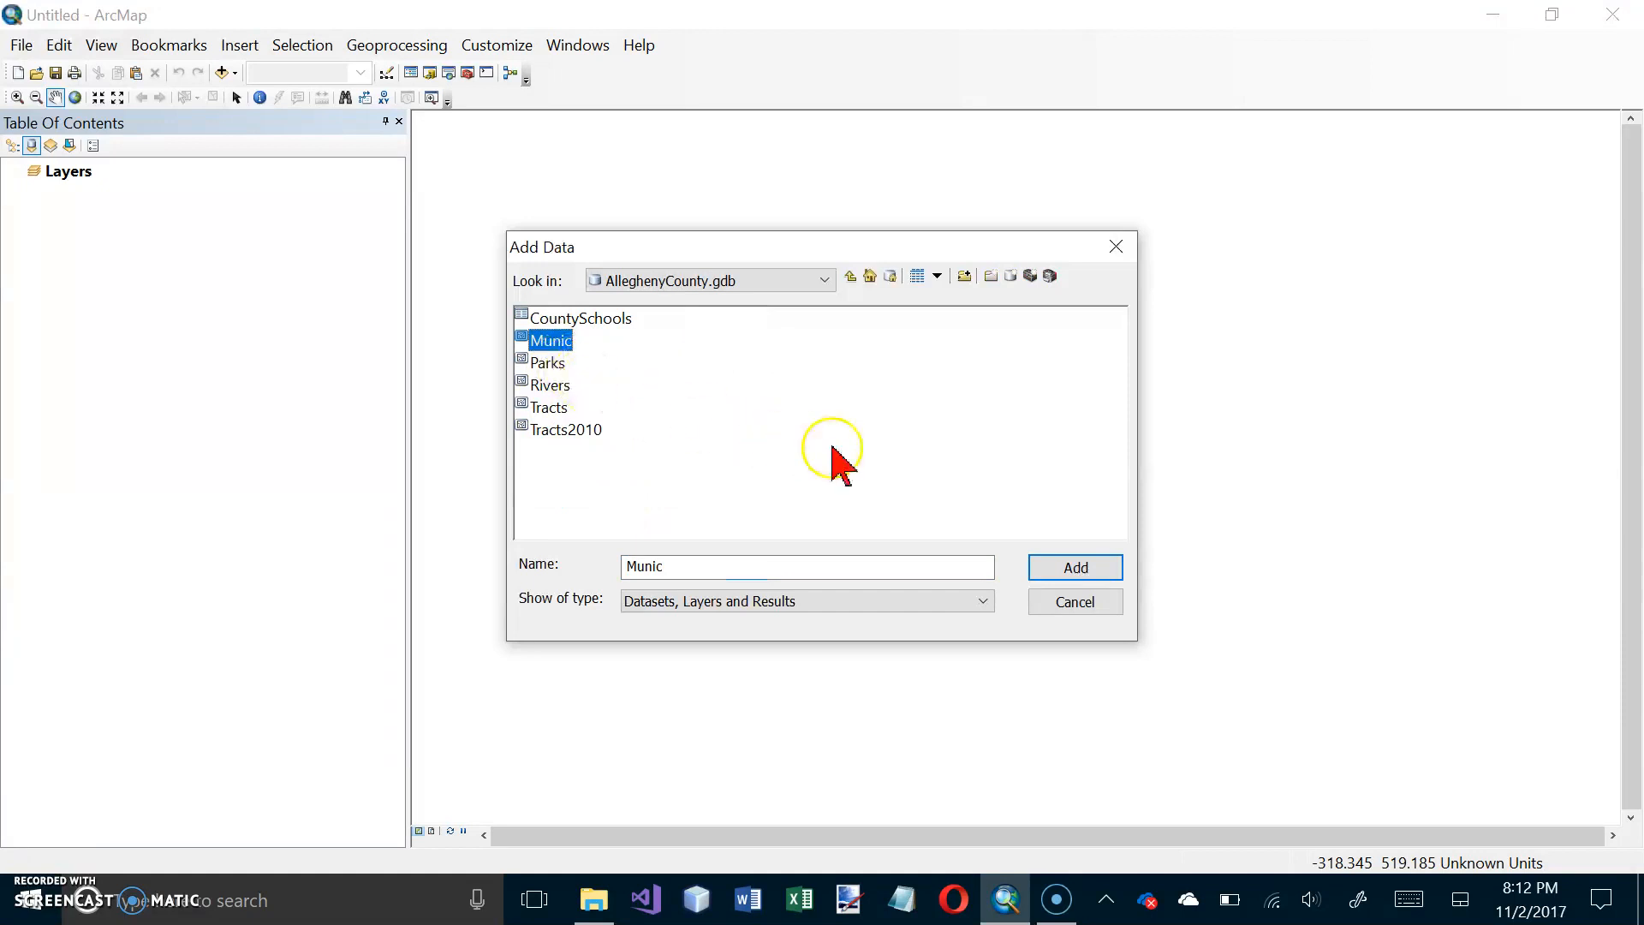
click(1052, 566)
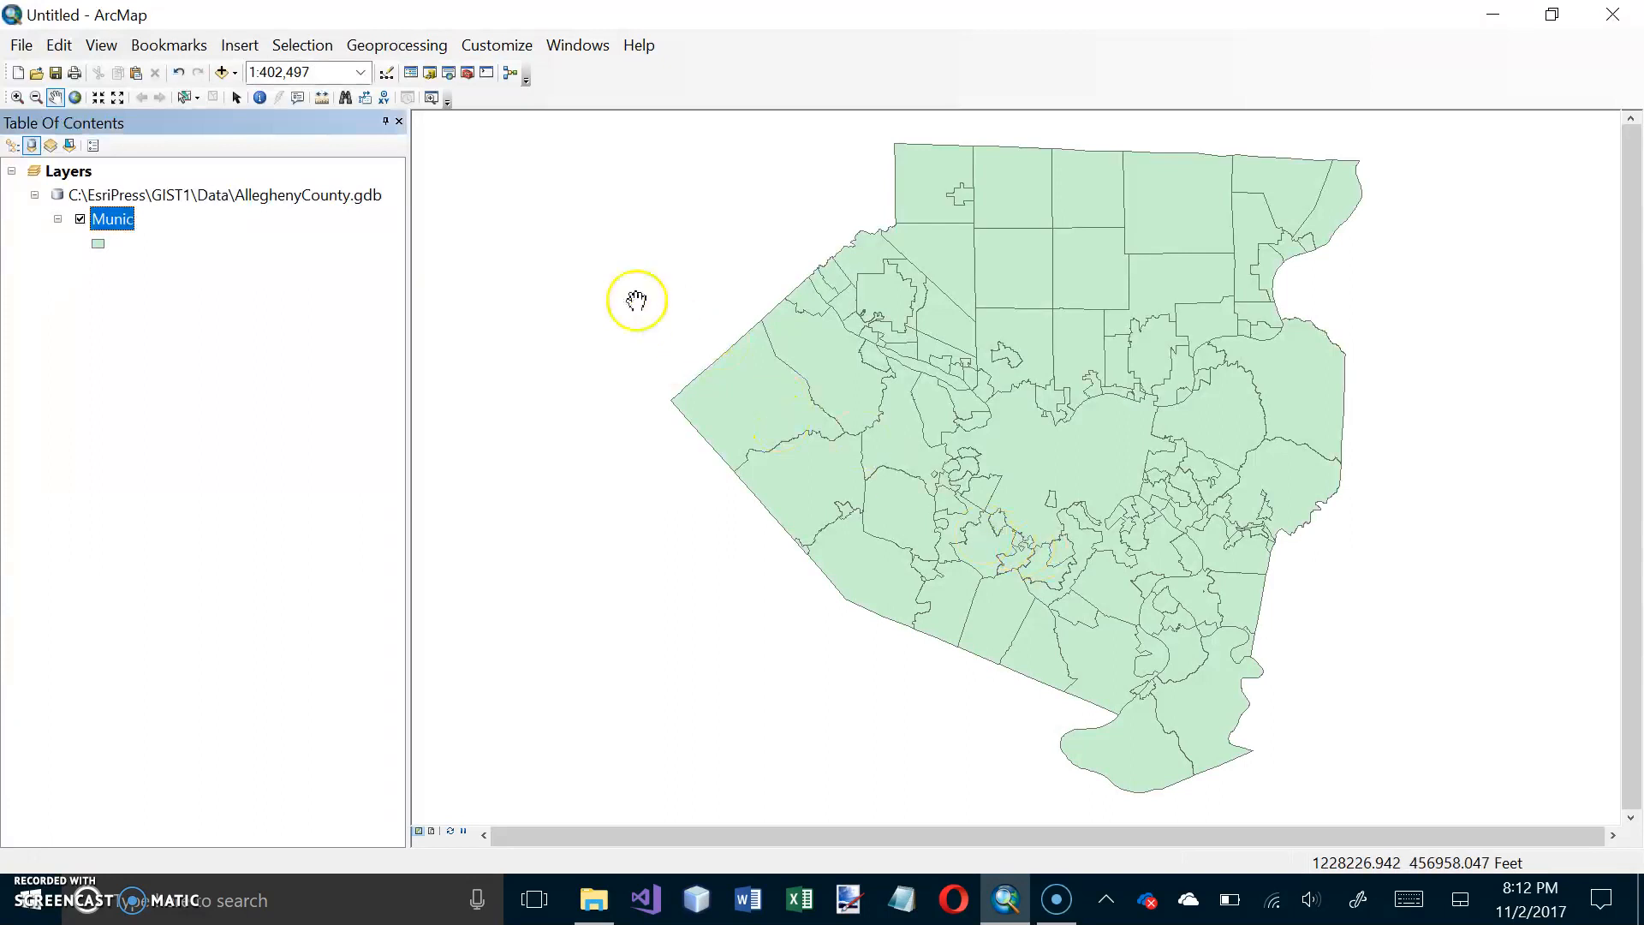
Step: Save the map document in the Maps folder, naming it Tutorial5-4- followed by the author's surname
click(23, 47)
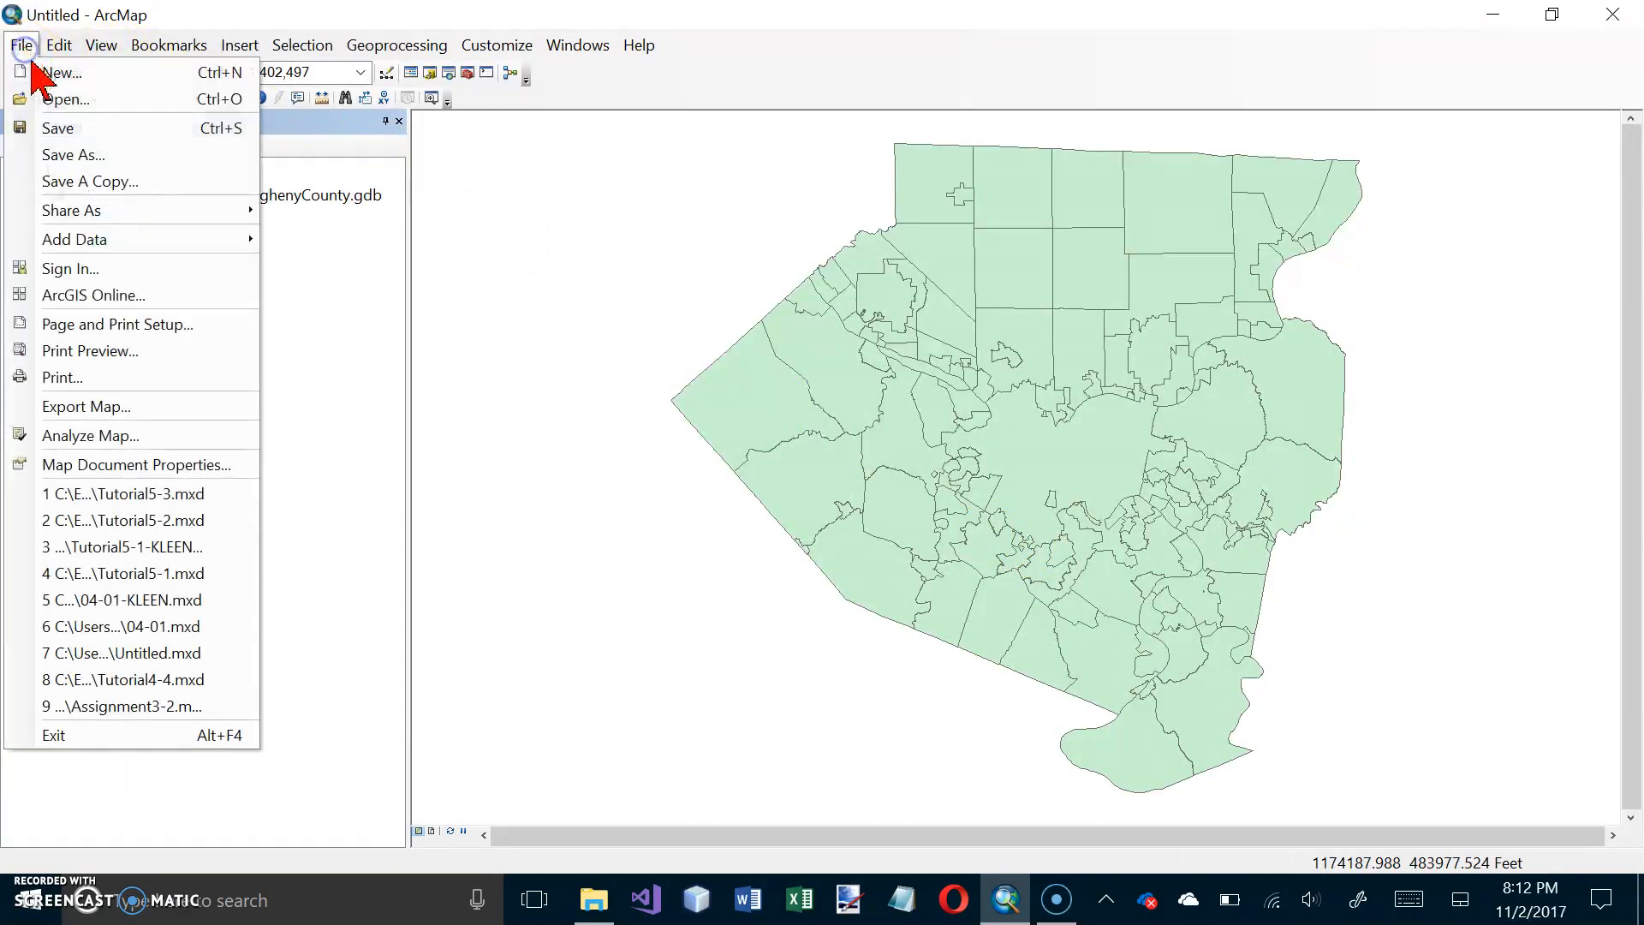
click(60, 156)
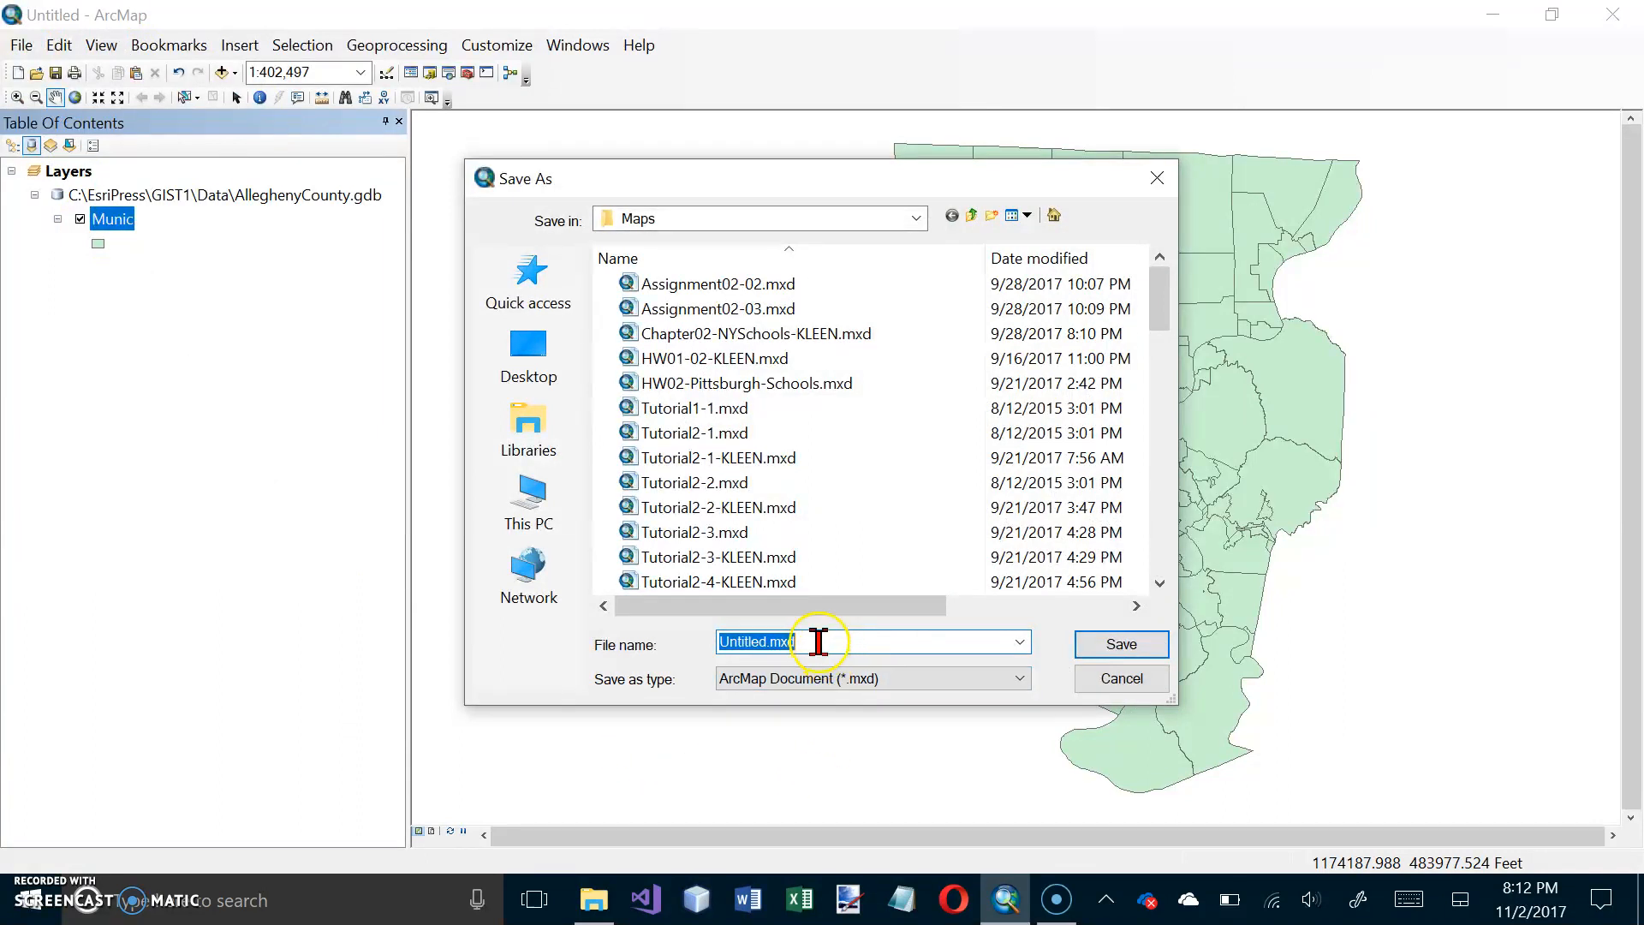
text(Tutorial)
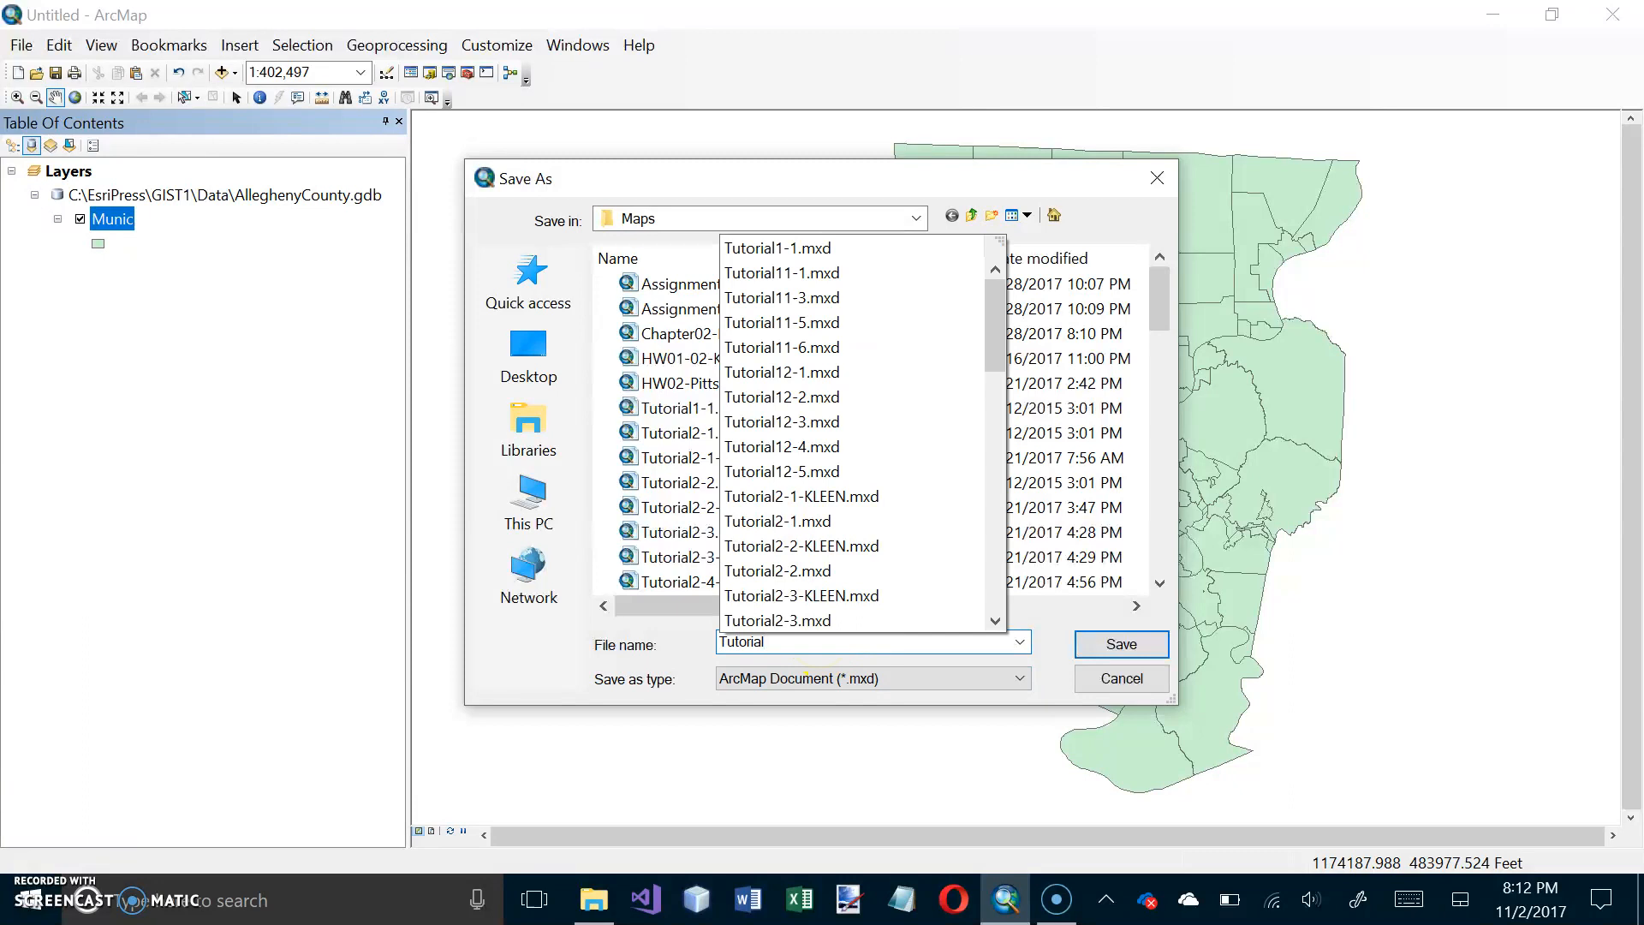
text(5-4-)
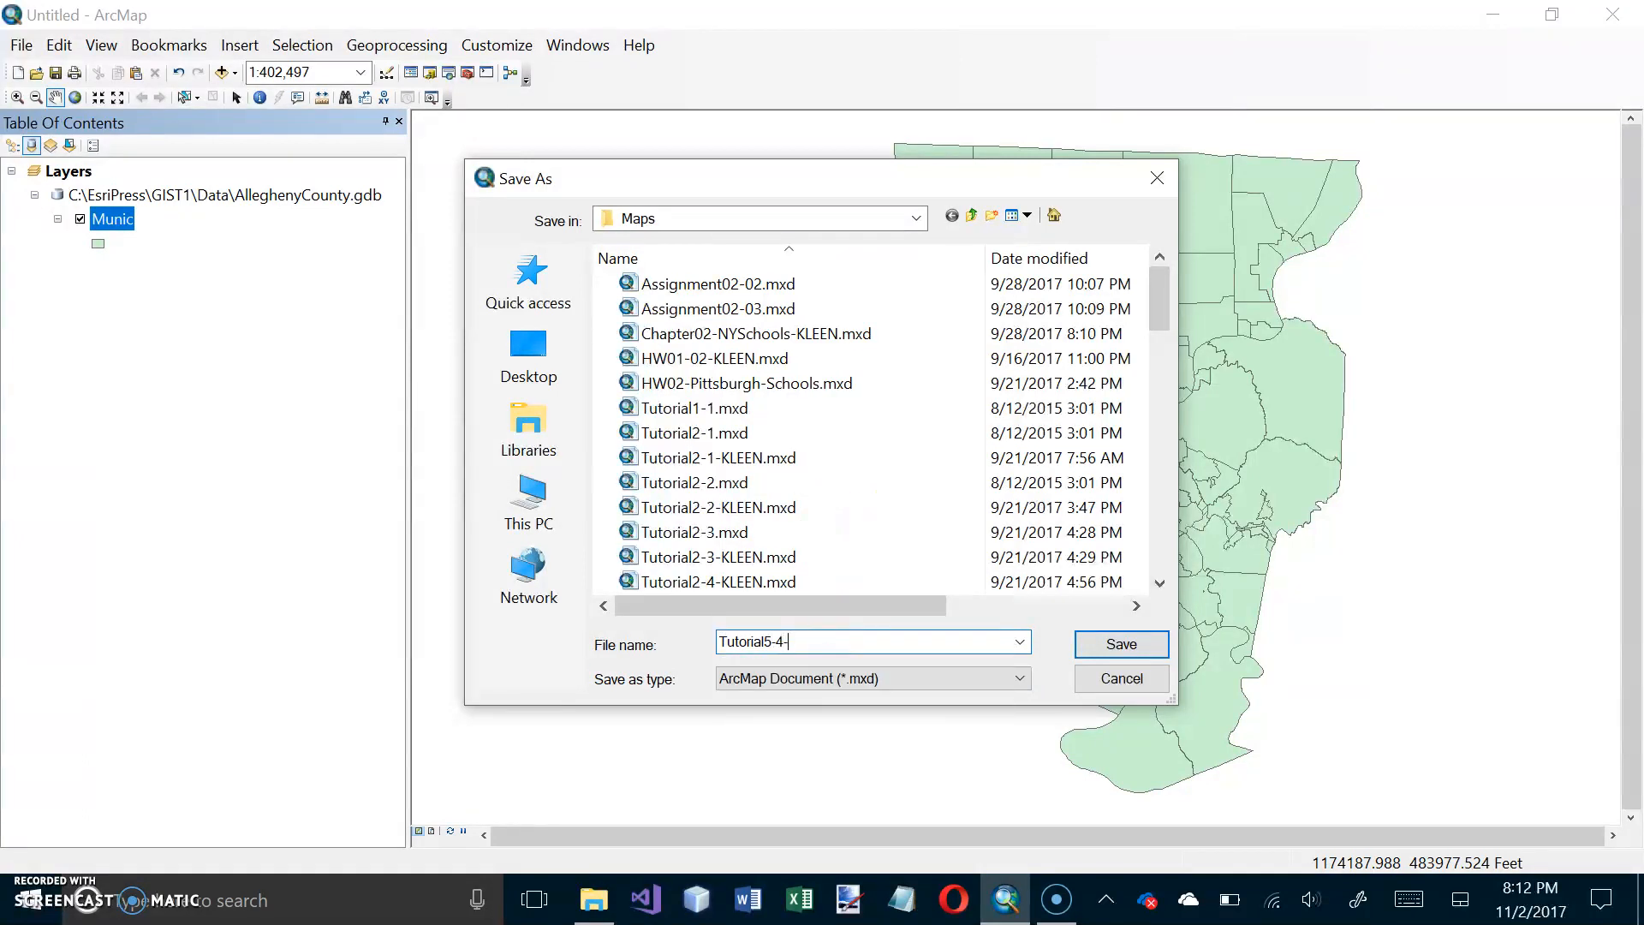
text(KLEEN)
key(Return)
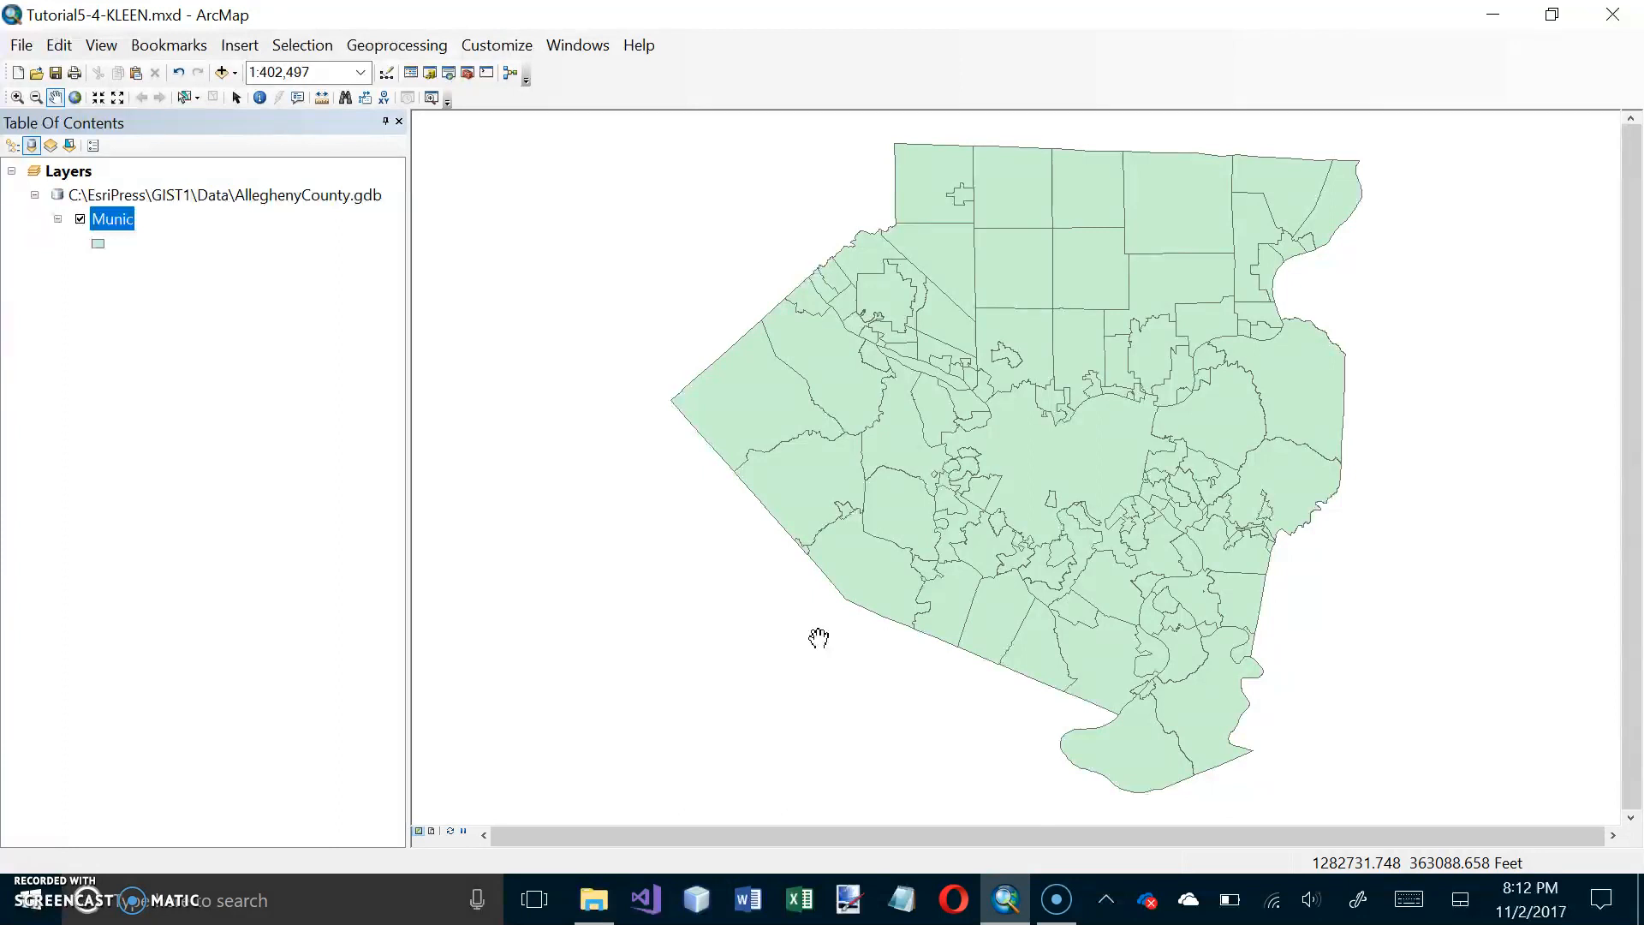
Step: Check the coordinate system assigned to the Layers data frame in its properties
click(61, 171)
right_click(62, 170)
click(169, 686)
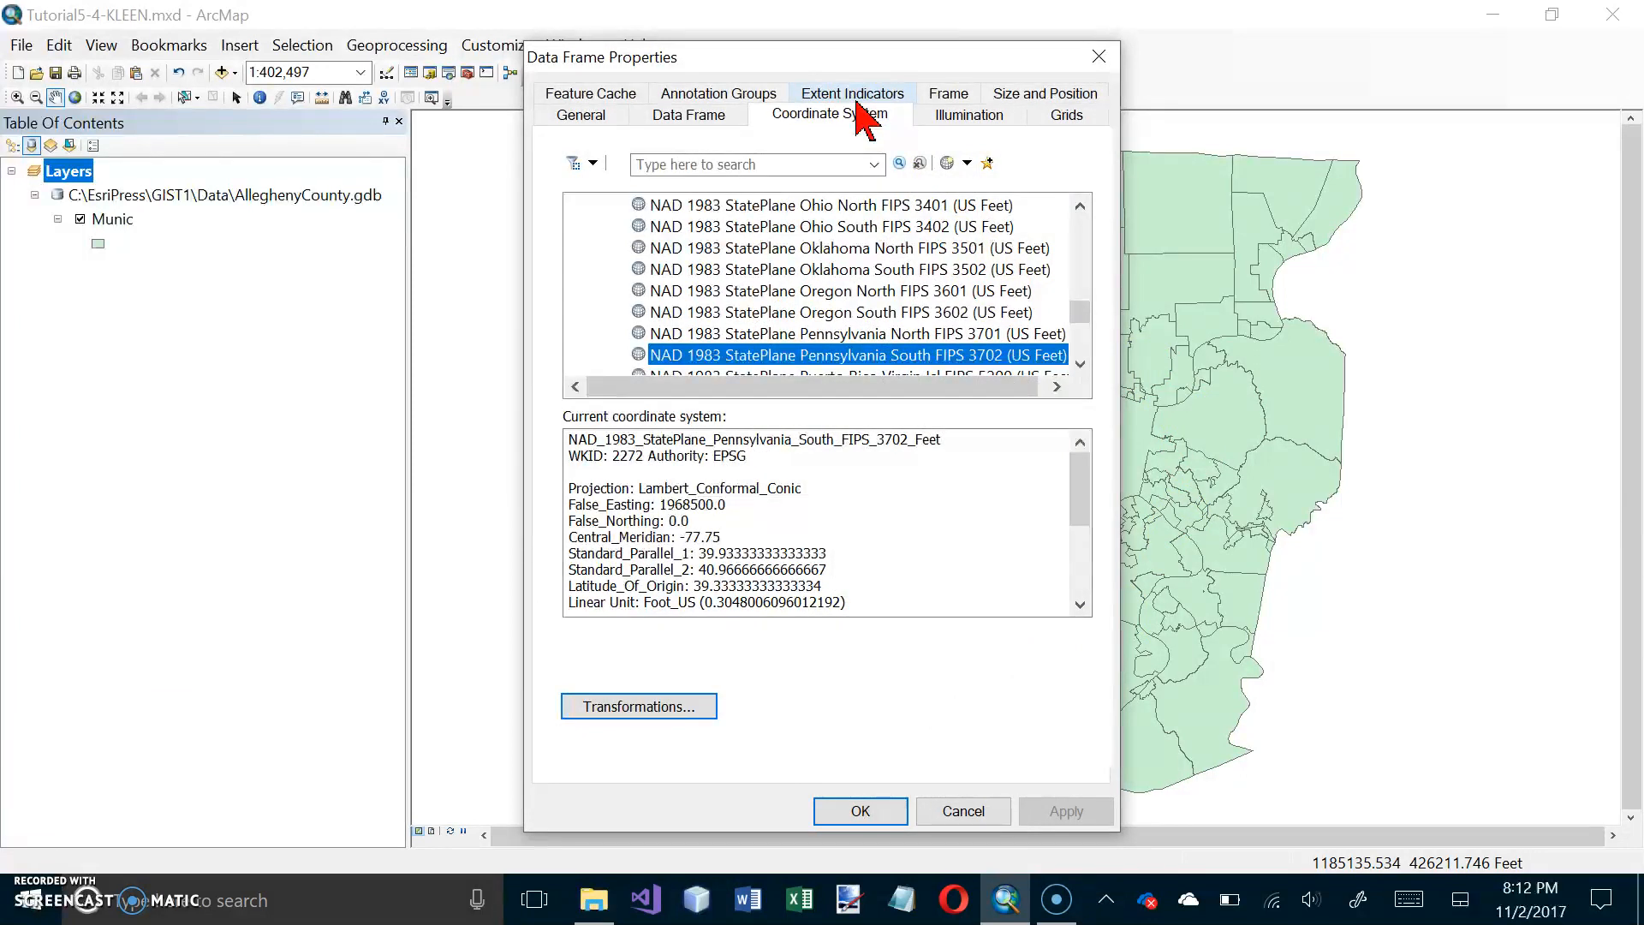
click(741, 361)
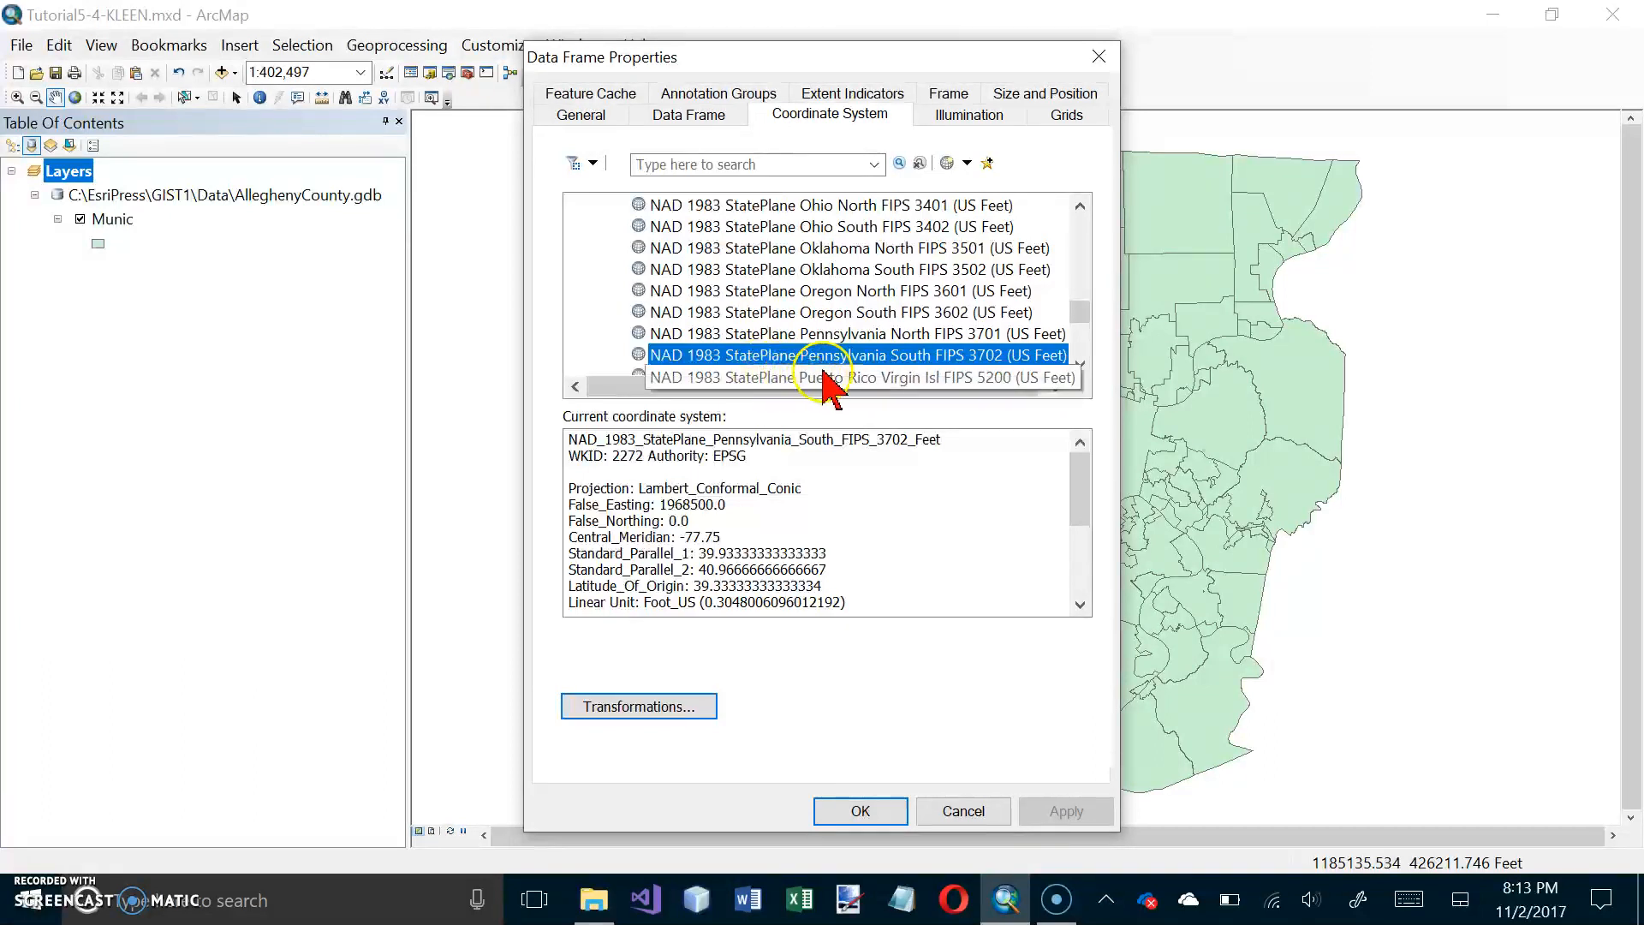
click(913, 361)
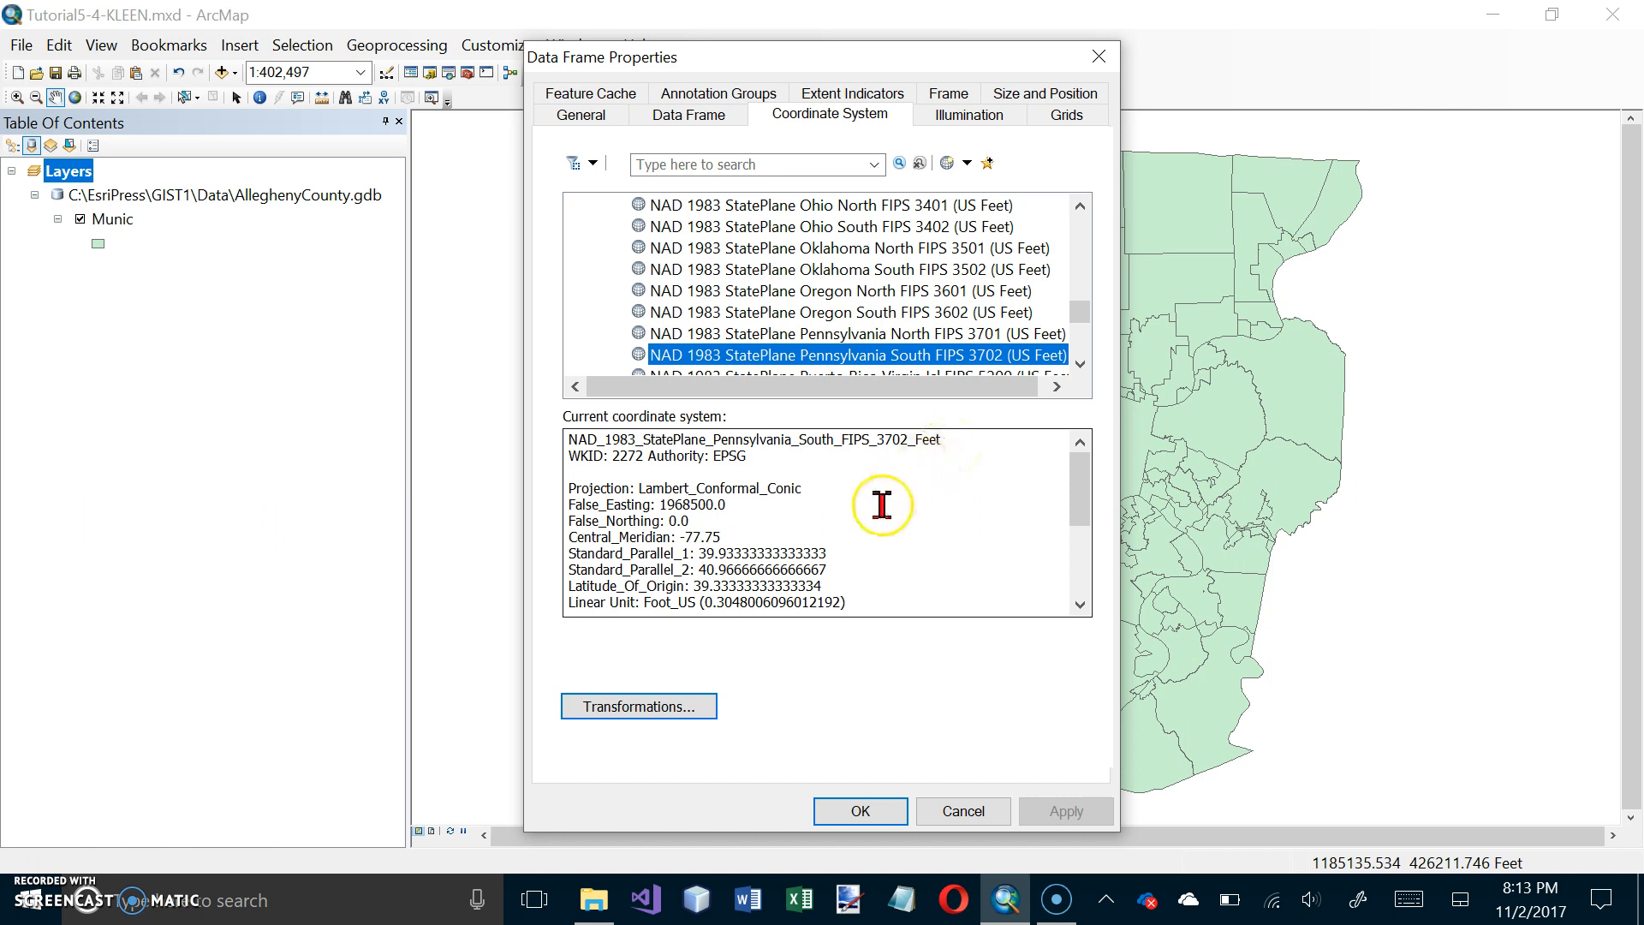
click(859, 811)
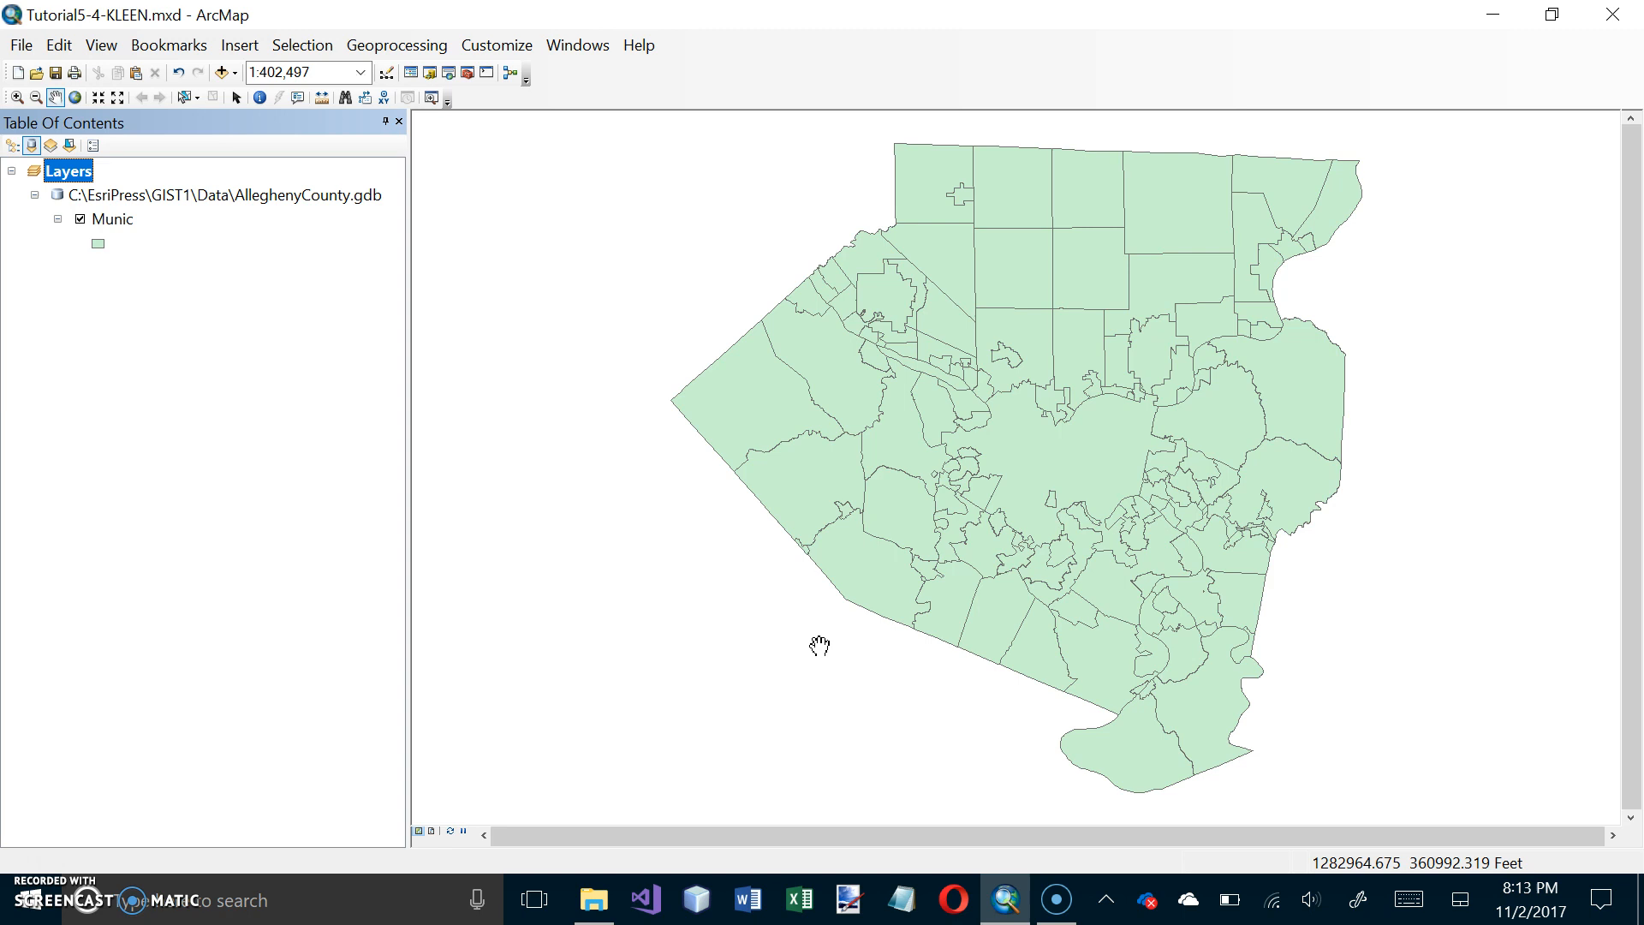
Step: Symbolize the Munic layer with the Hollow fill and an outline width of 1.15
double_click(97, 247)
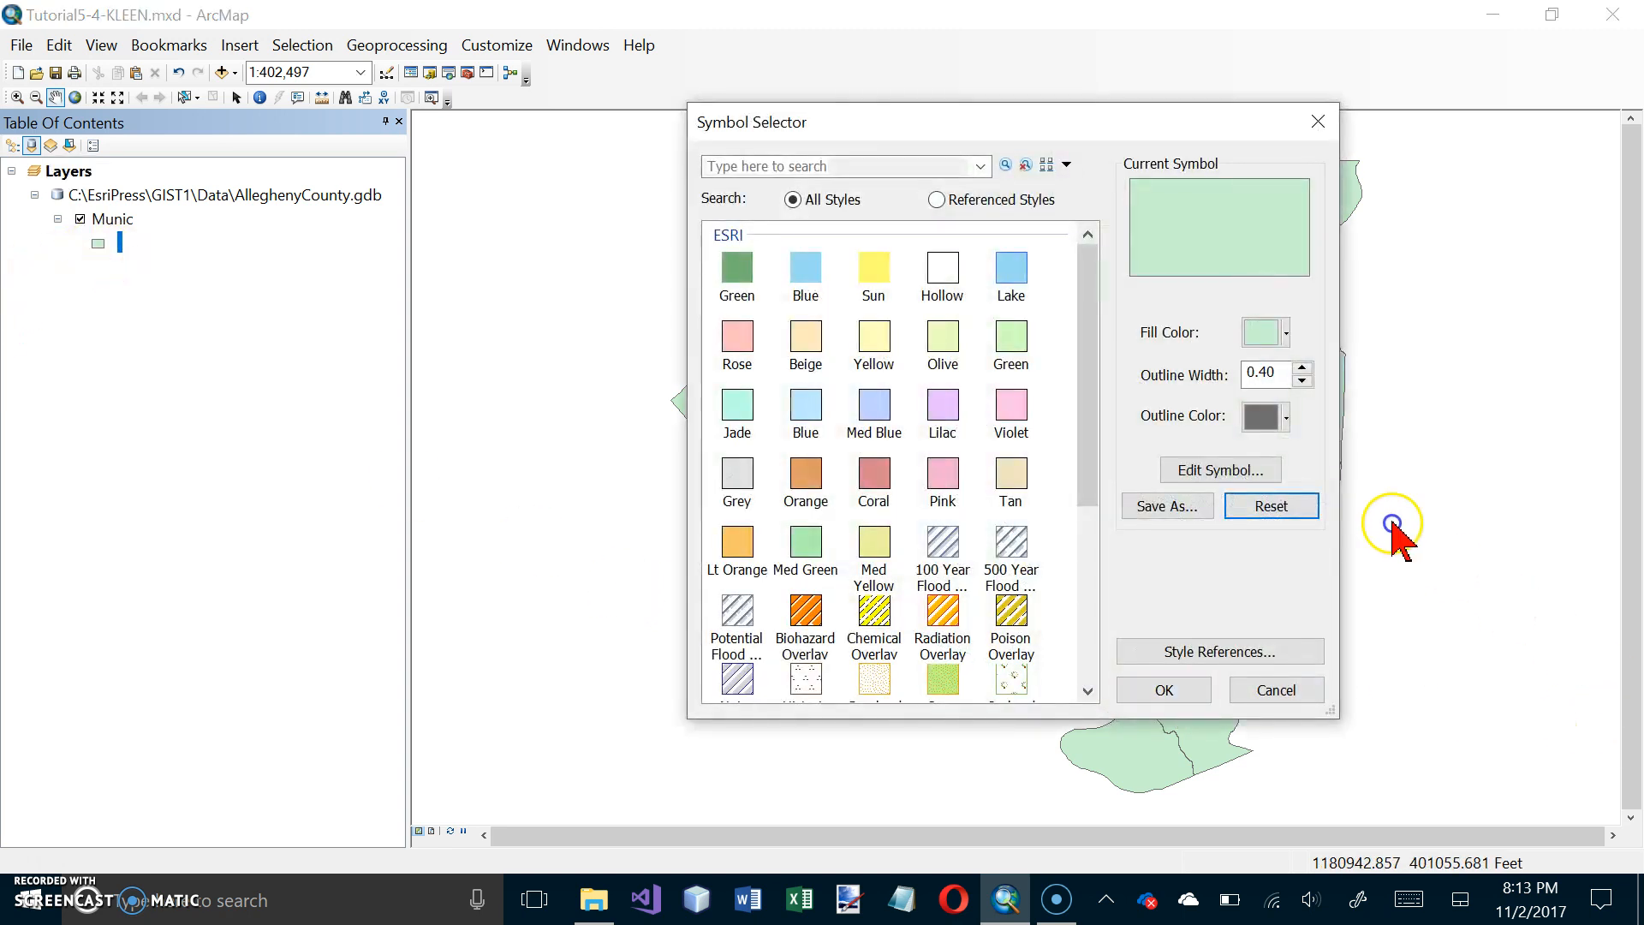
click(950, 281)
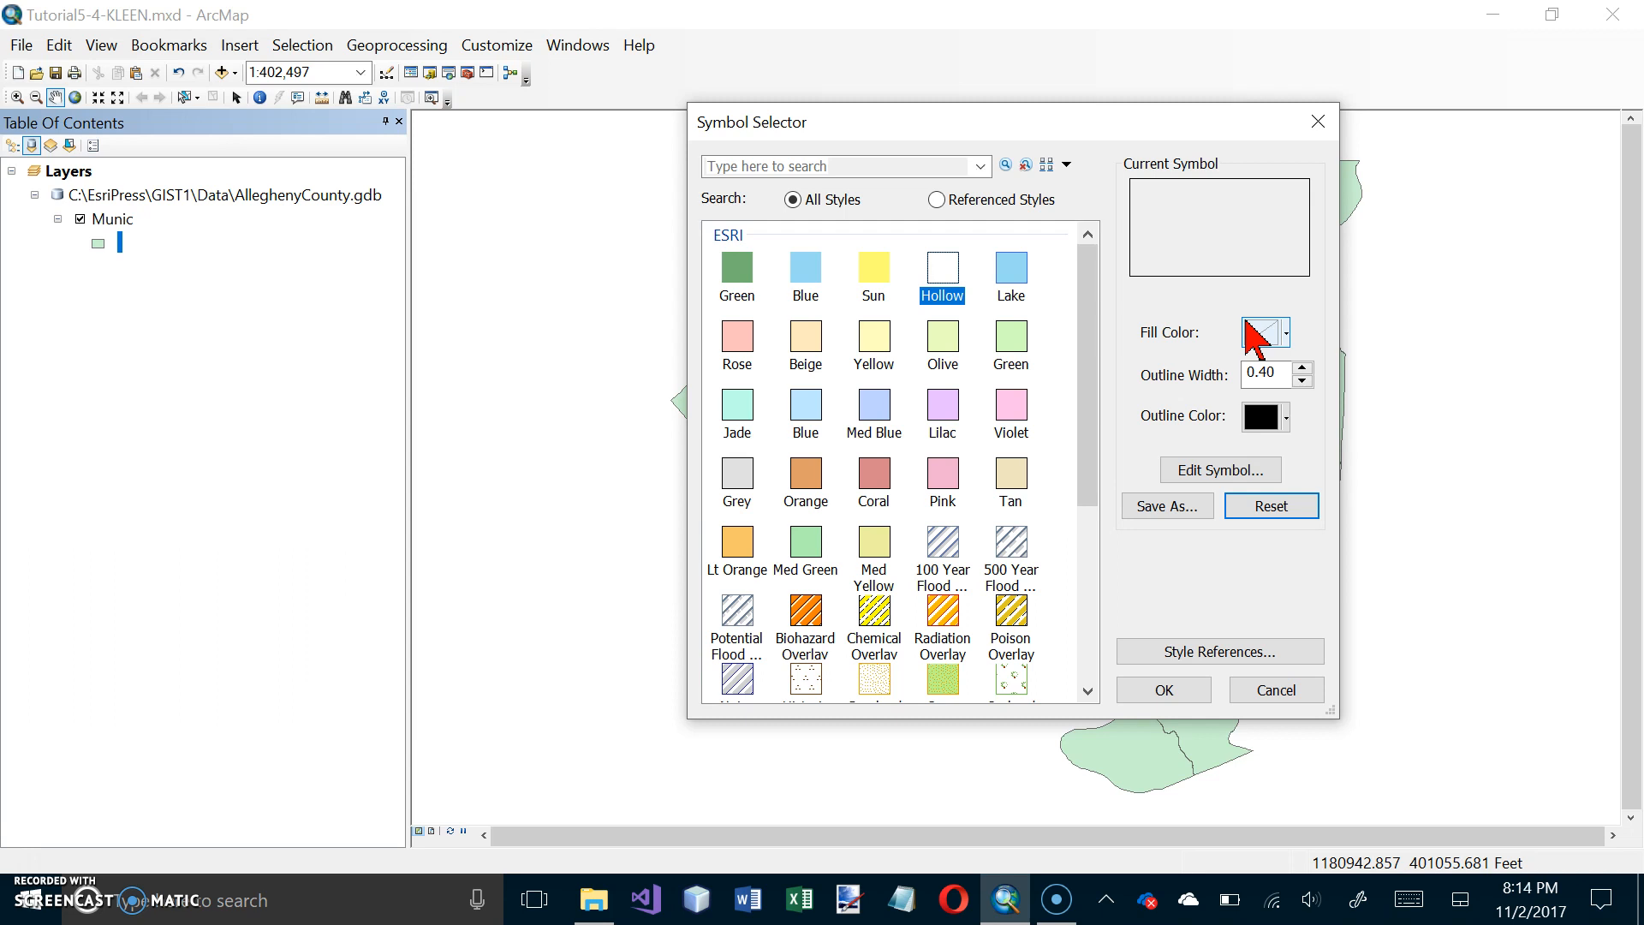
drag(1289, 372, 1220, 377)
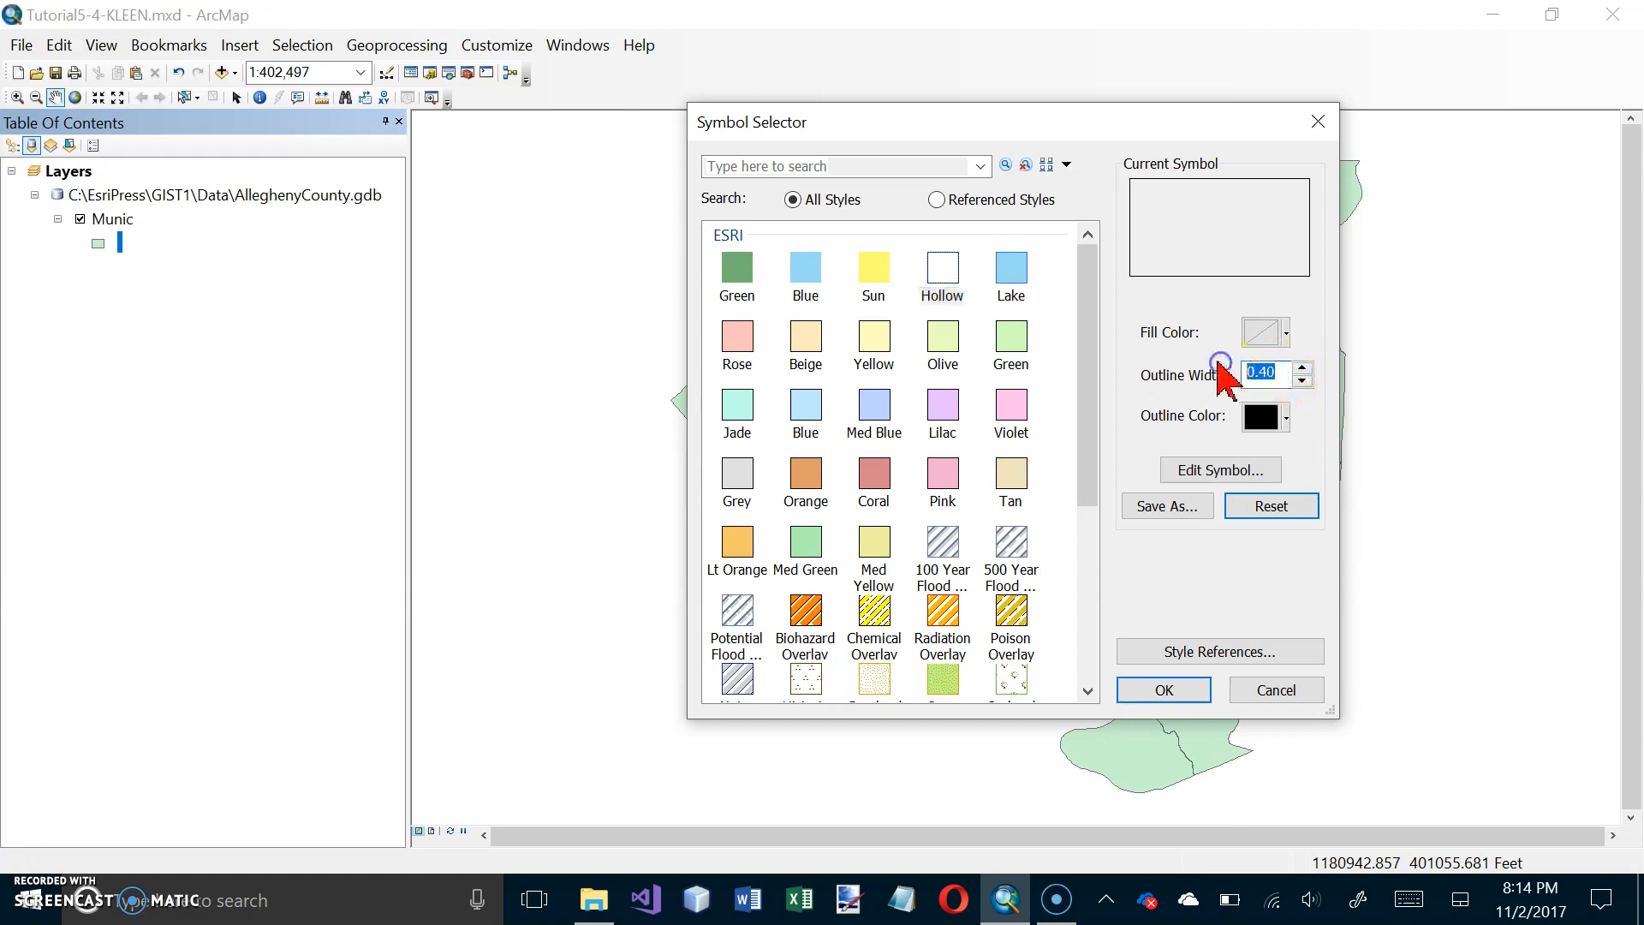
text(1.15)
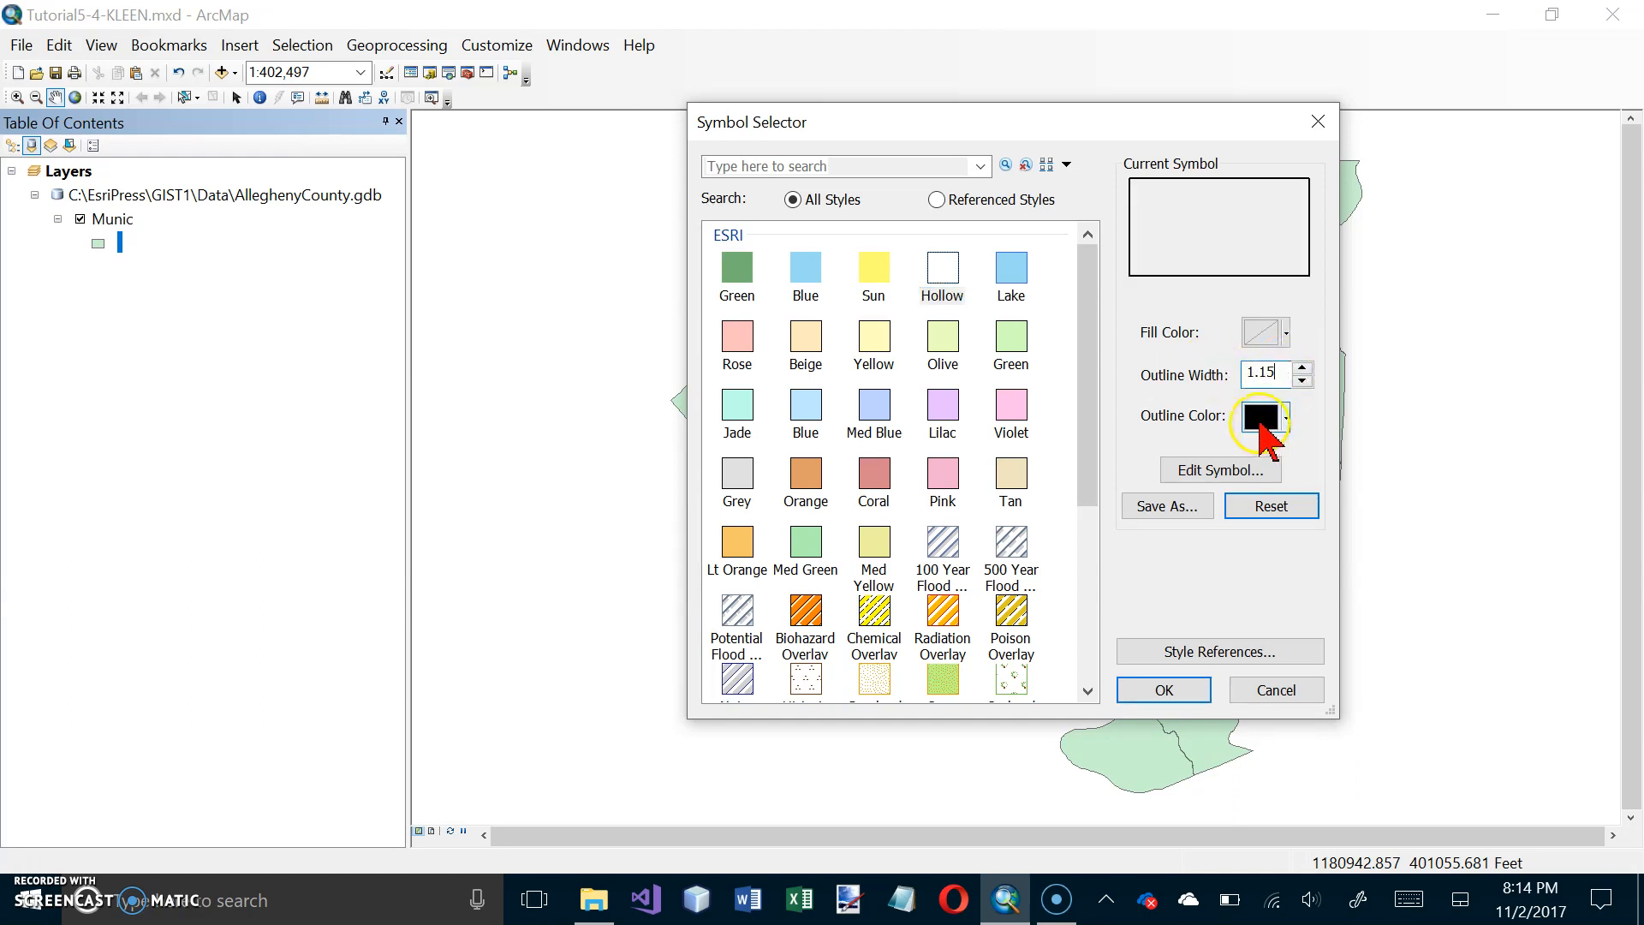
click(1170, 690)
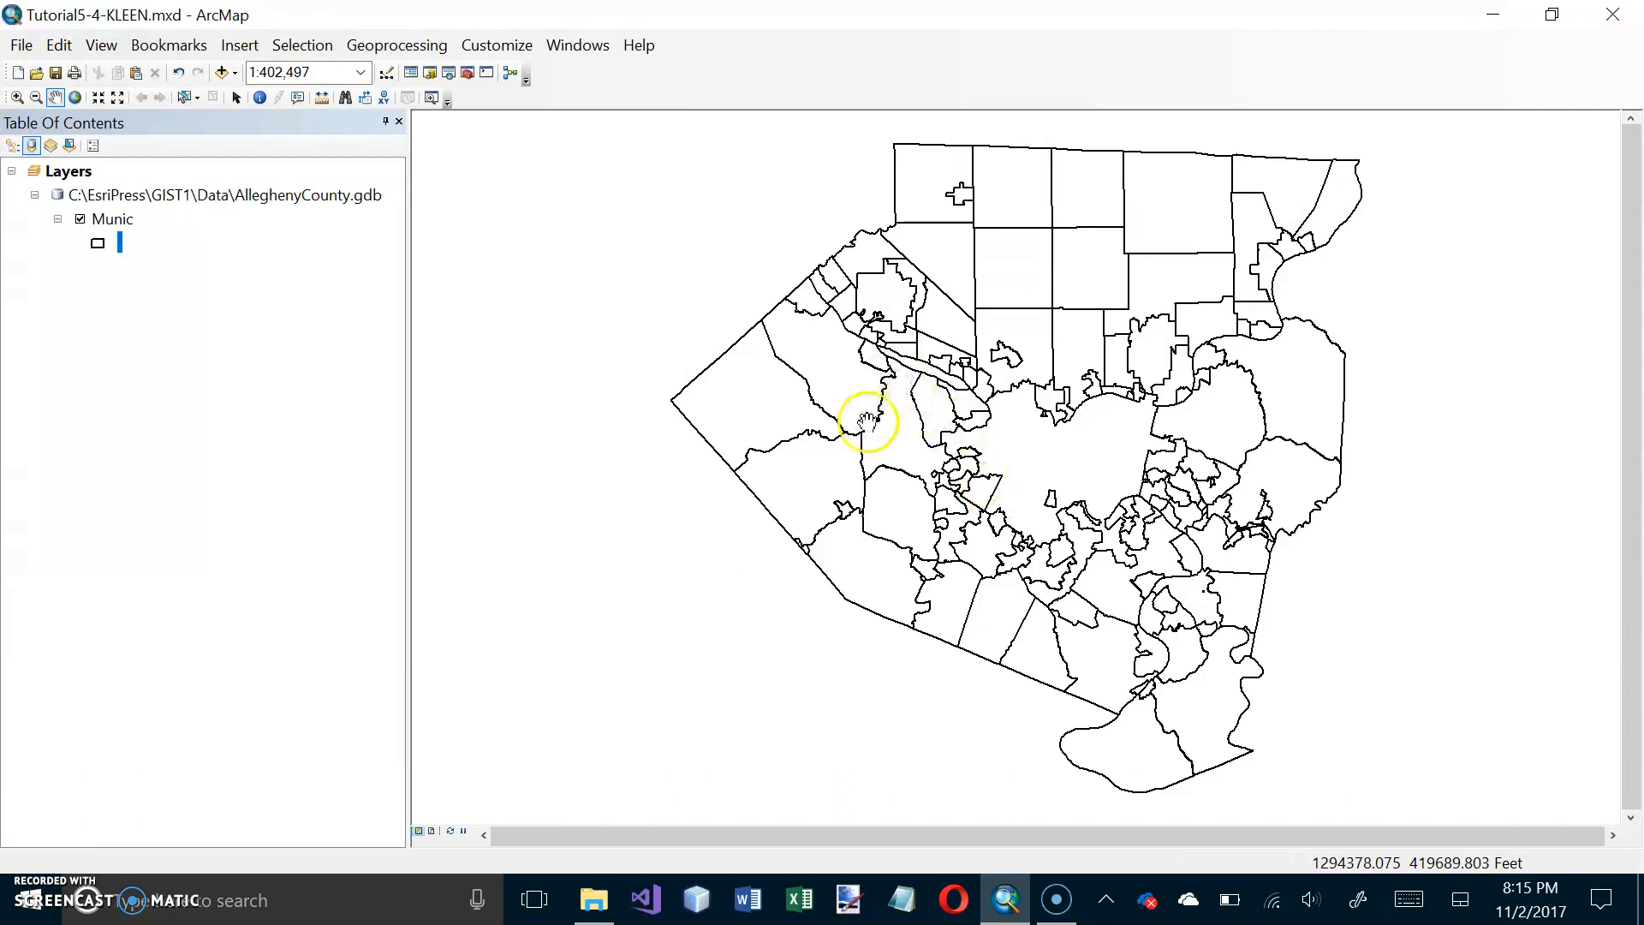
Step: Add the Tracts2010 feature class from AlleghenyCounty.gdb to the map
click(222, 72)
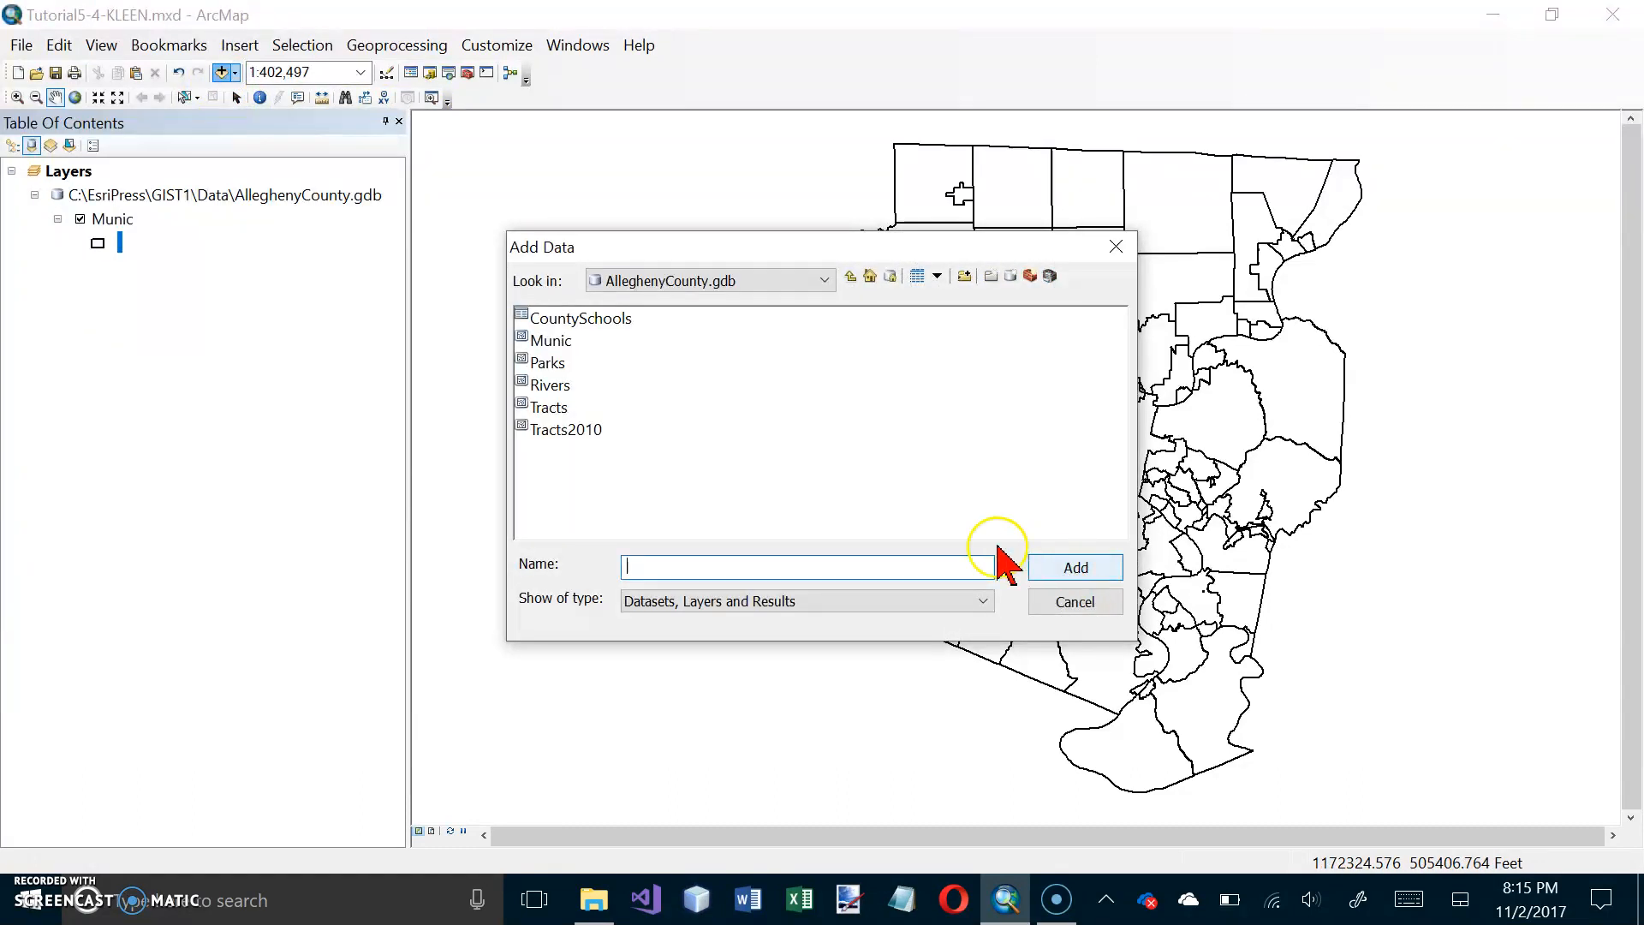
click(584, 436)
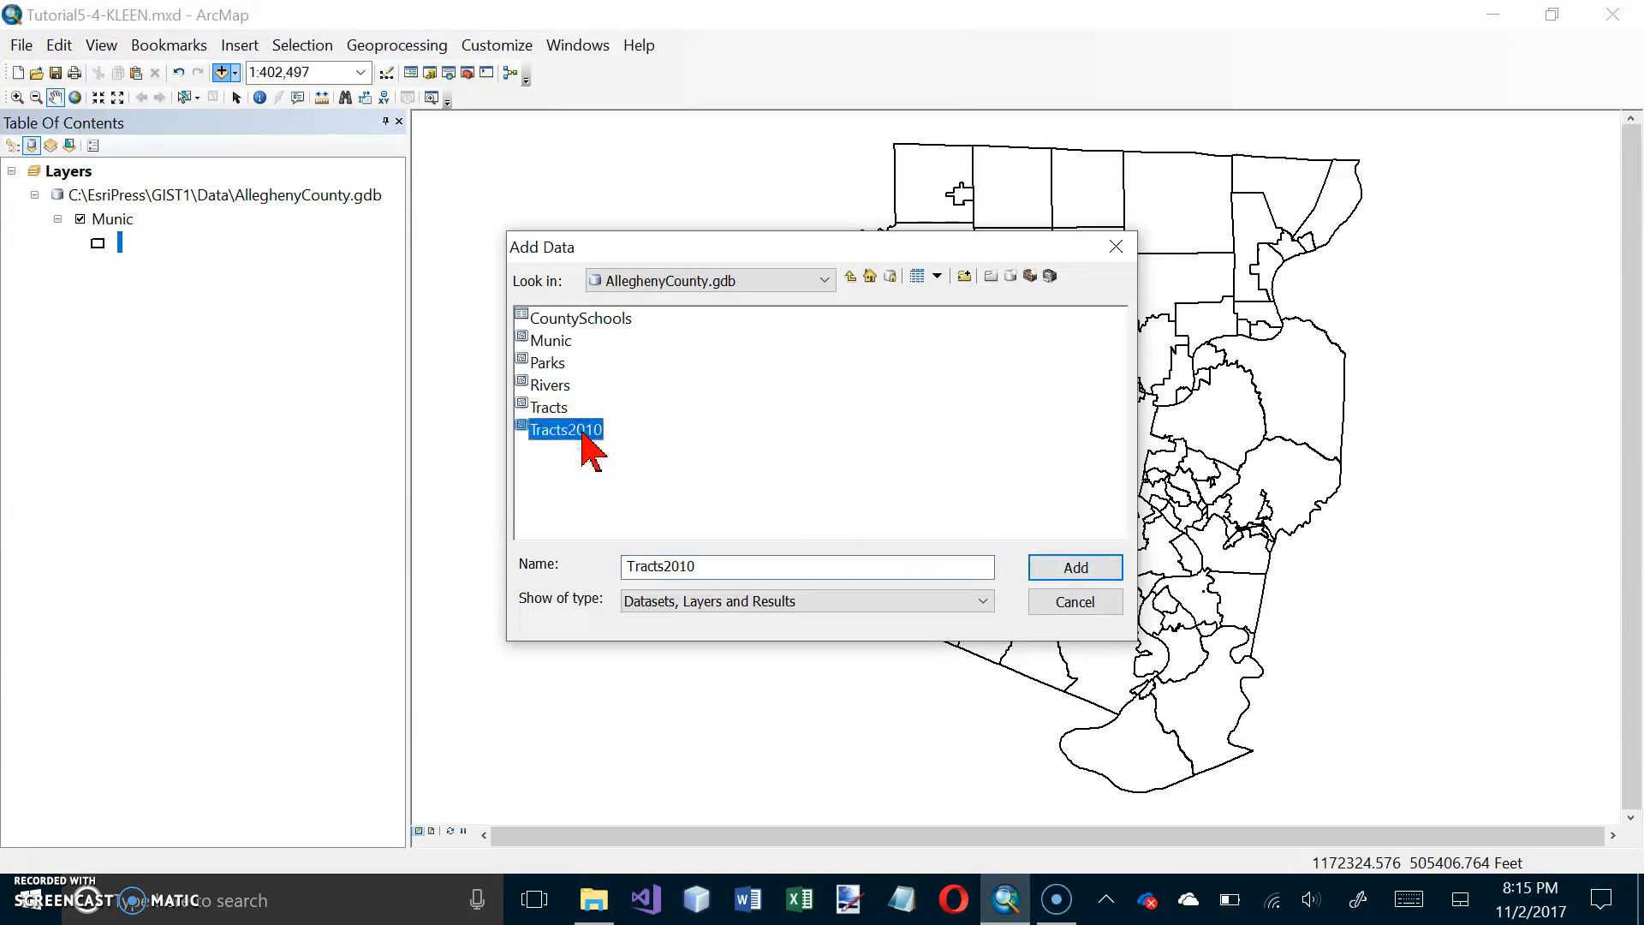
click(1067, 569)
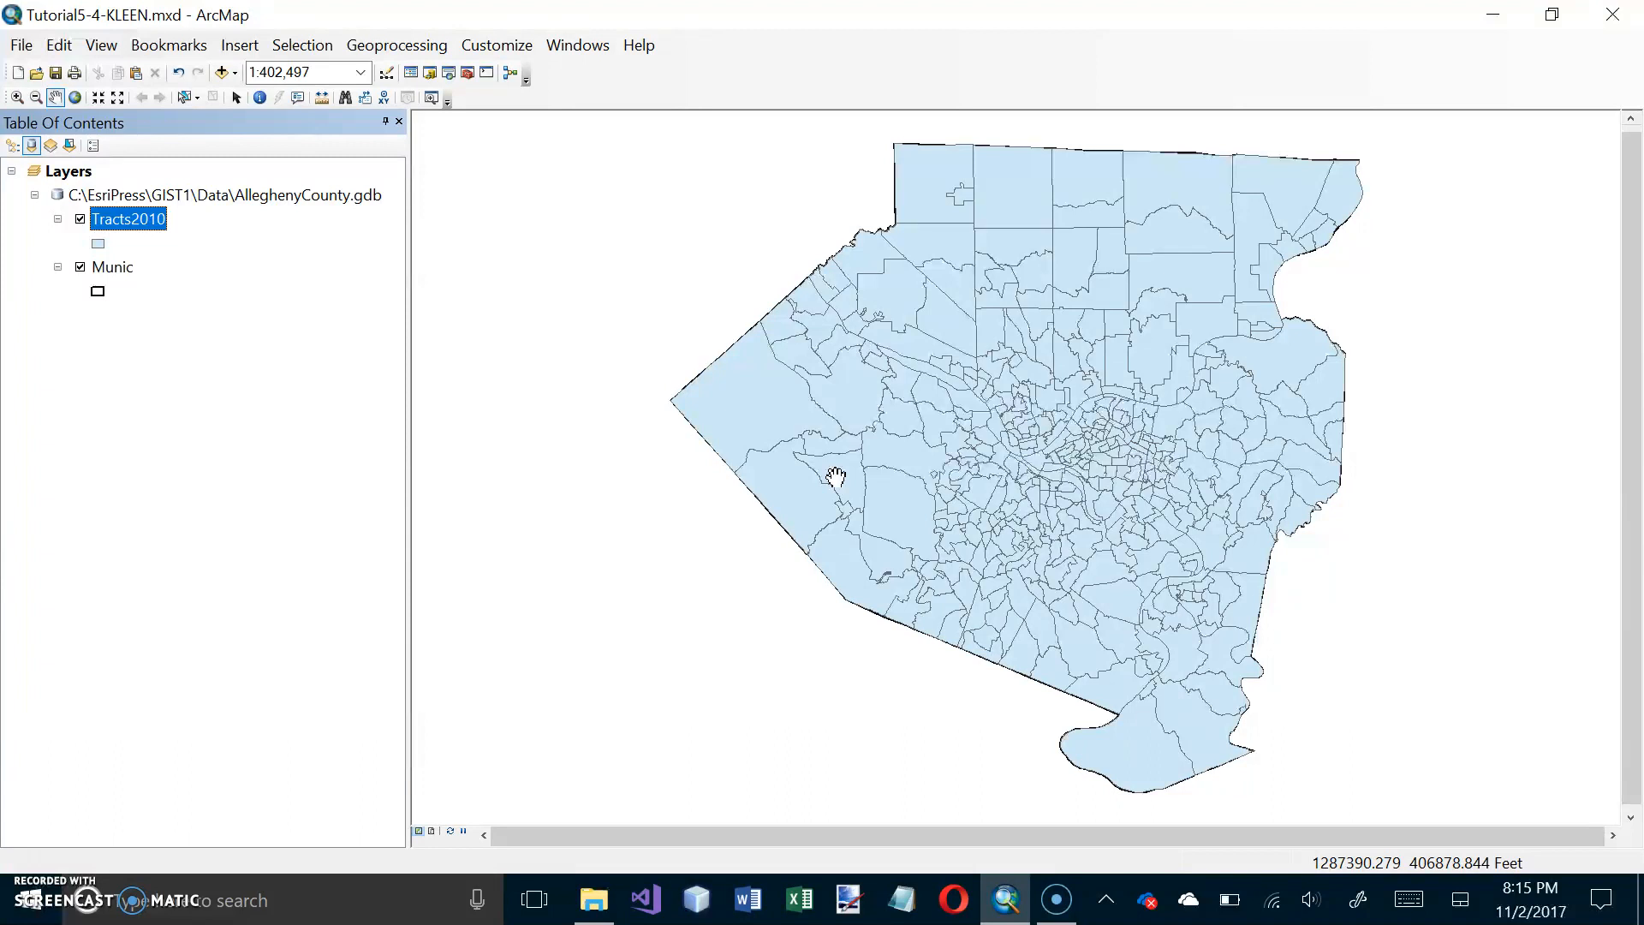
Step: Symbolize the Tracts2010 layer with the Hollow fill and a Gray 20% outline color
click(99, 243)
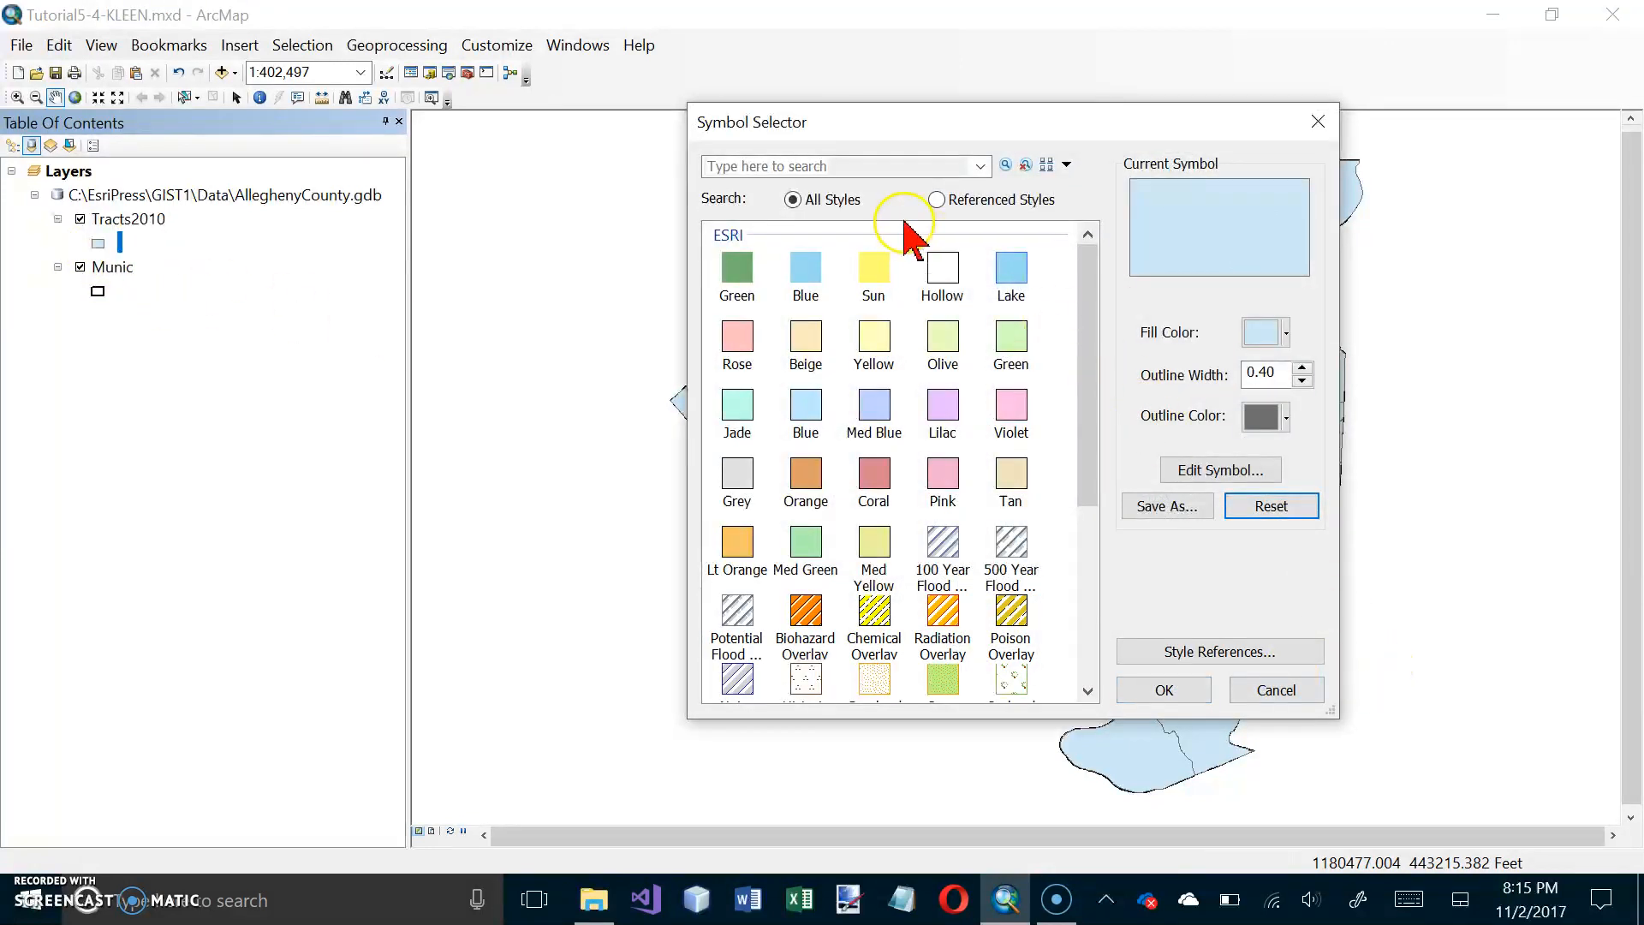
click(945, 276)
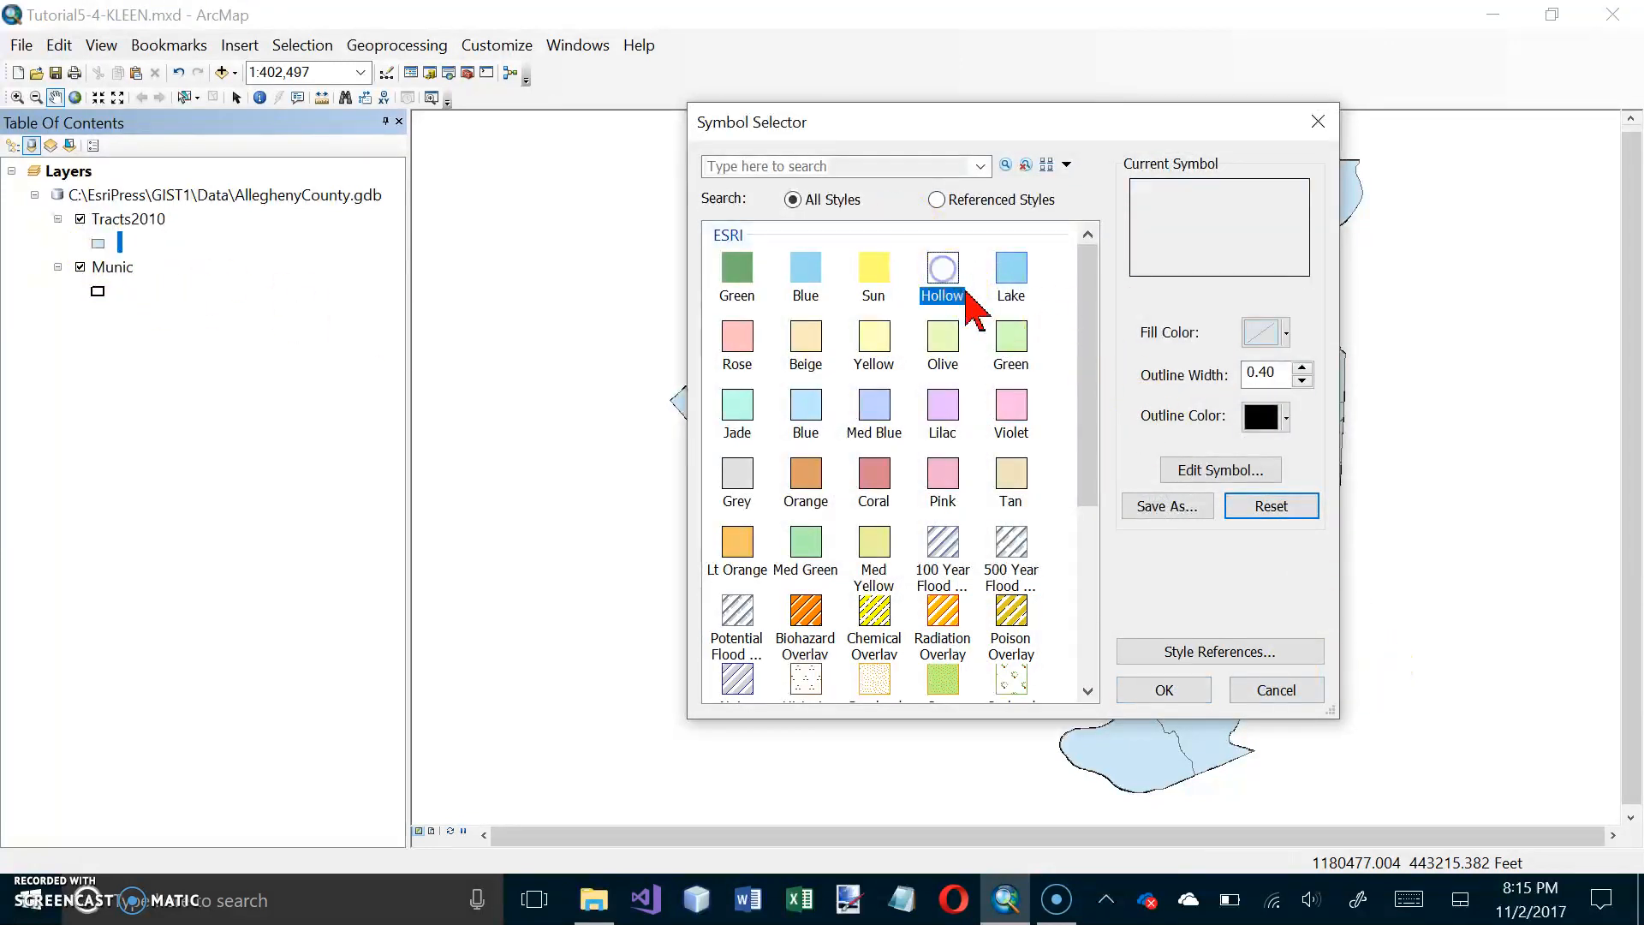
click(1282, 419)
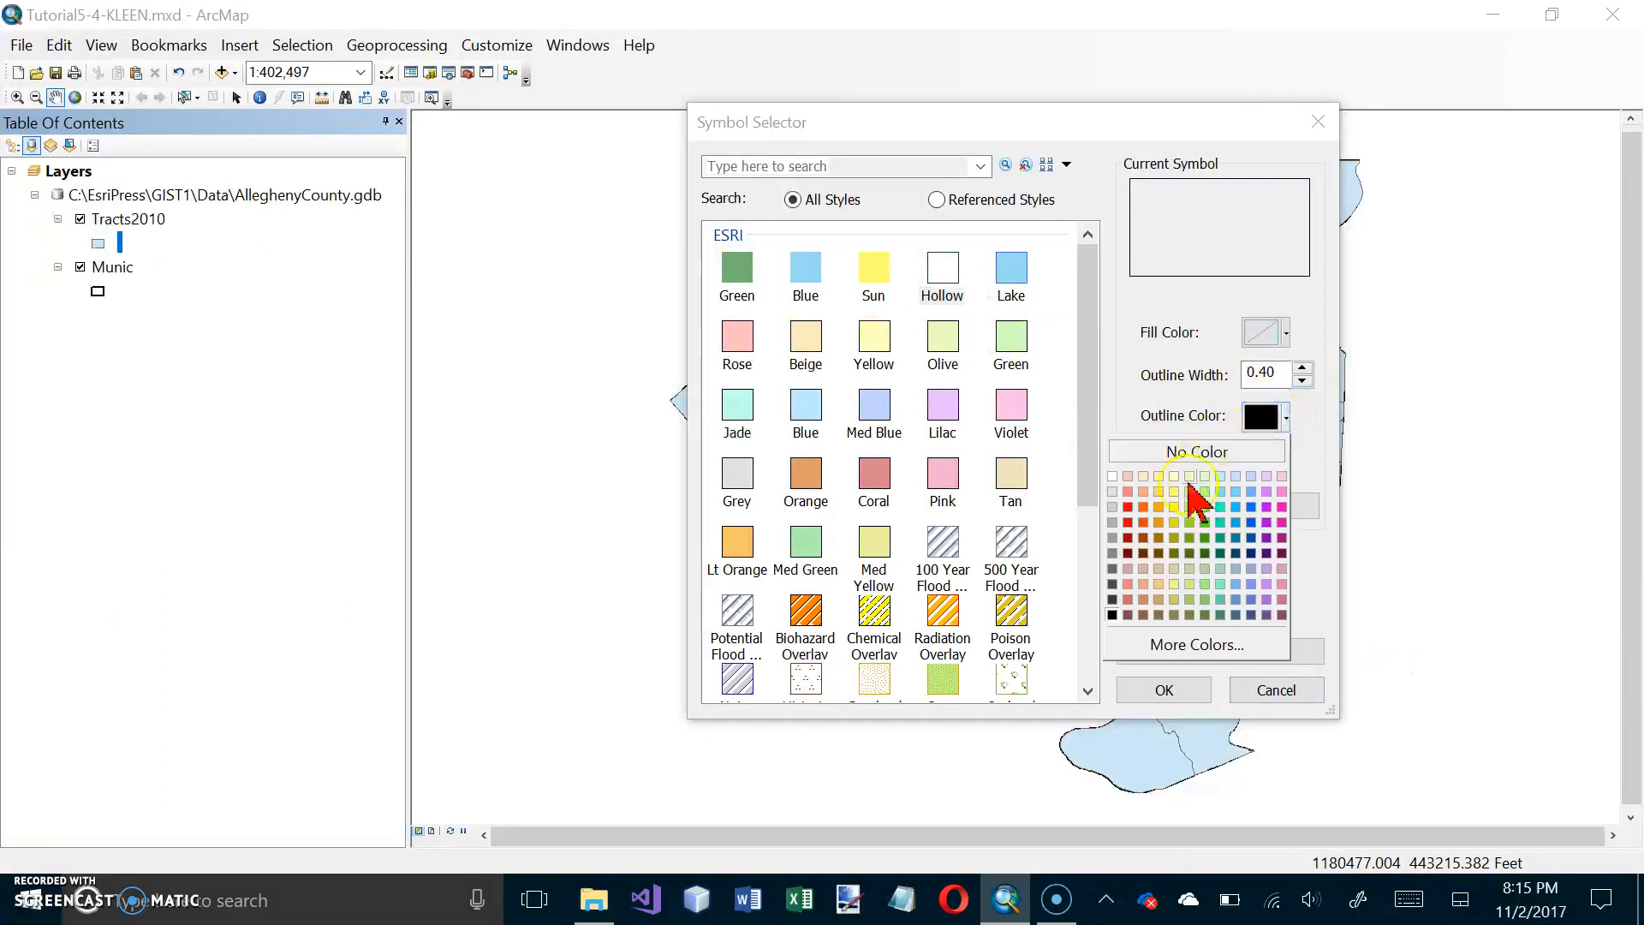
click(1114, 509)
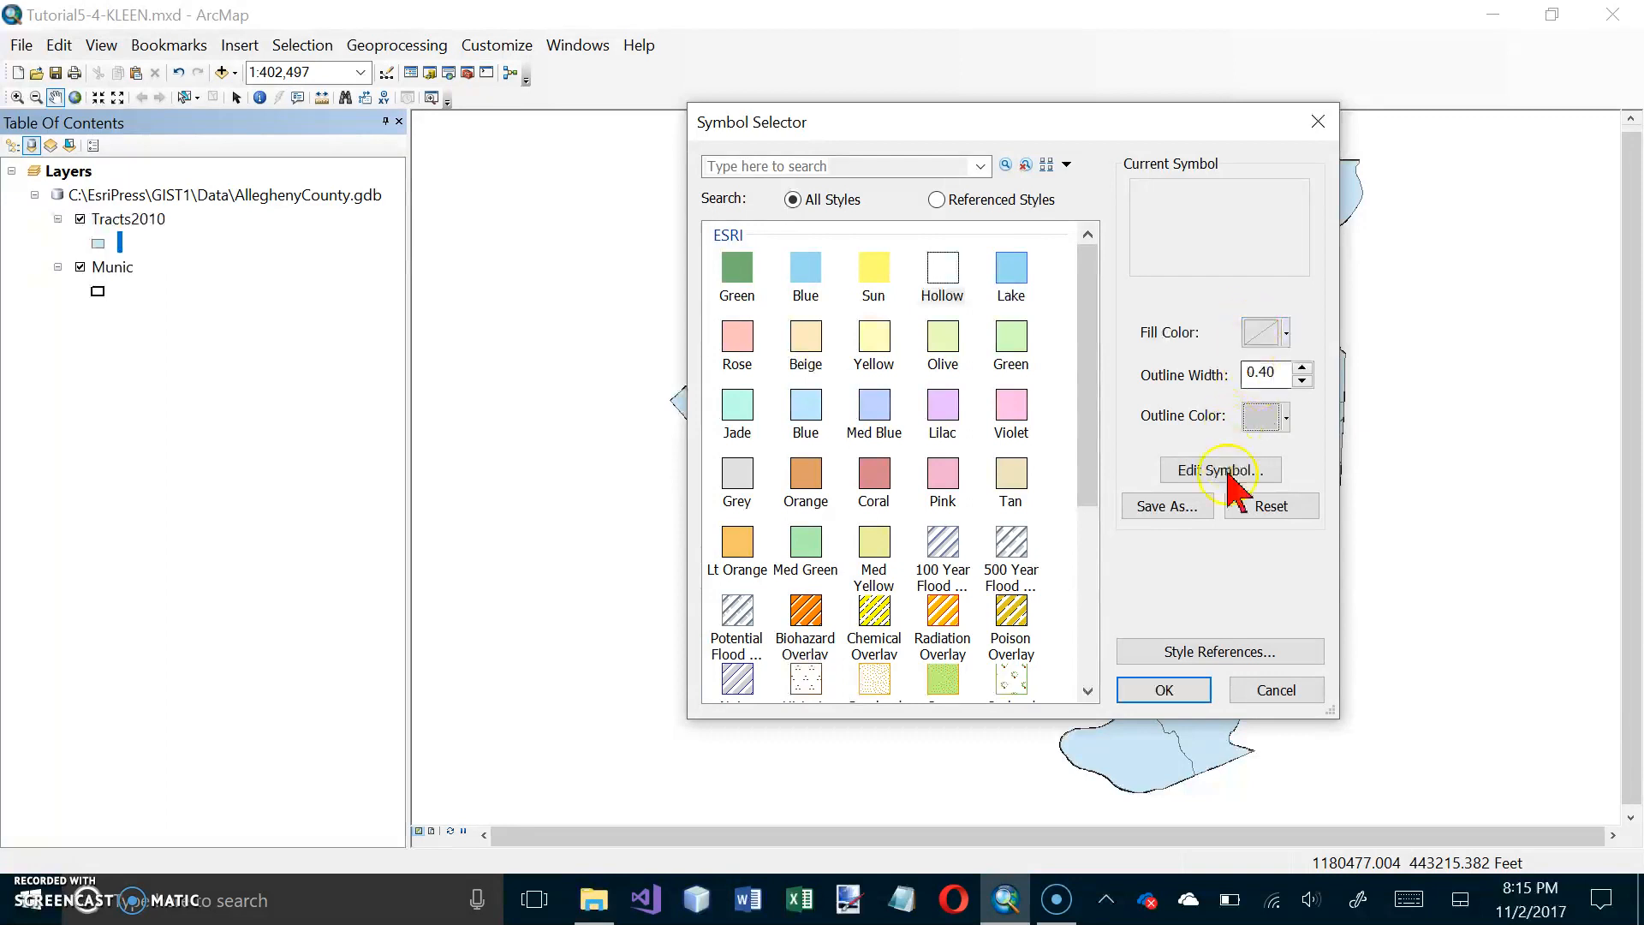
click(1191, 690)
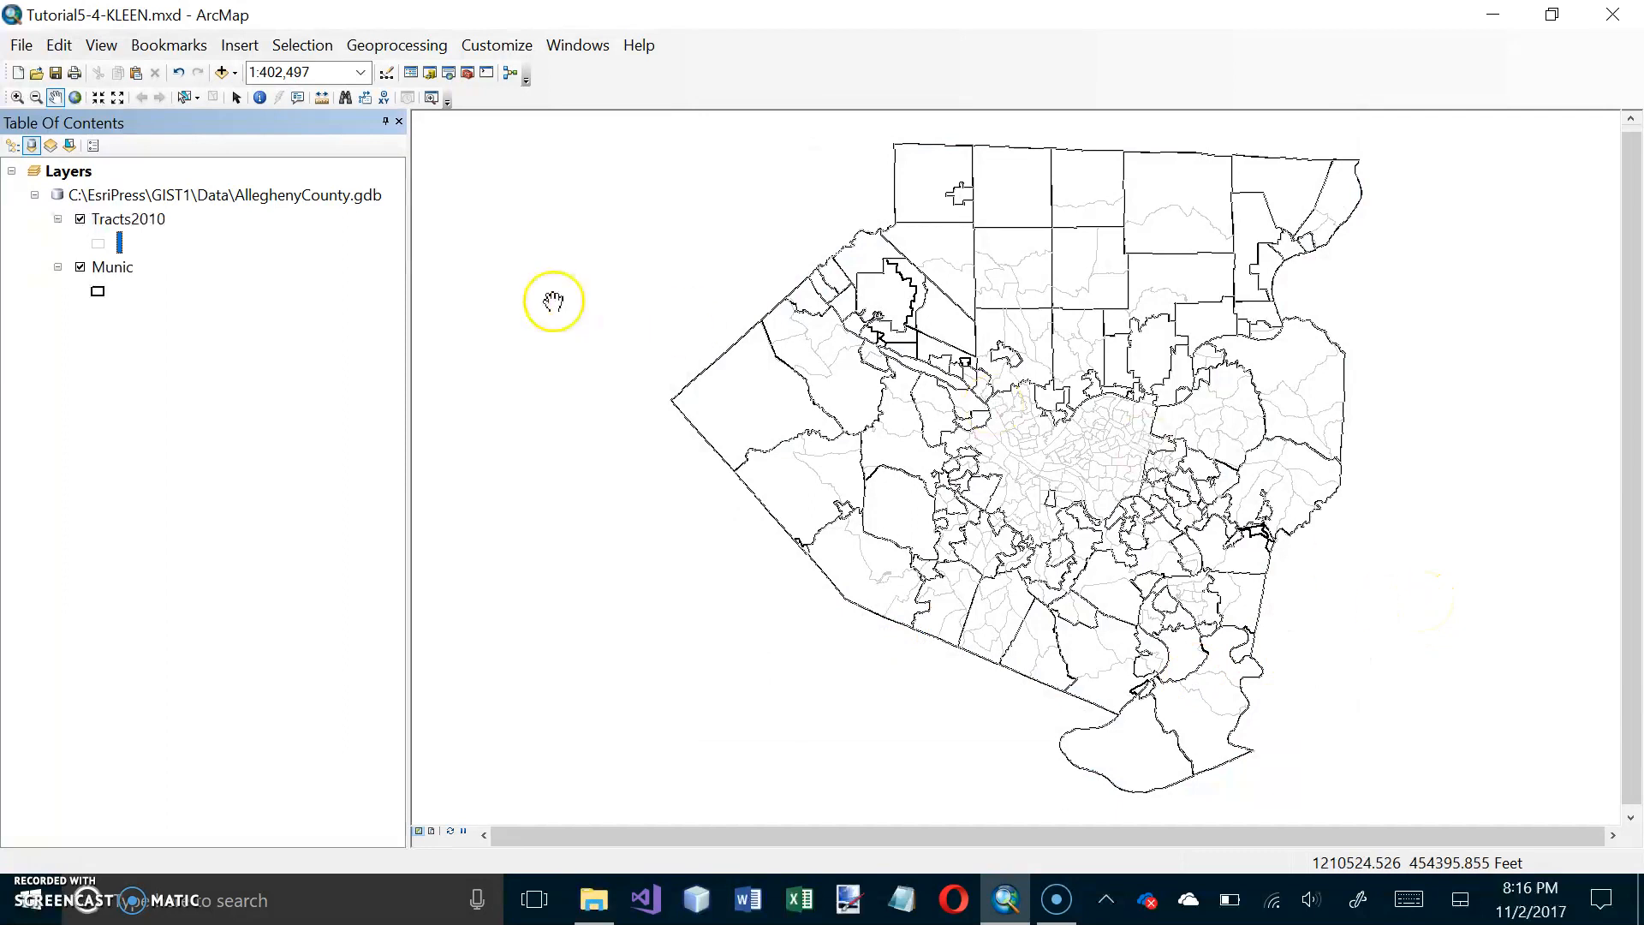
Step: List the layers by drawing order and move Tracts2010 below Munic
mouse_move(121, 225)
mouse_down()
mouse_move(120, 325)
mouse_move(95, 214)
mouse_move(114, 221)
mouse_move(104, 313)
mouse_move(103, 219)
mouse_up()
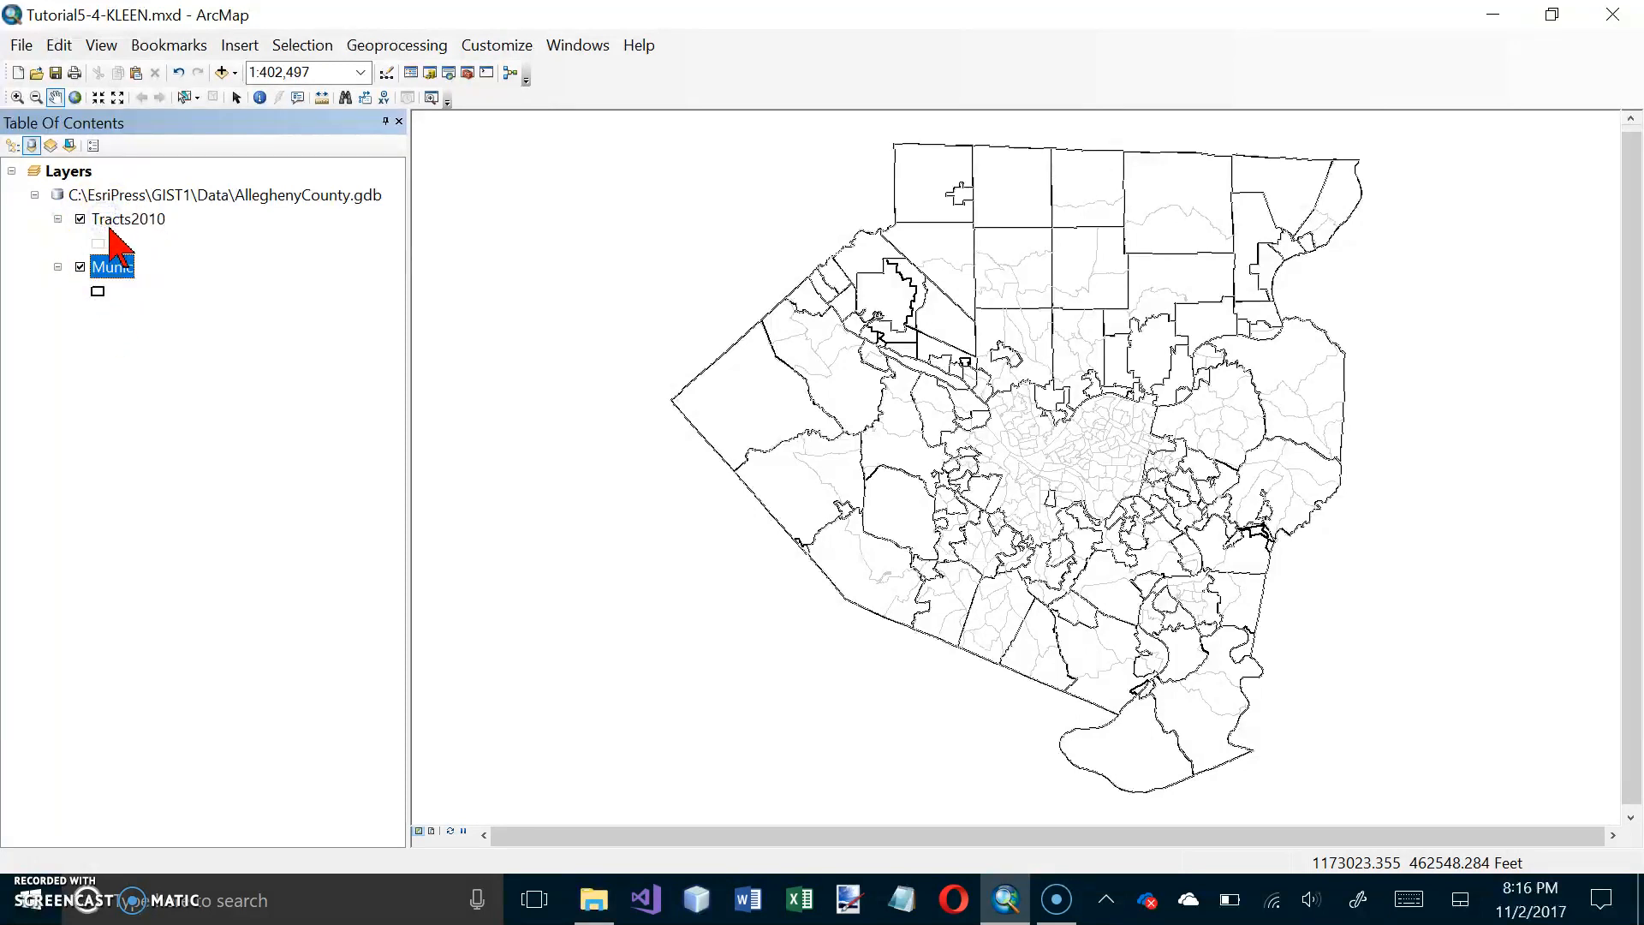
click(12, 146)
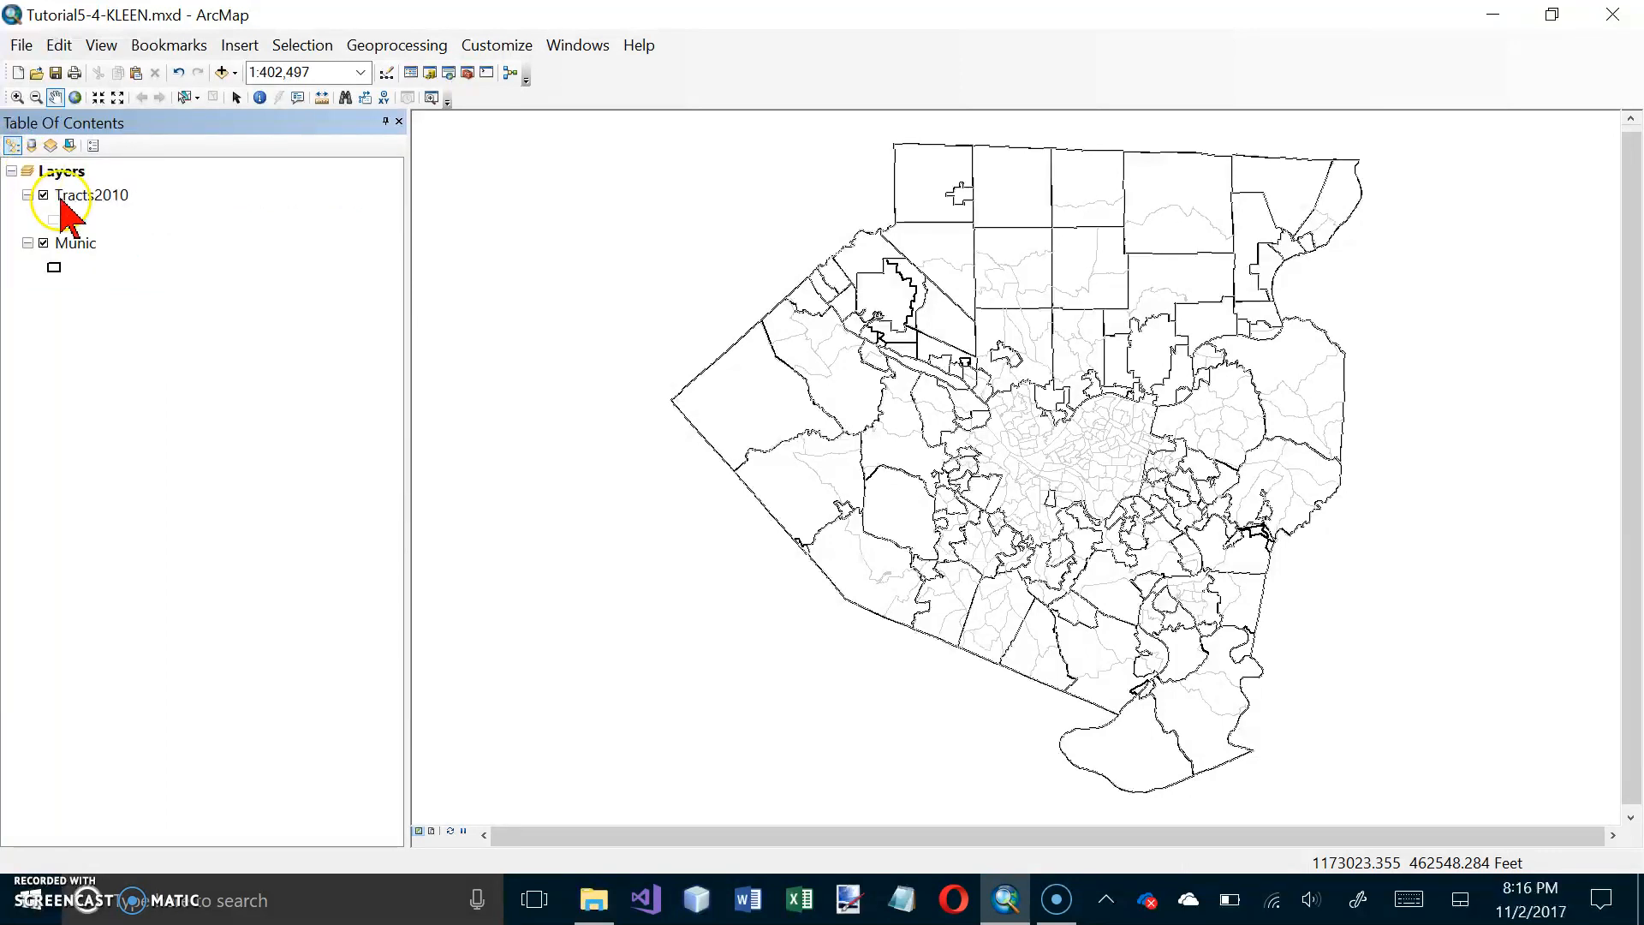
drag(81, 199, 86, 266)
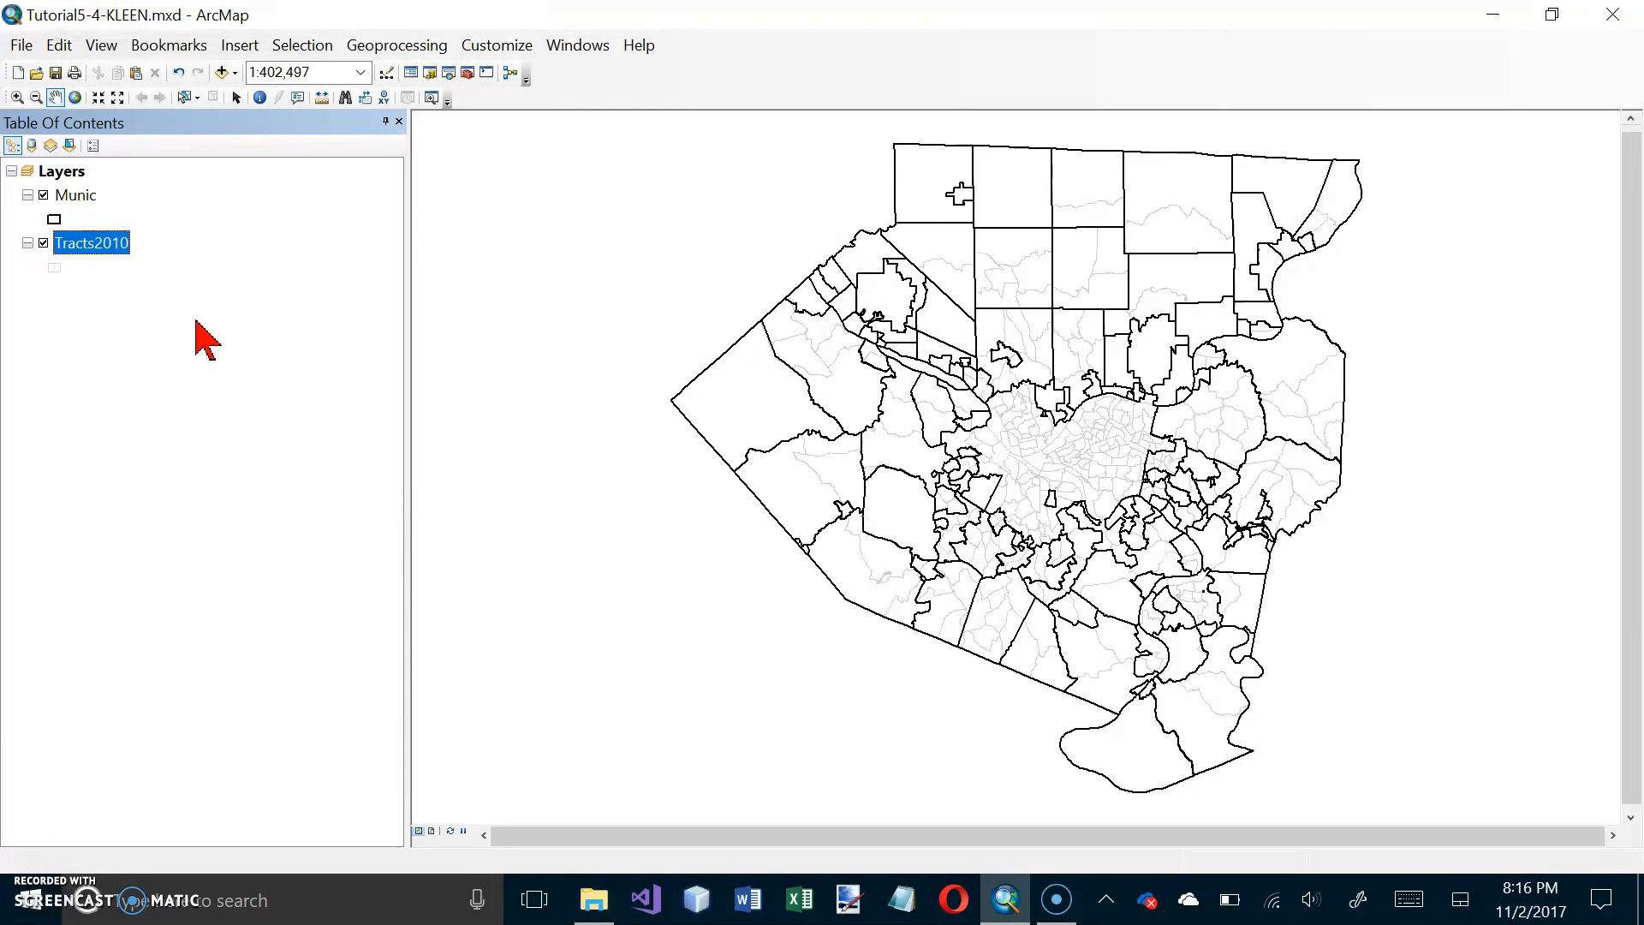
Step: Check the projected coordinate system of the Munic layer in its source properties
double_click(64, 195)
right_click(58, 200)
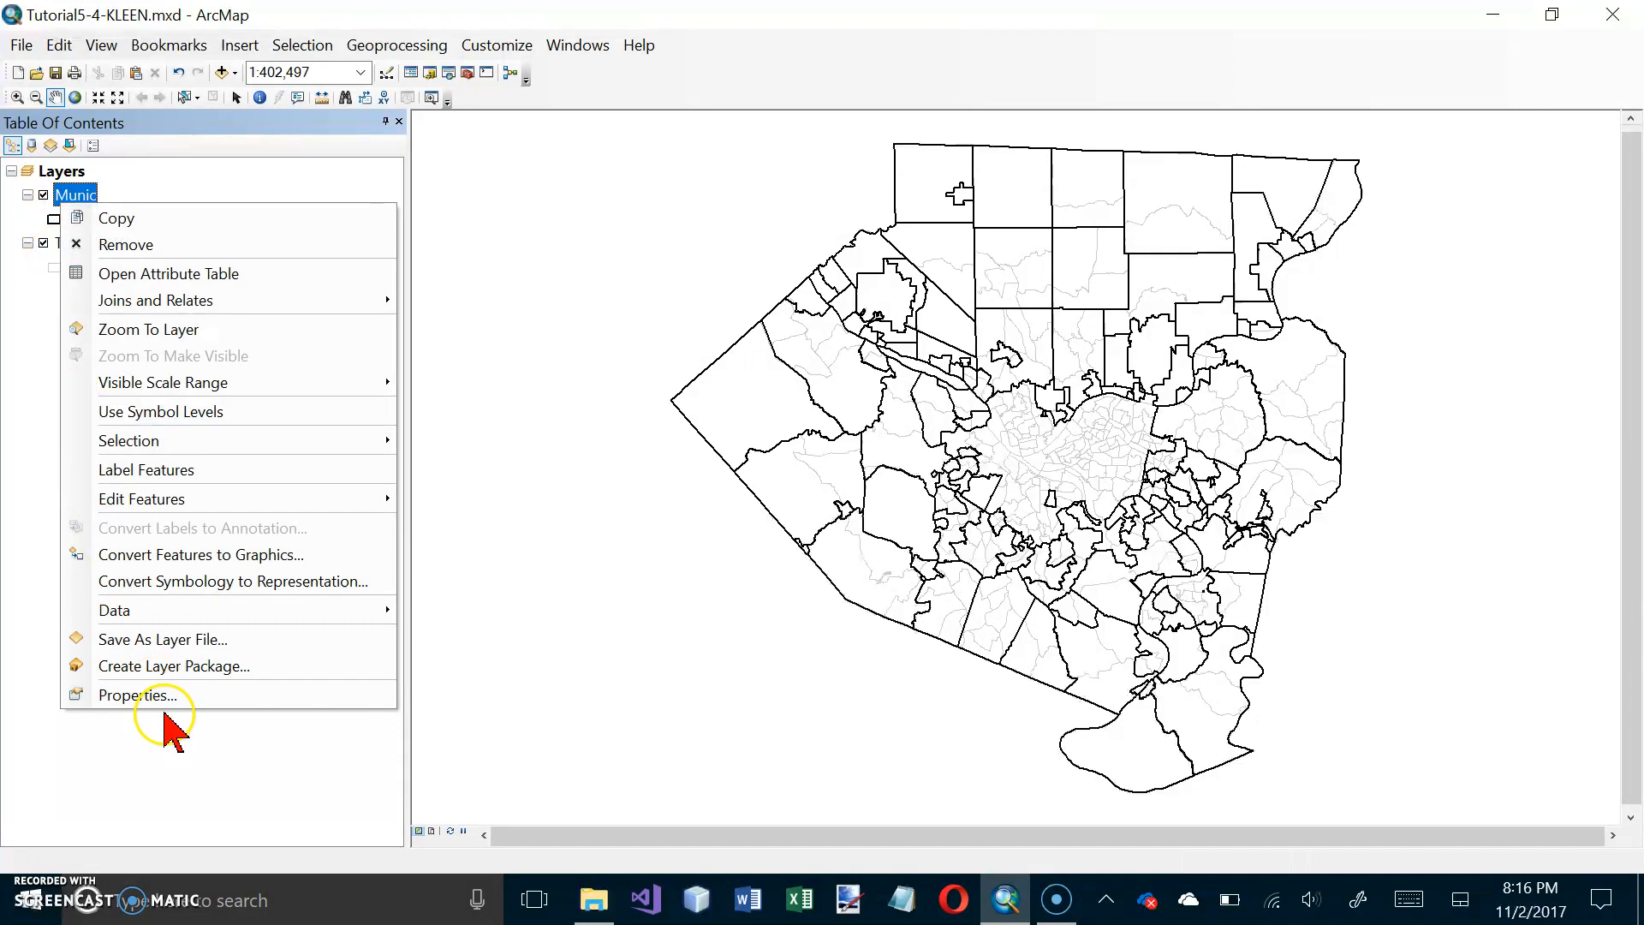
click(162, 696)
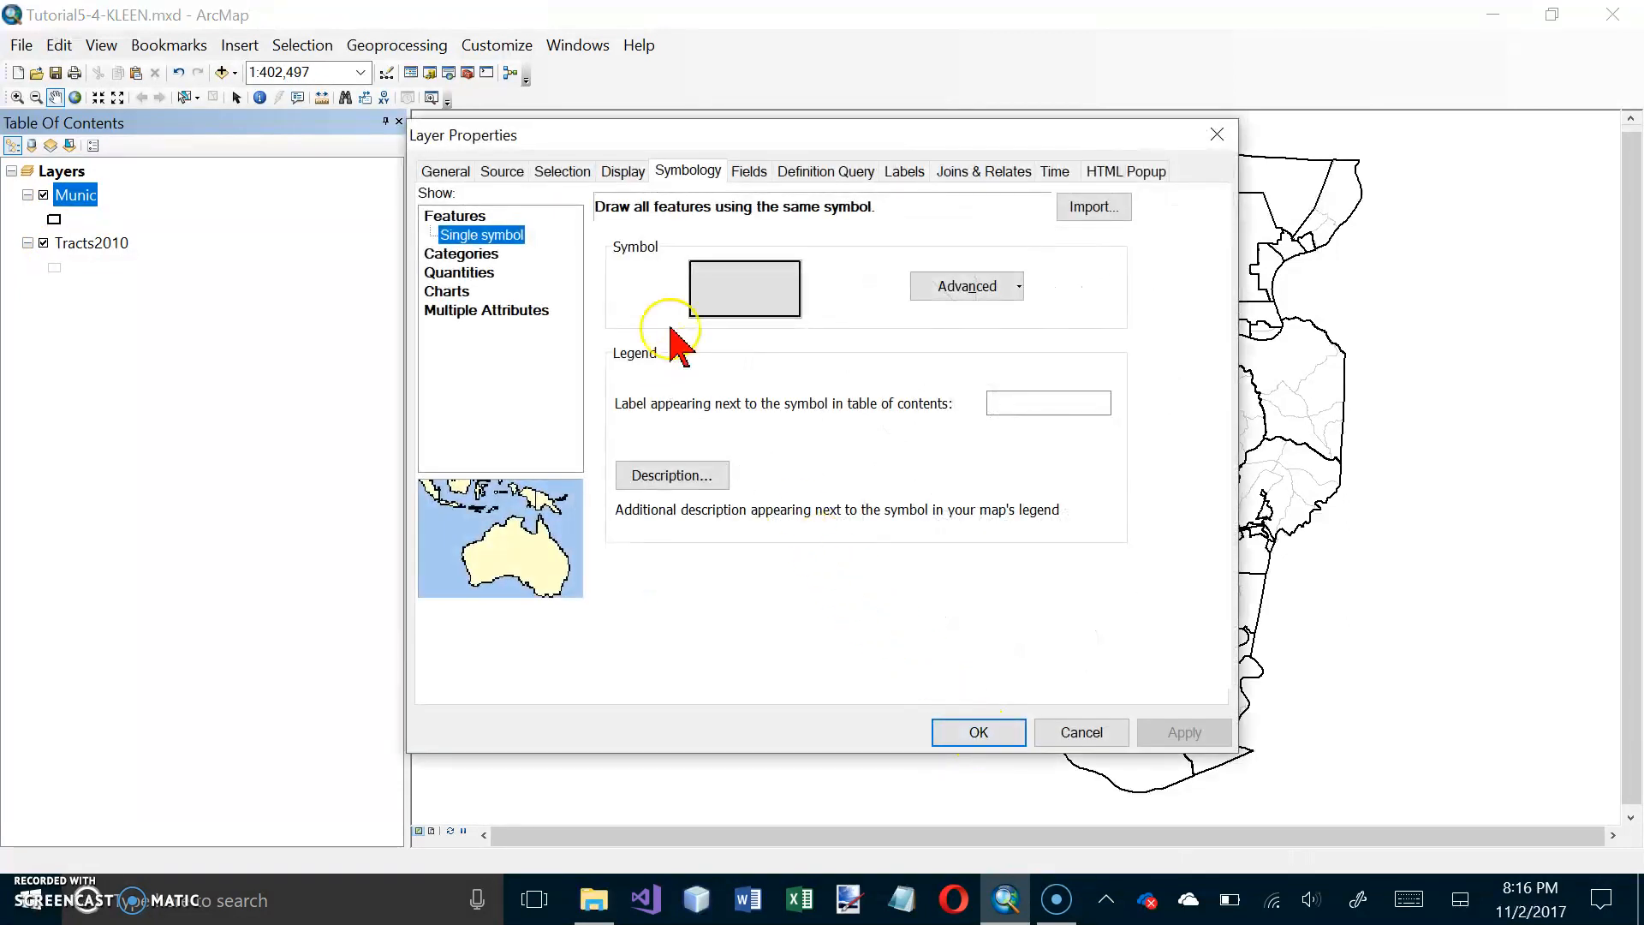
click(501, 171)
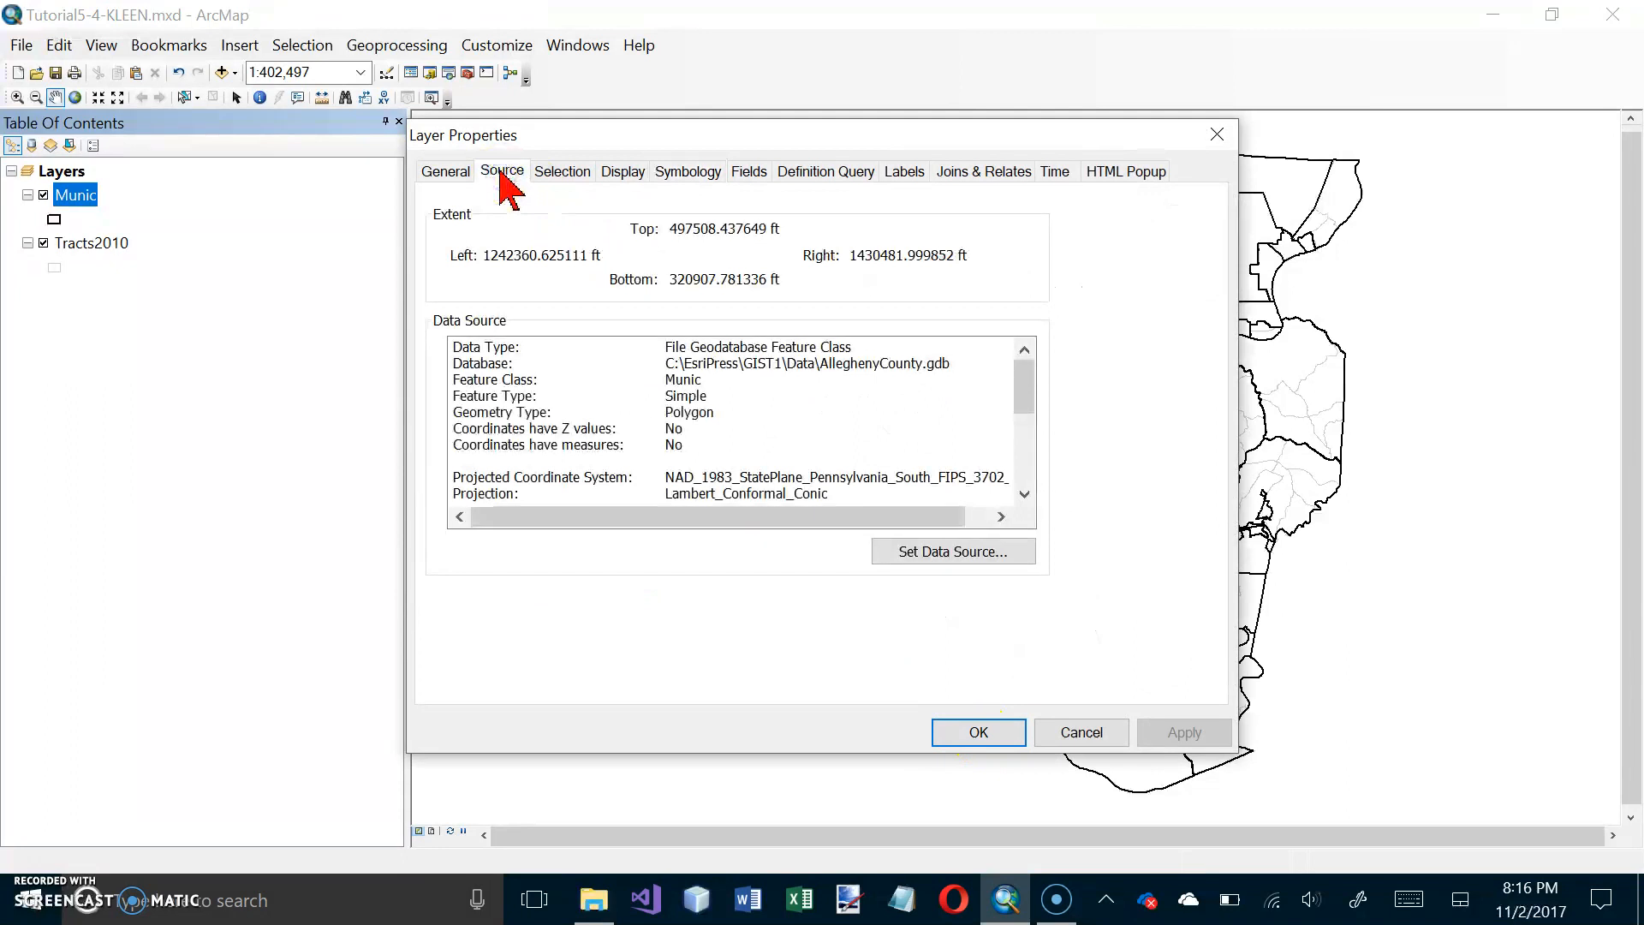
key(Tab)
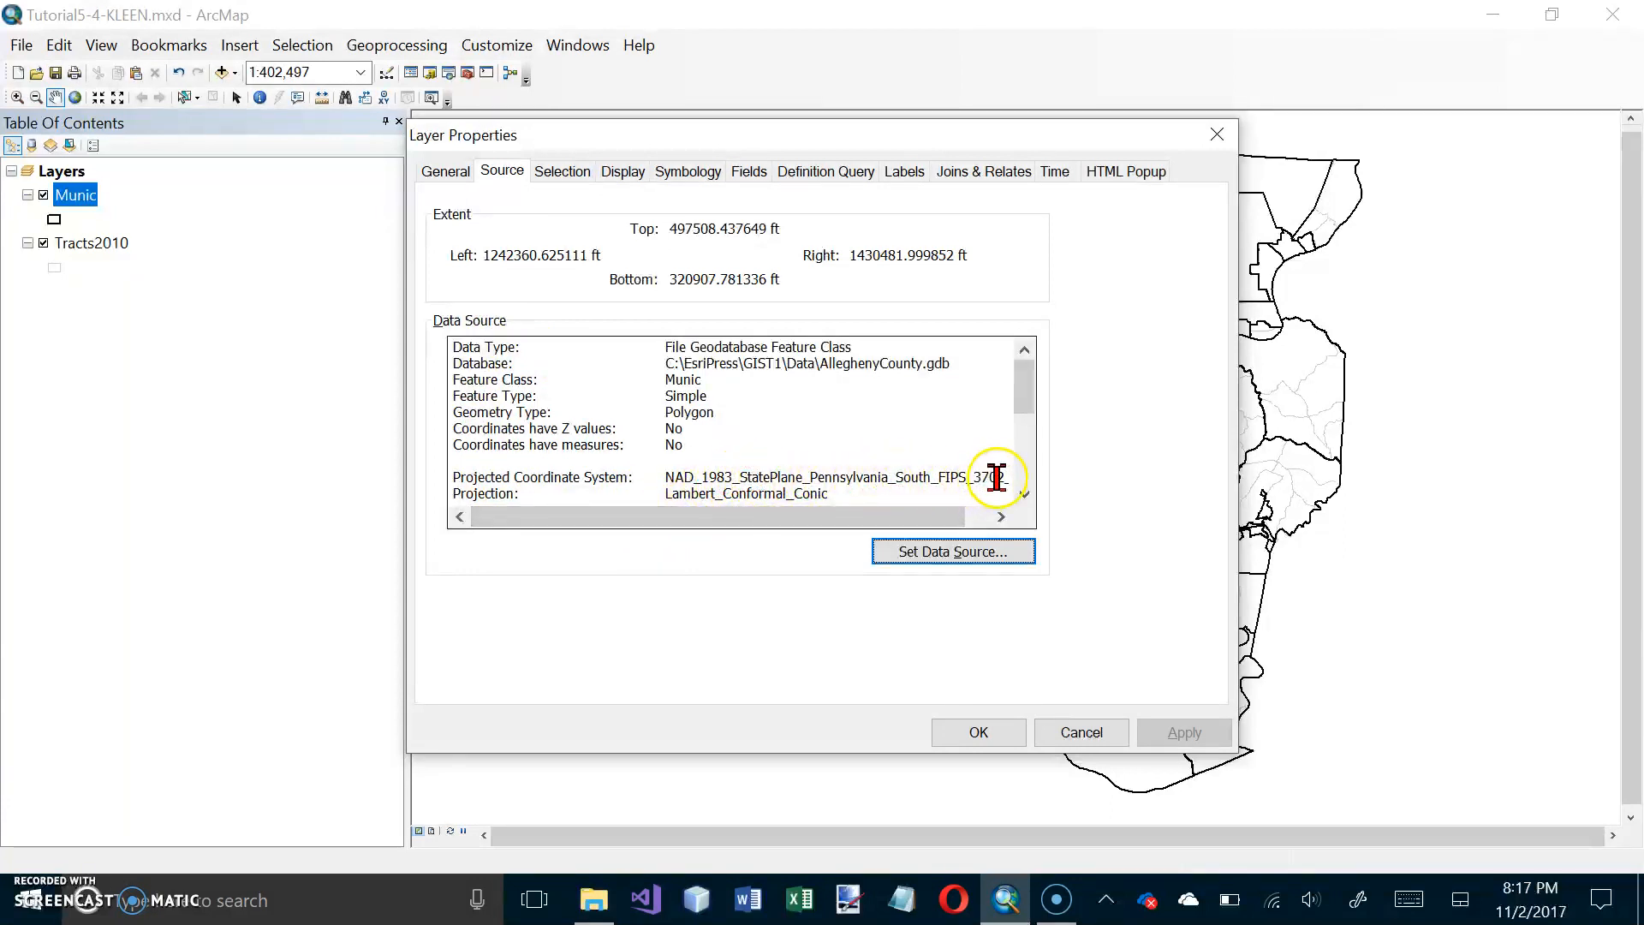
drag(967, 514, 841, 498)
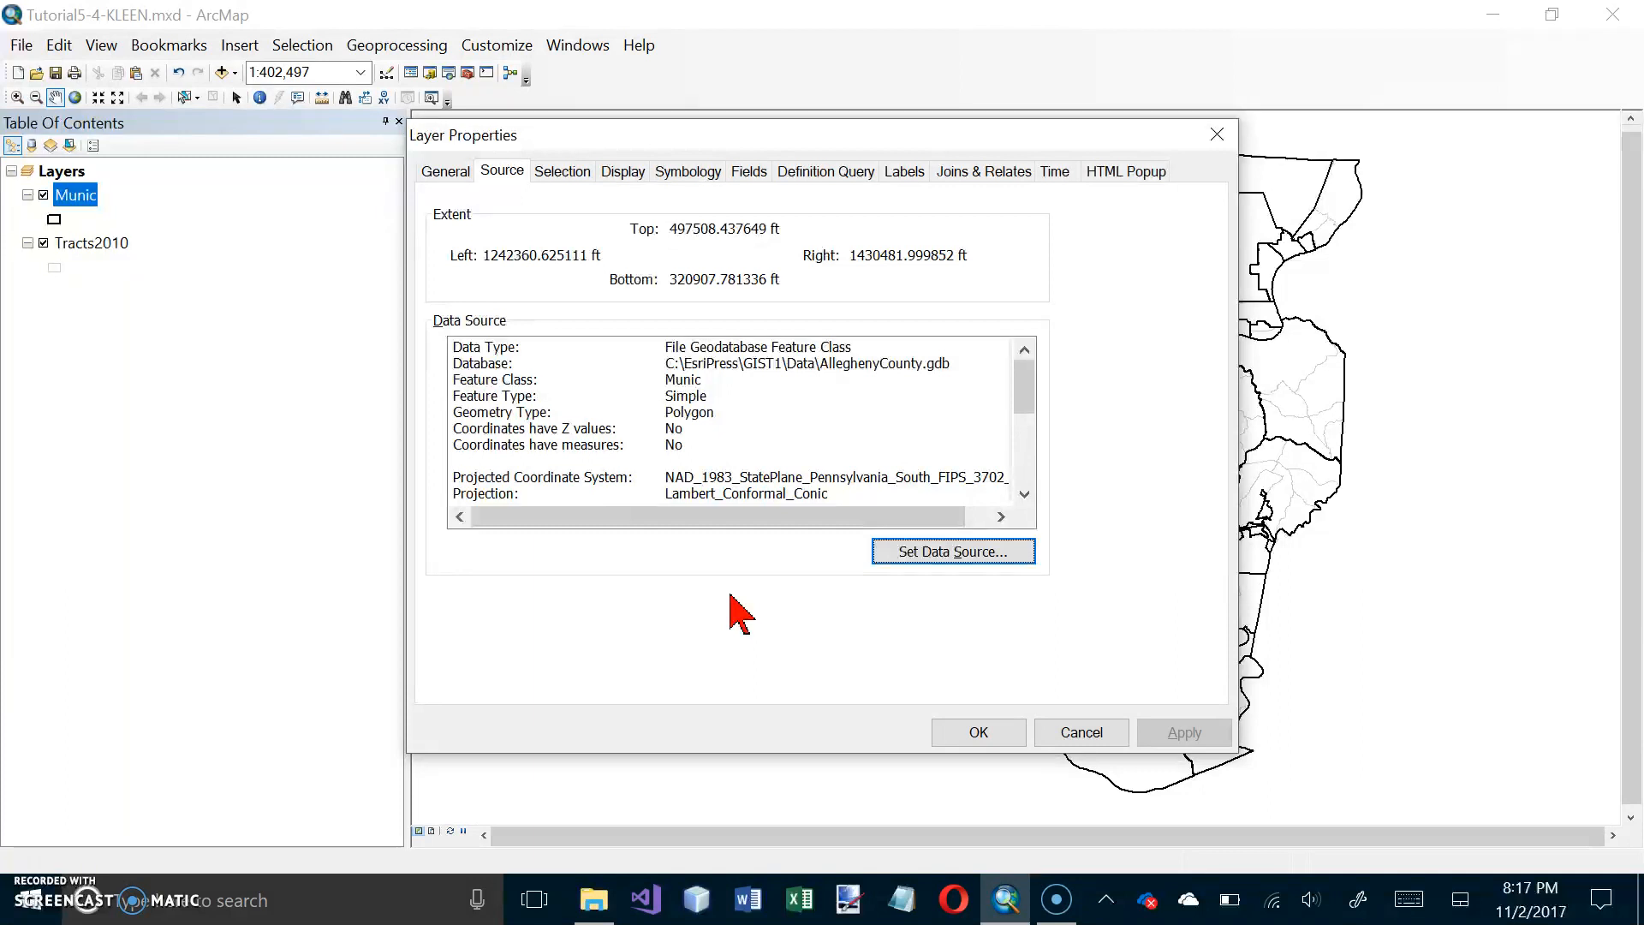
click(1083, 737)
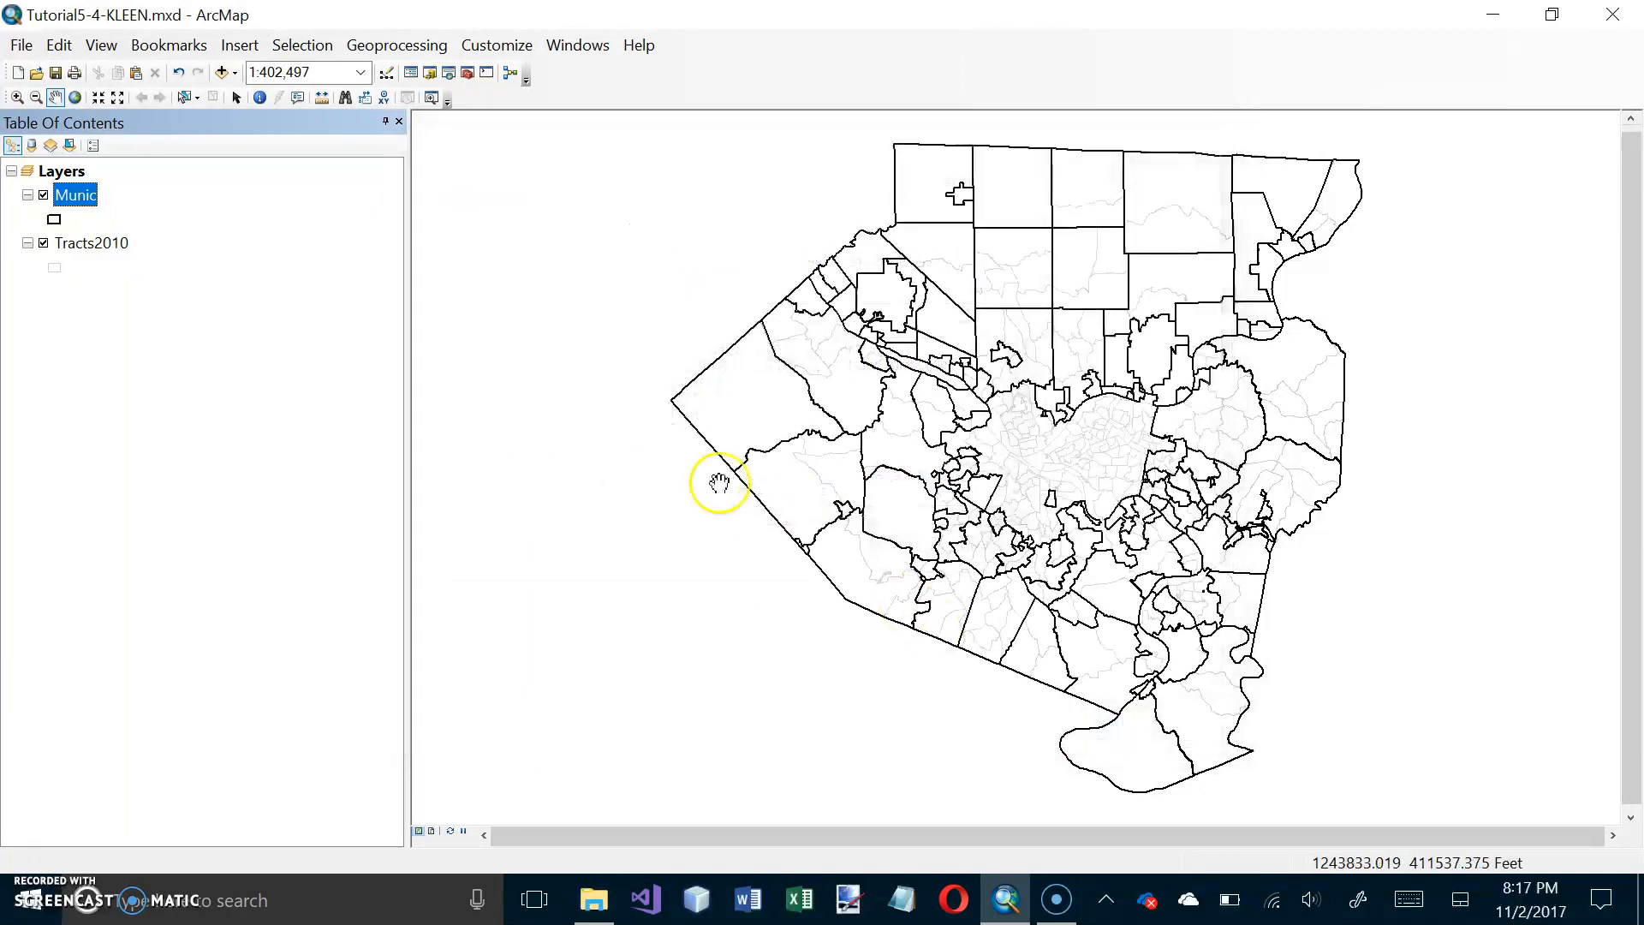
Step: Check the coordinate system and datum of the Tracts2010 layer in its source properties
right_click(109, 245)
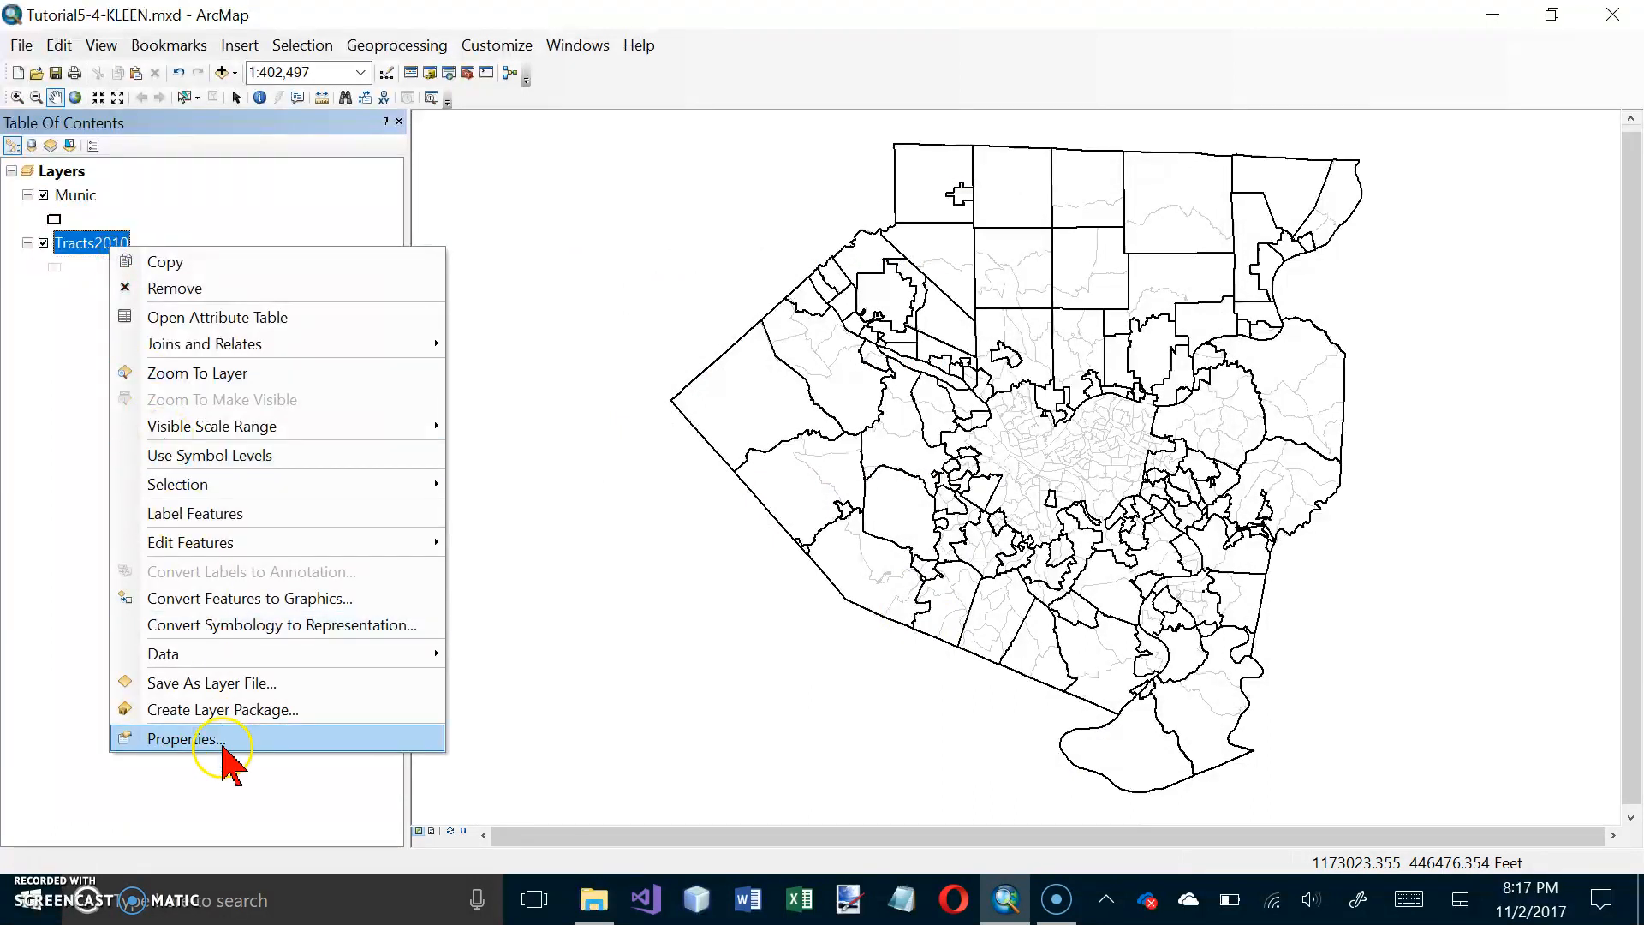
click(222, 748)
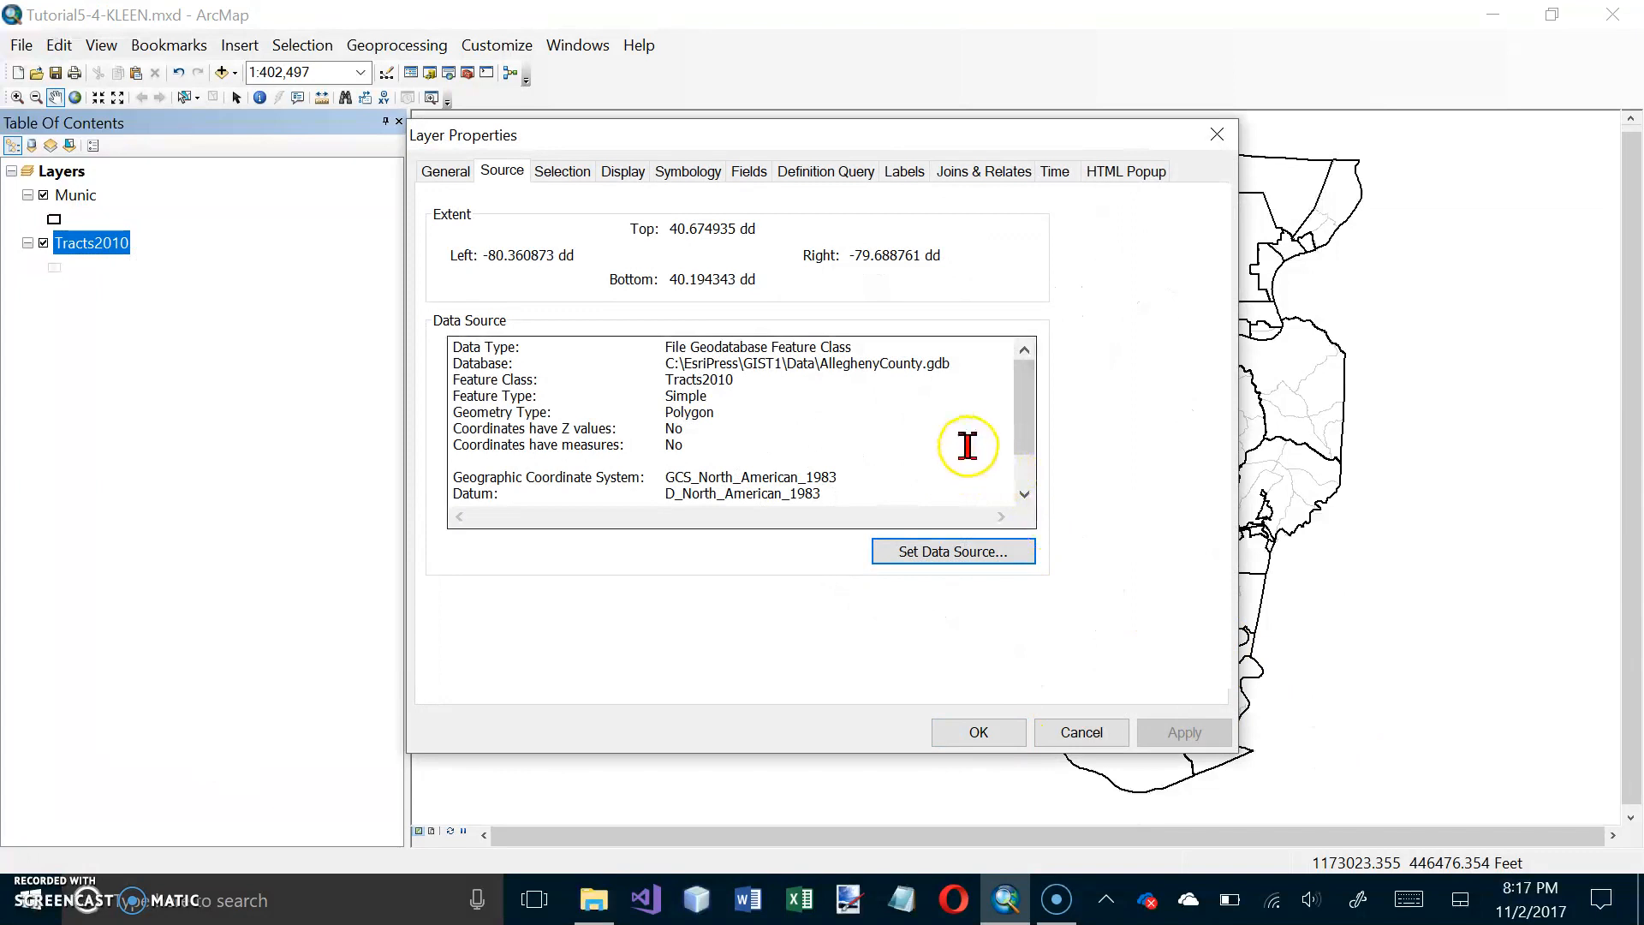
mouse_move(1017, 436)
mouse_down()
mouse_move(1023, 477)
mouse_move(1028, 414)
mouse_up()
click(983, 737)
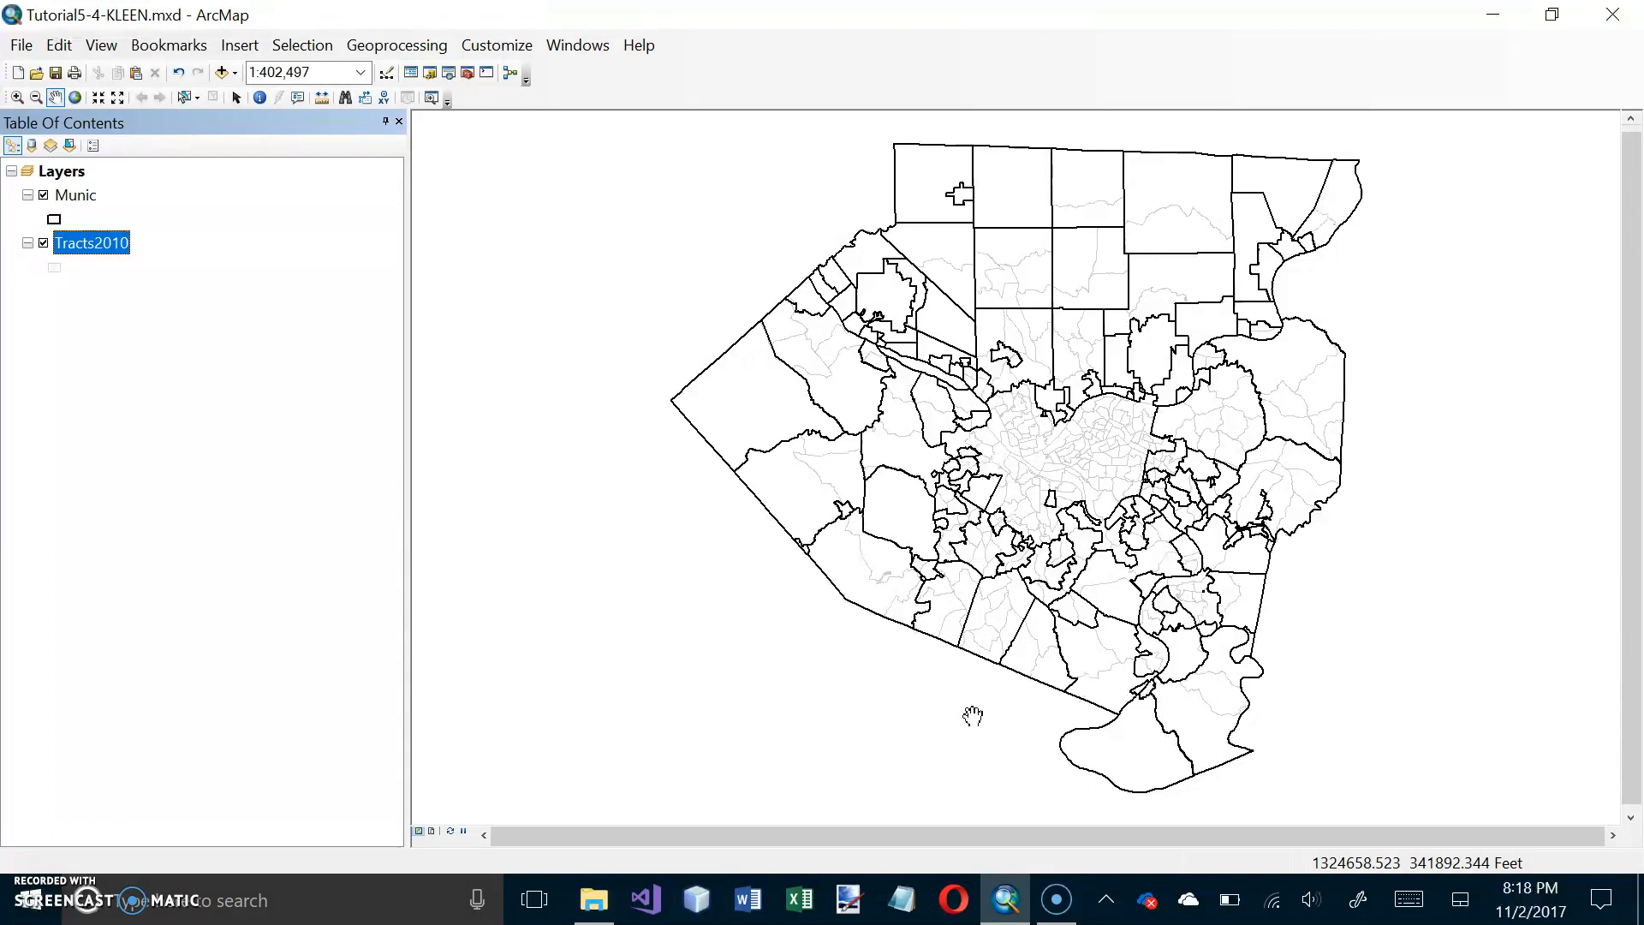
click(967, 709)
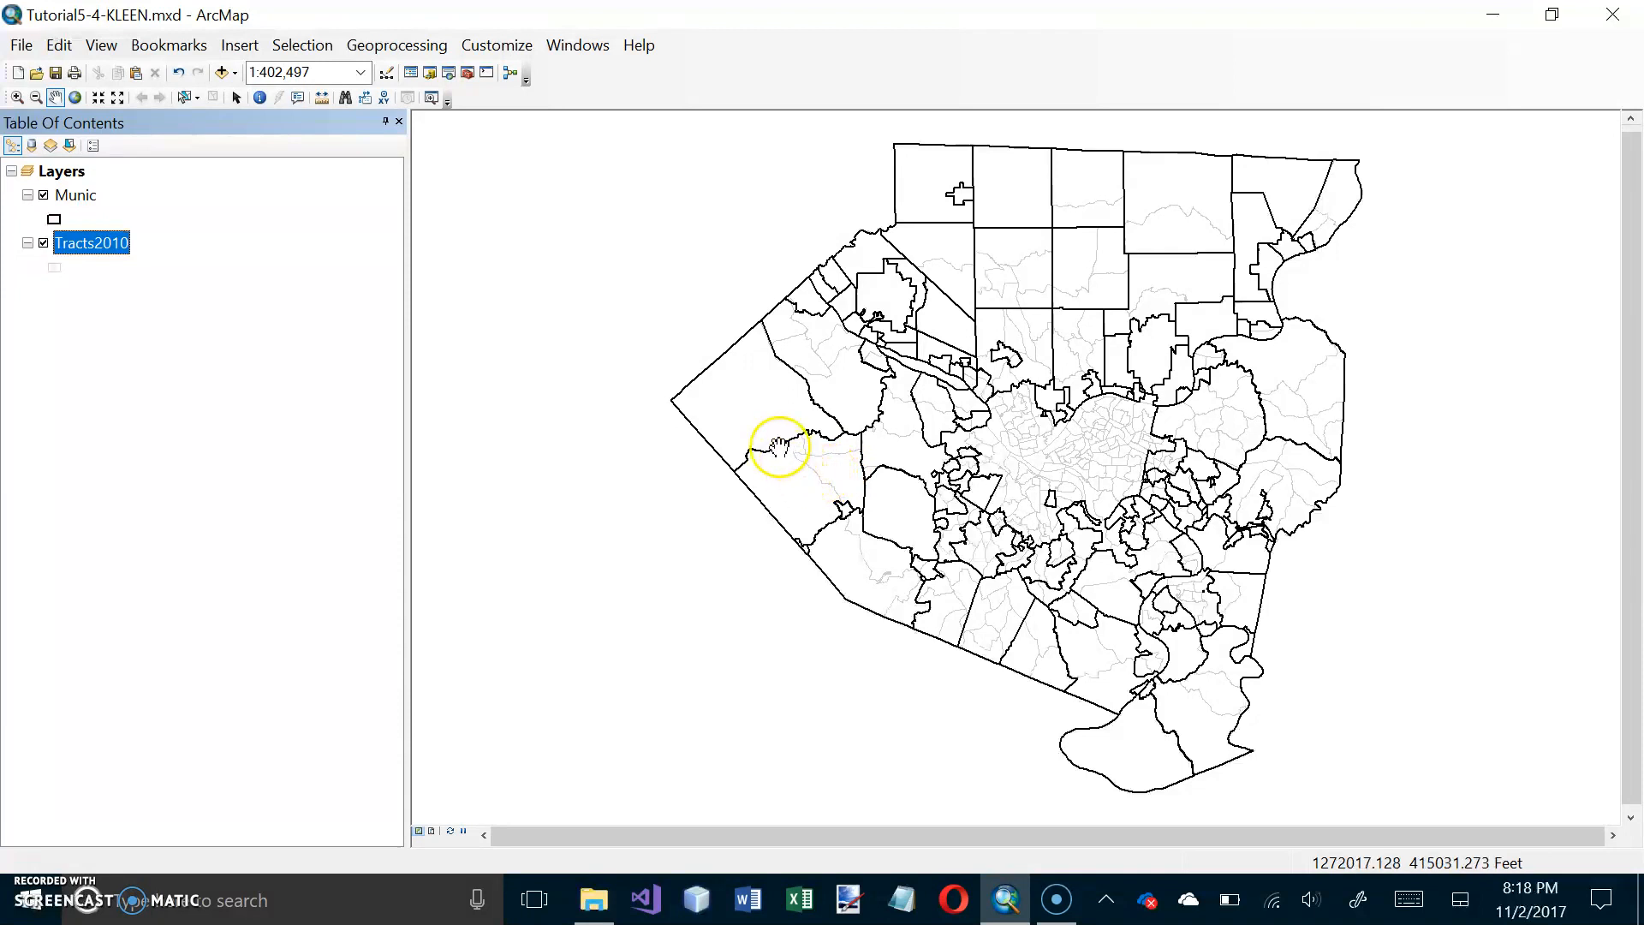
Step: Switch to the Opera browser and close the Brightspace login and Yahoo Mail pages
click(955, 910)
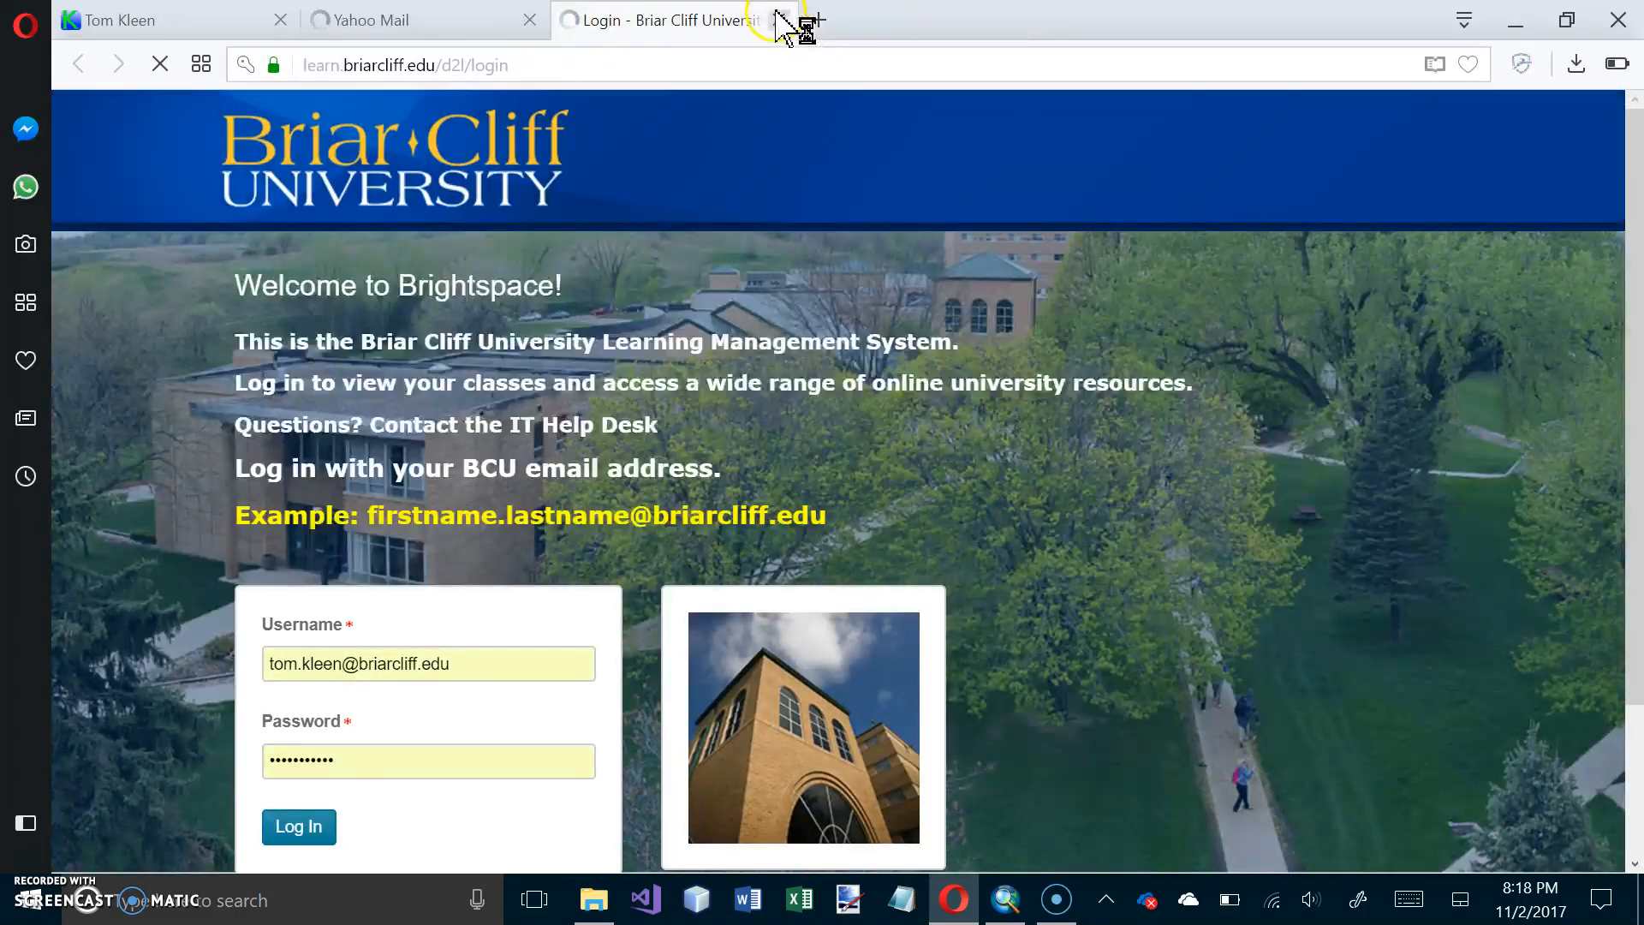
click(779, 20)
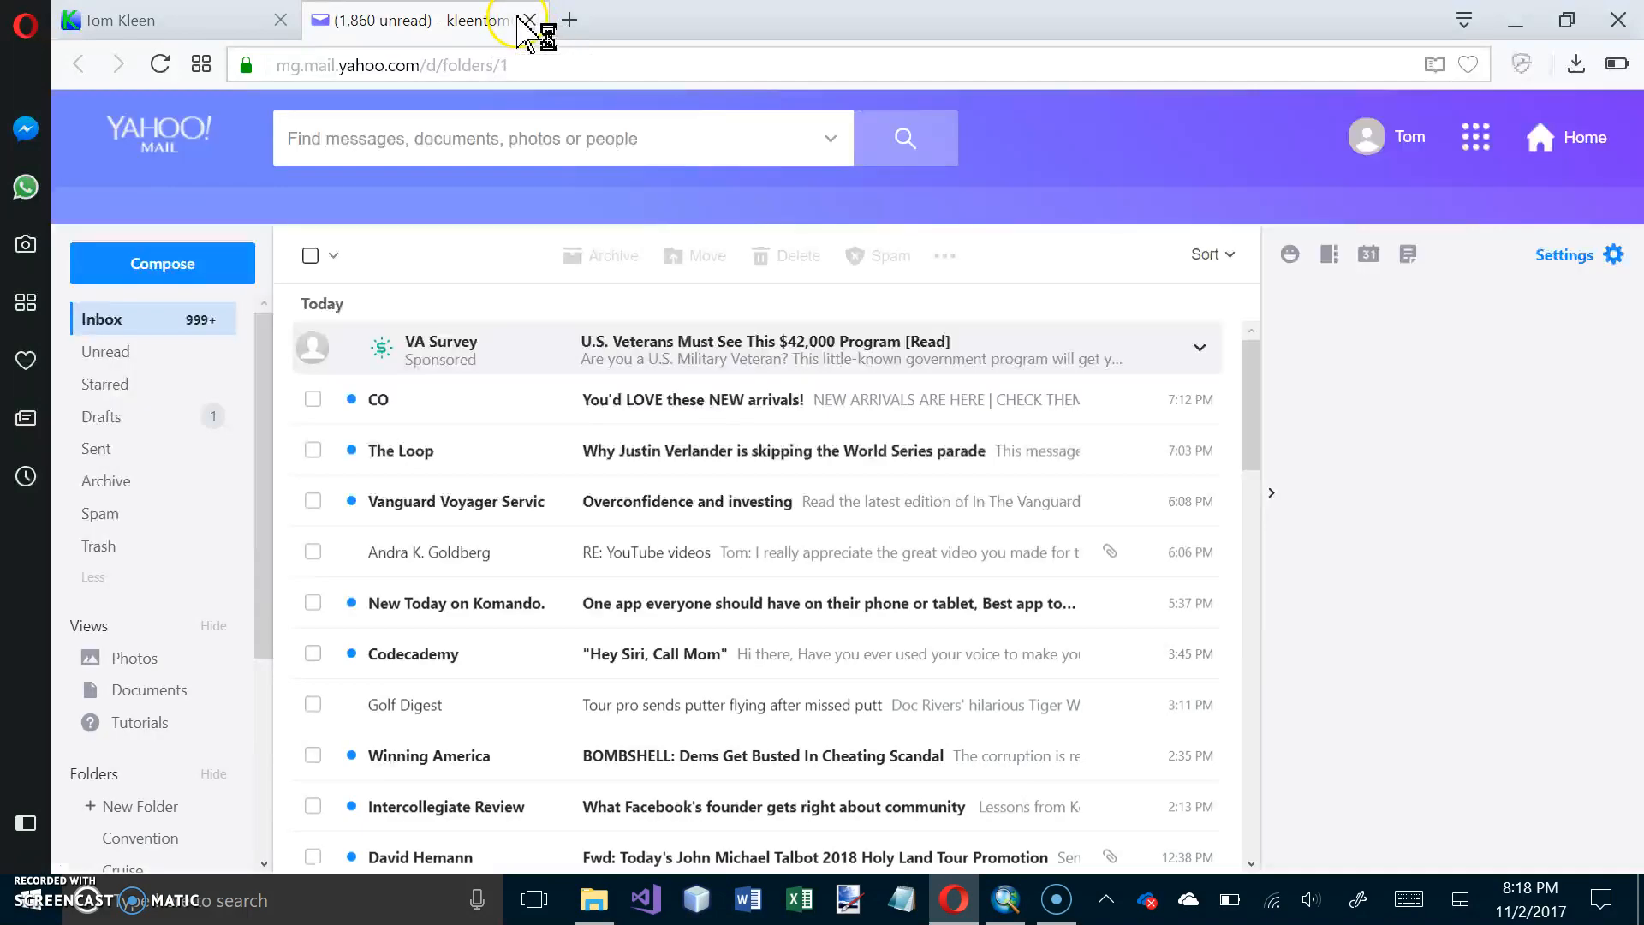
click(530, 20)
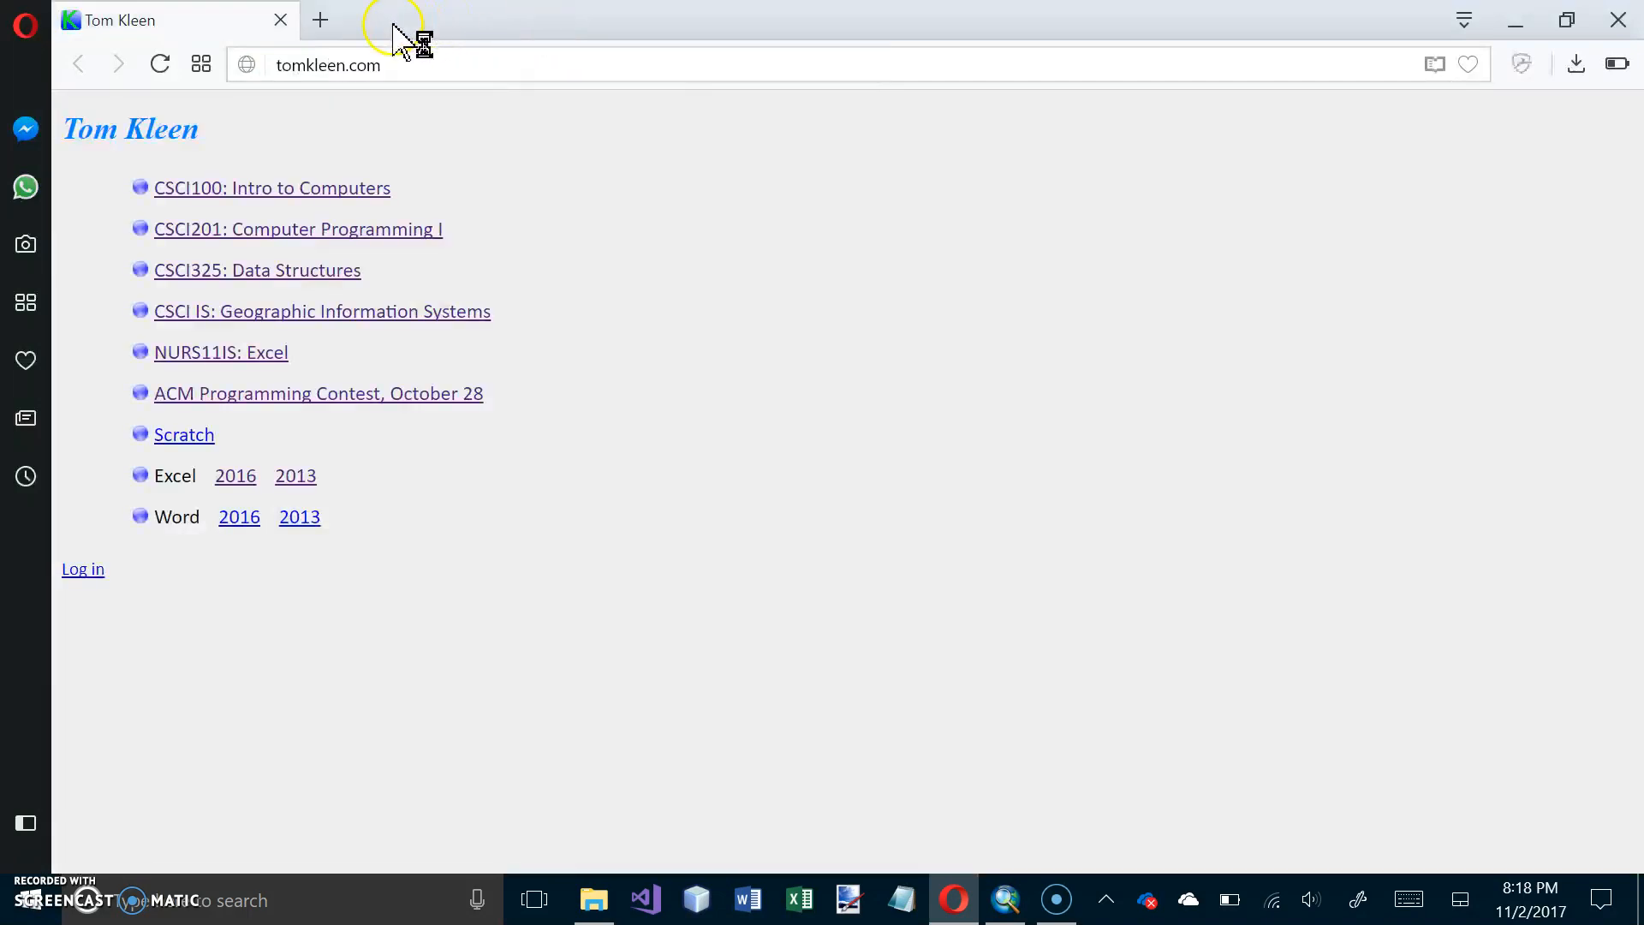
click(381, 64)
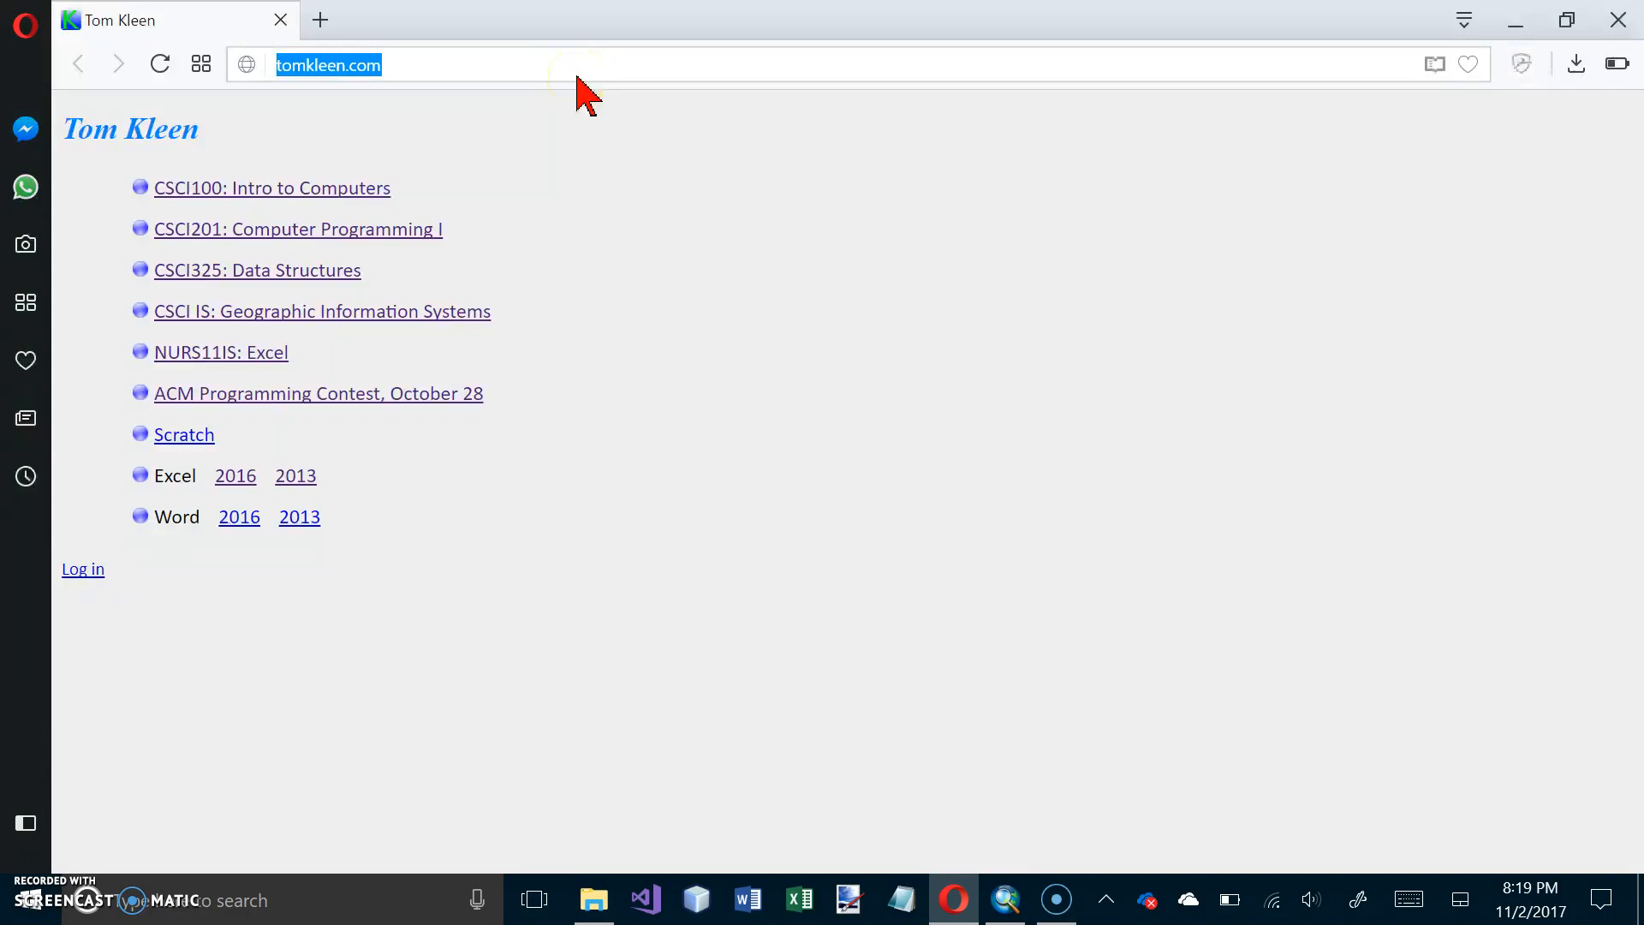
text(www.)
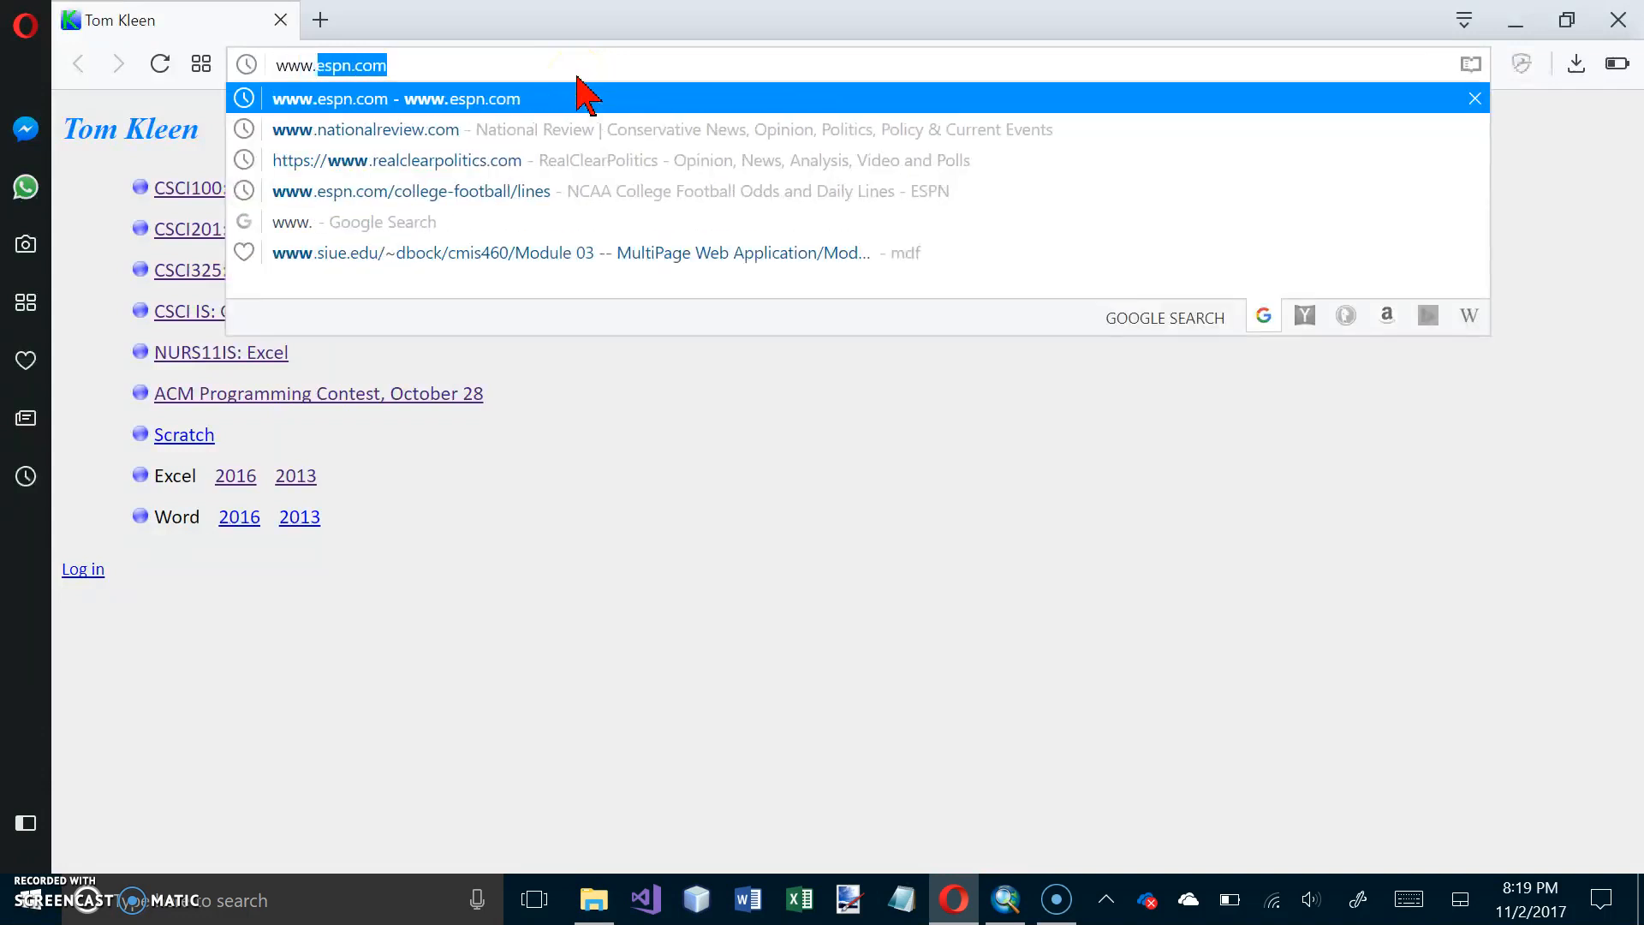
text(dmap.)
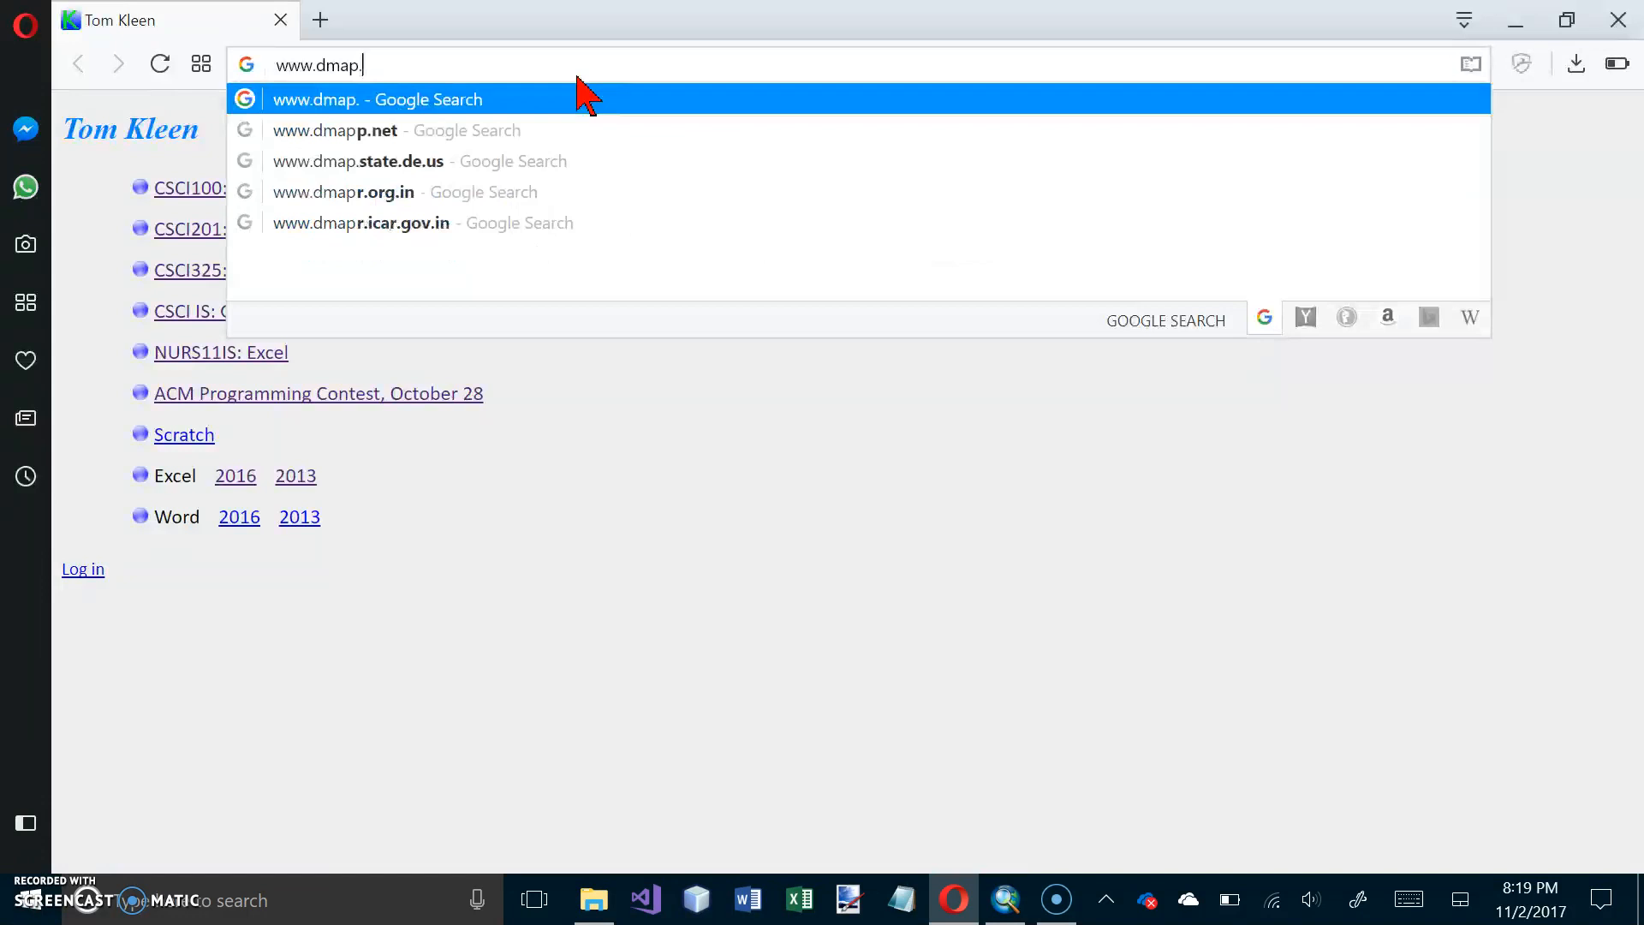
text(co.uk/)
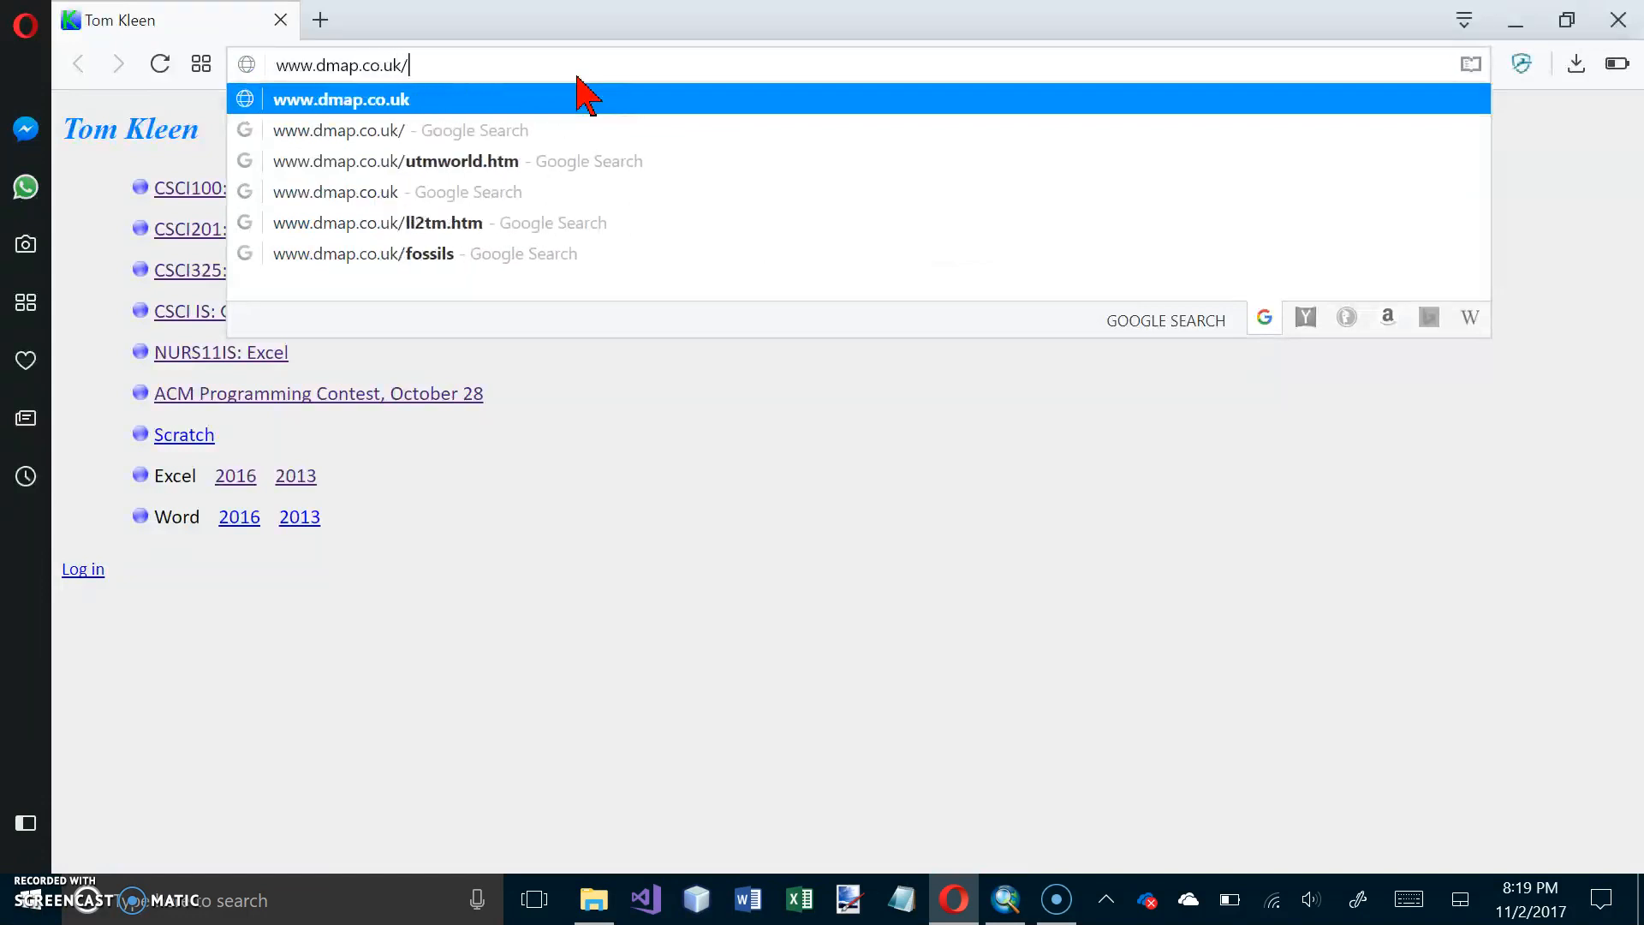
text(utmworld.ht)
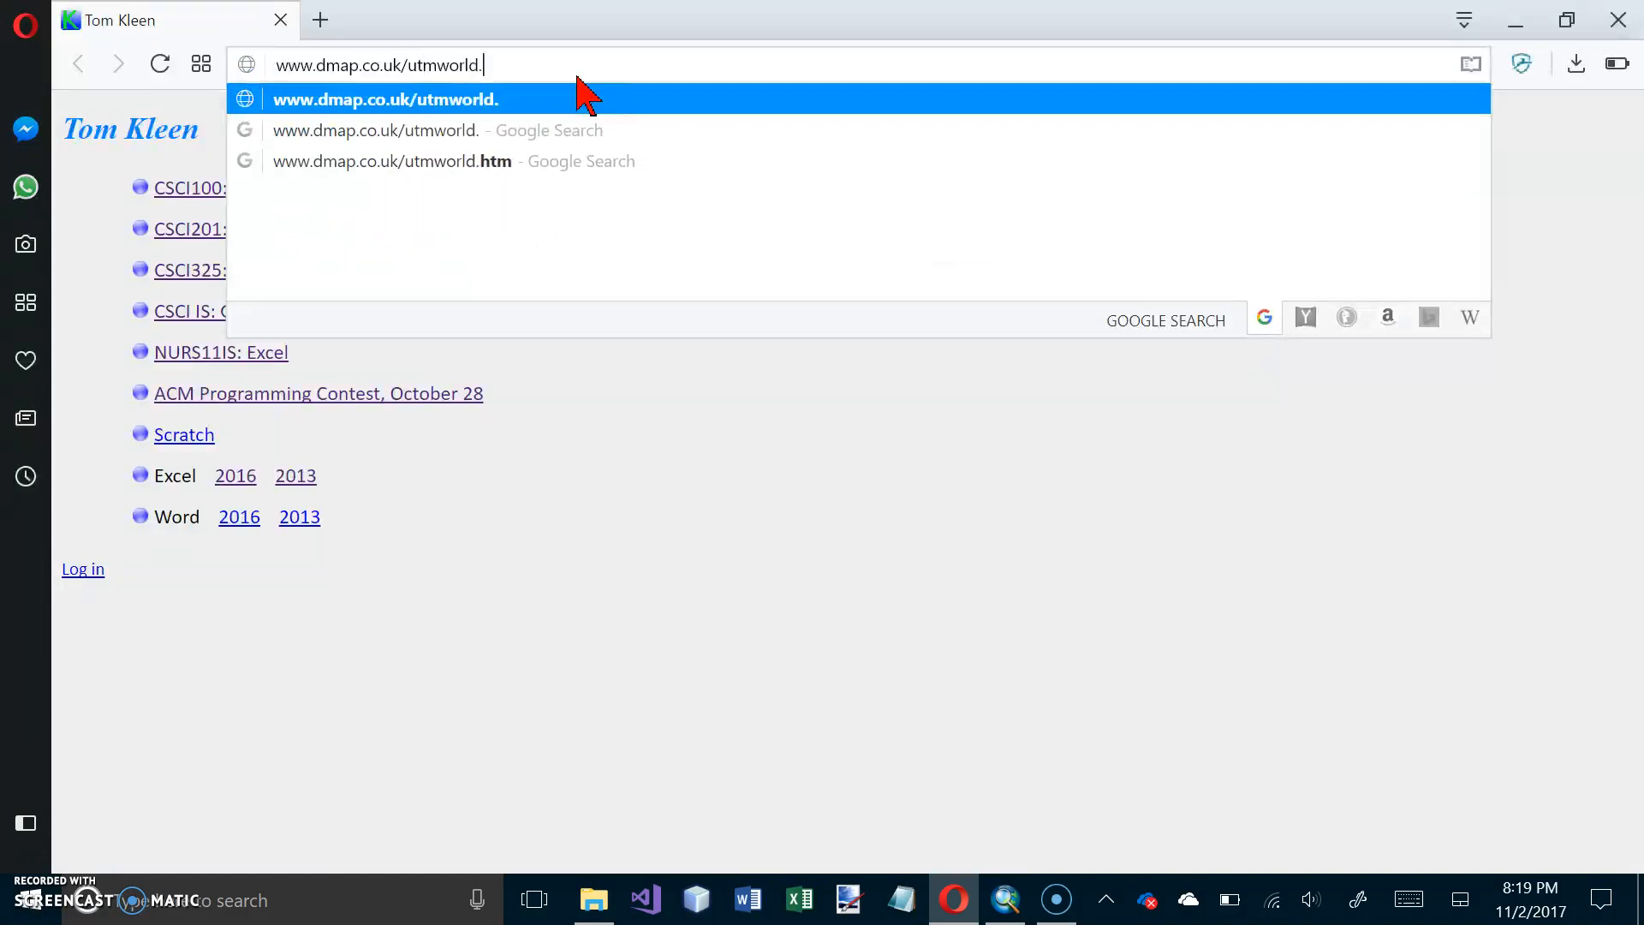
text(m)
key(Return)
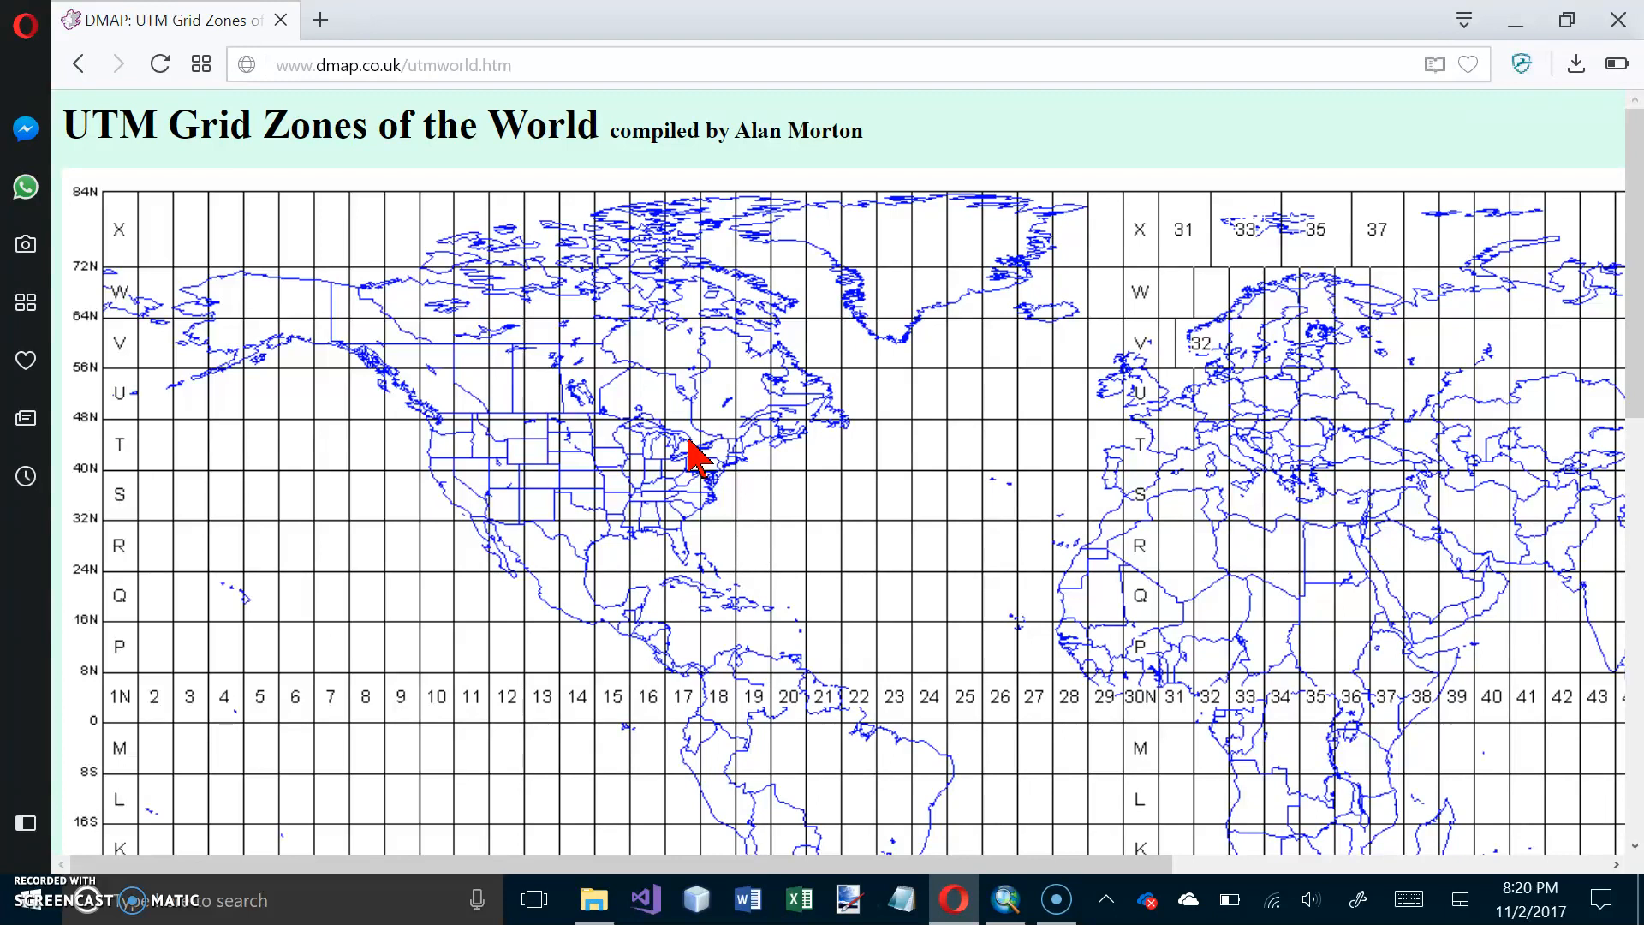
Step: Close the browser to return to ArcMap and review the Layers data frame's general units and coordinate system
click(1618, 21)
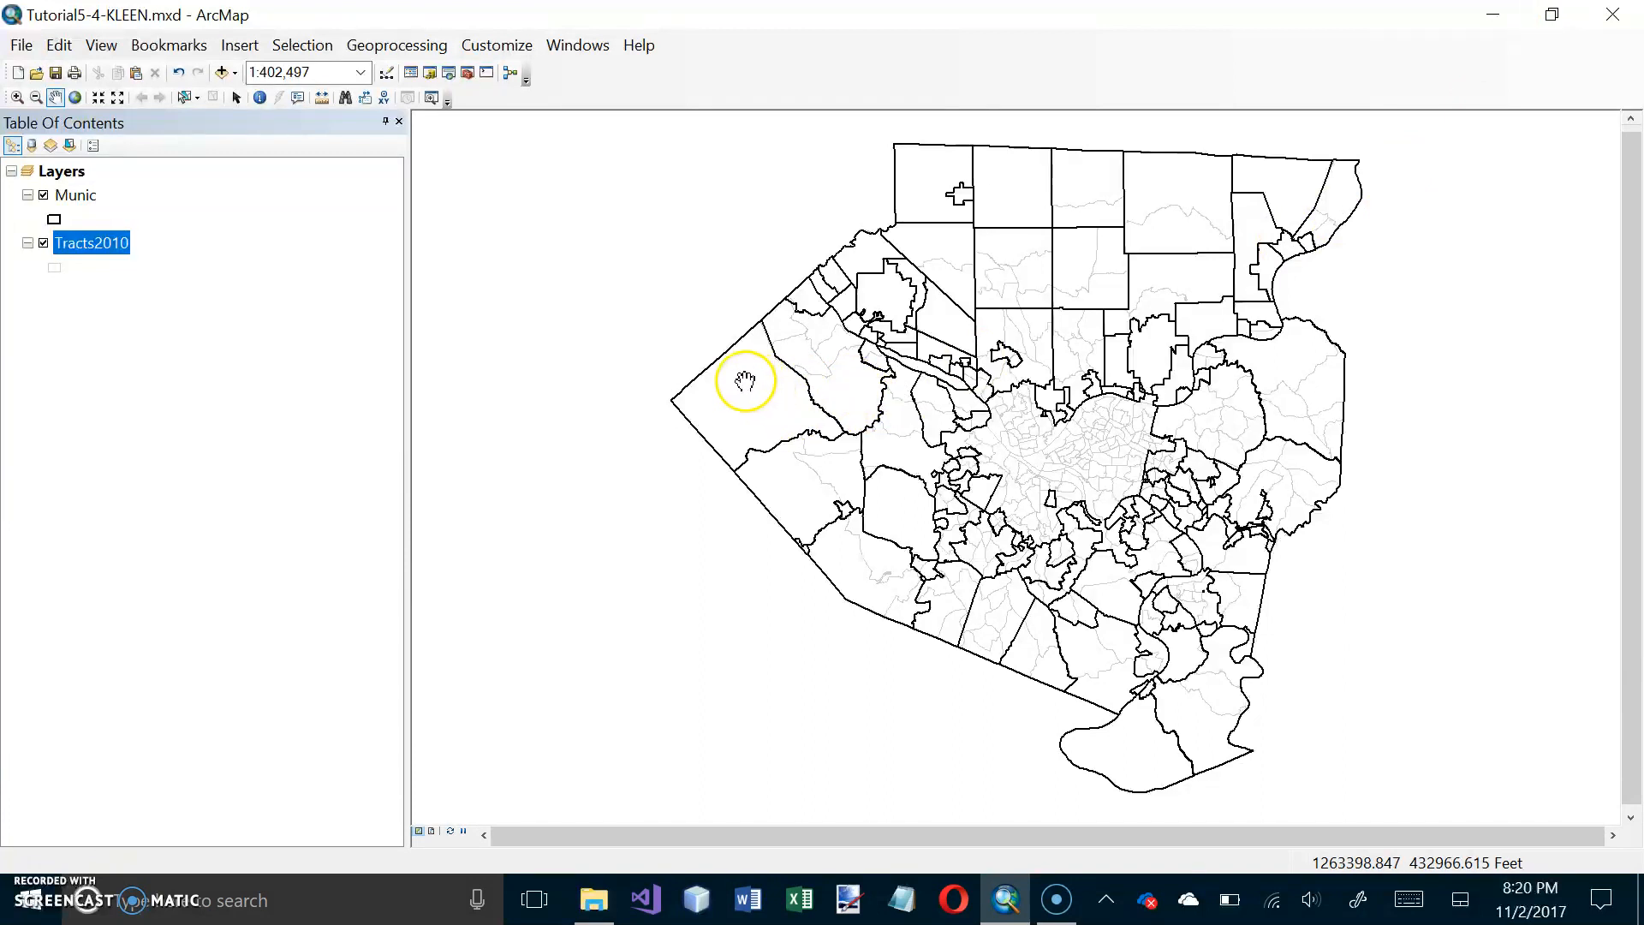
right_click(65, 171)
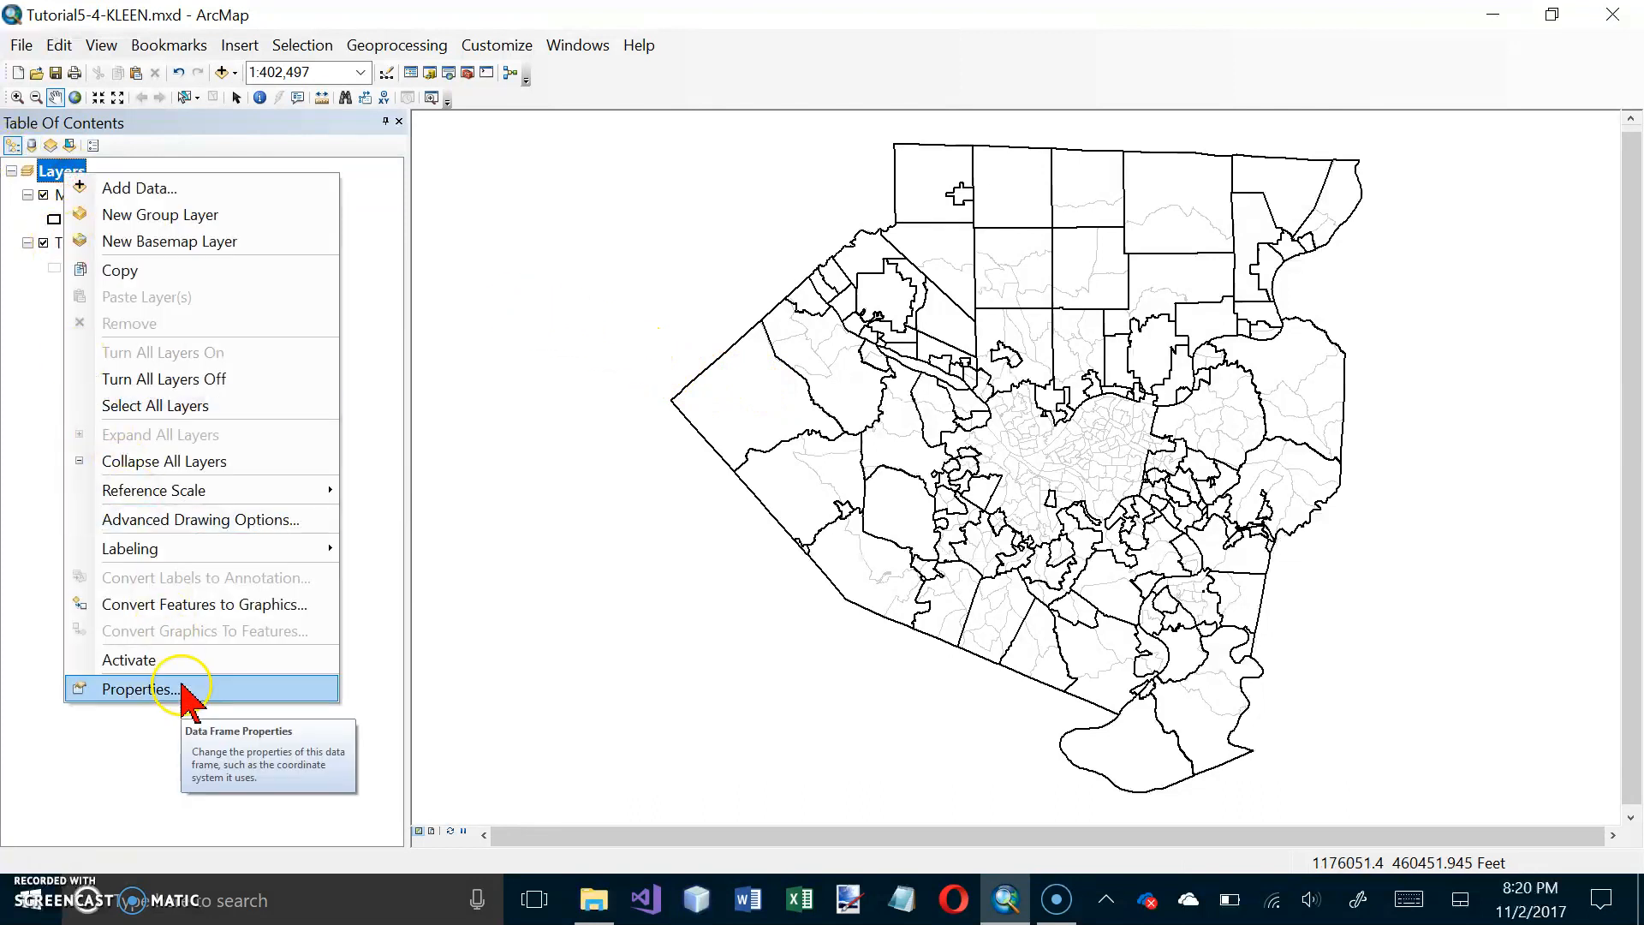
click(187, 692)
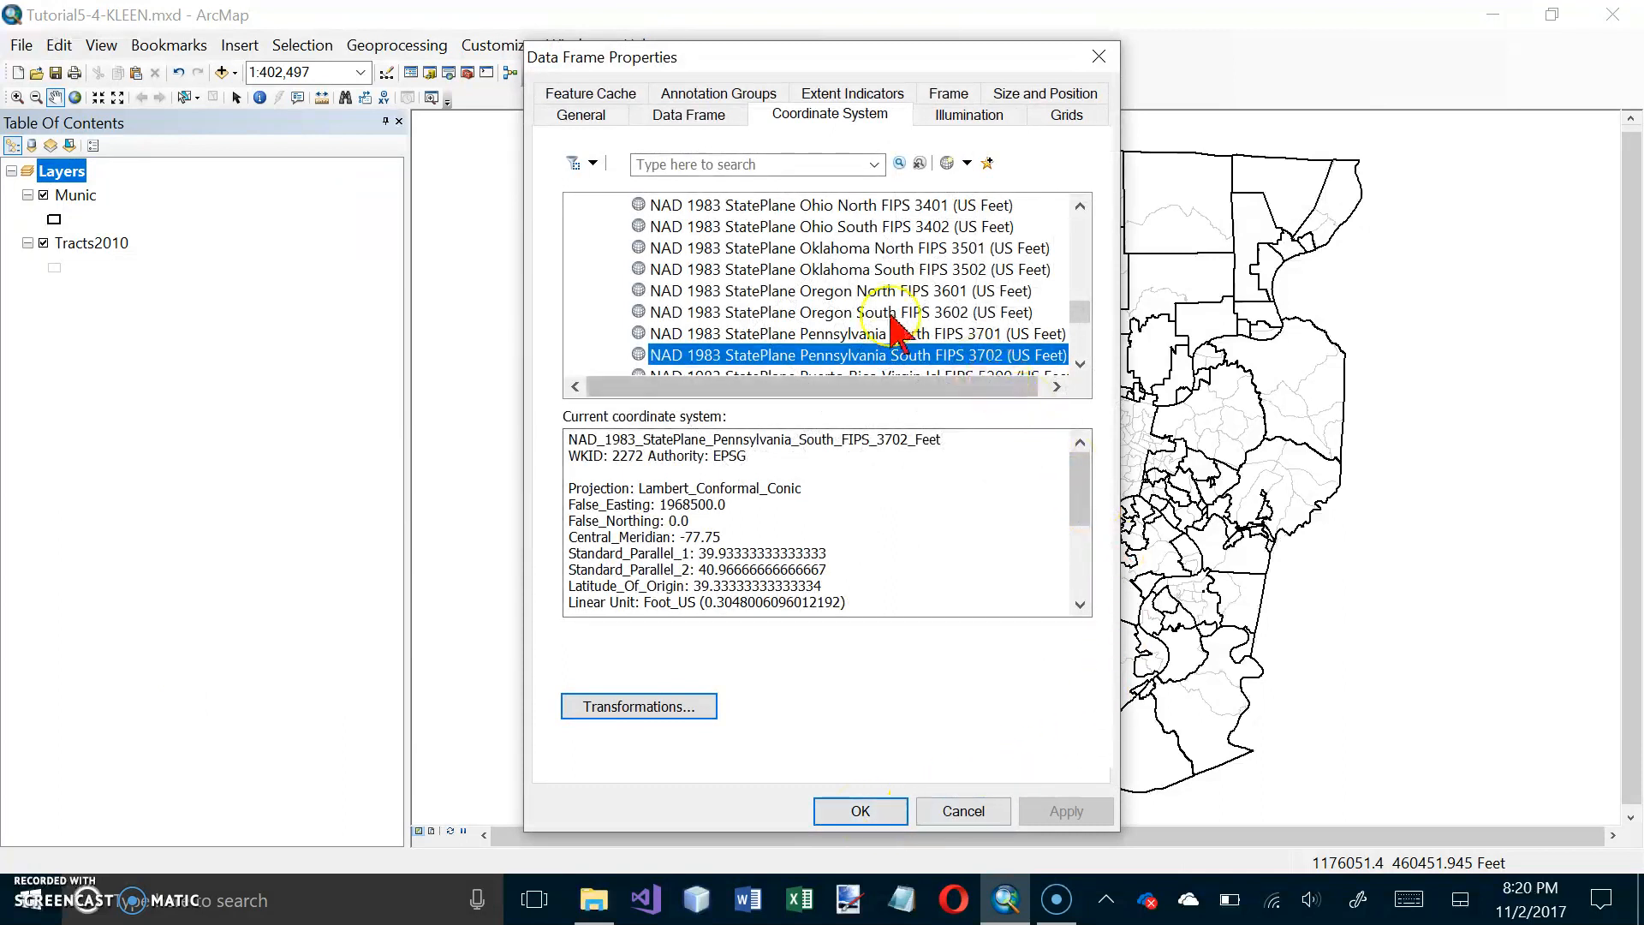
click(591, 118)
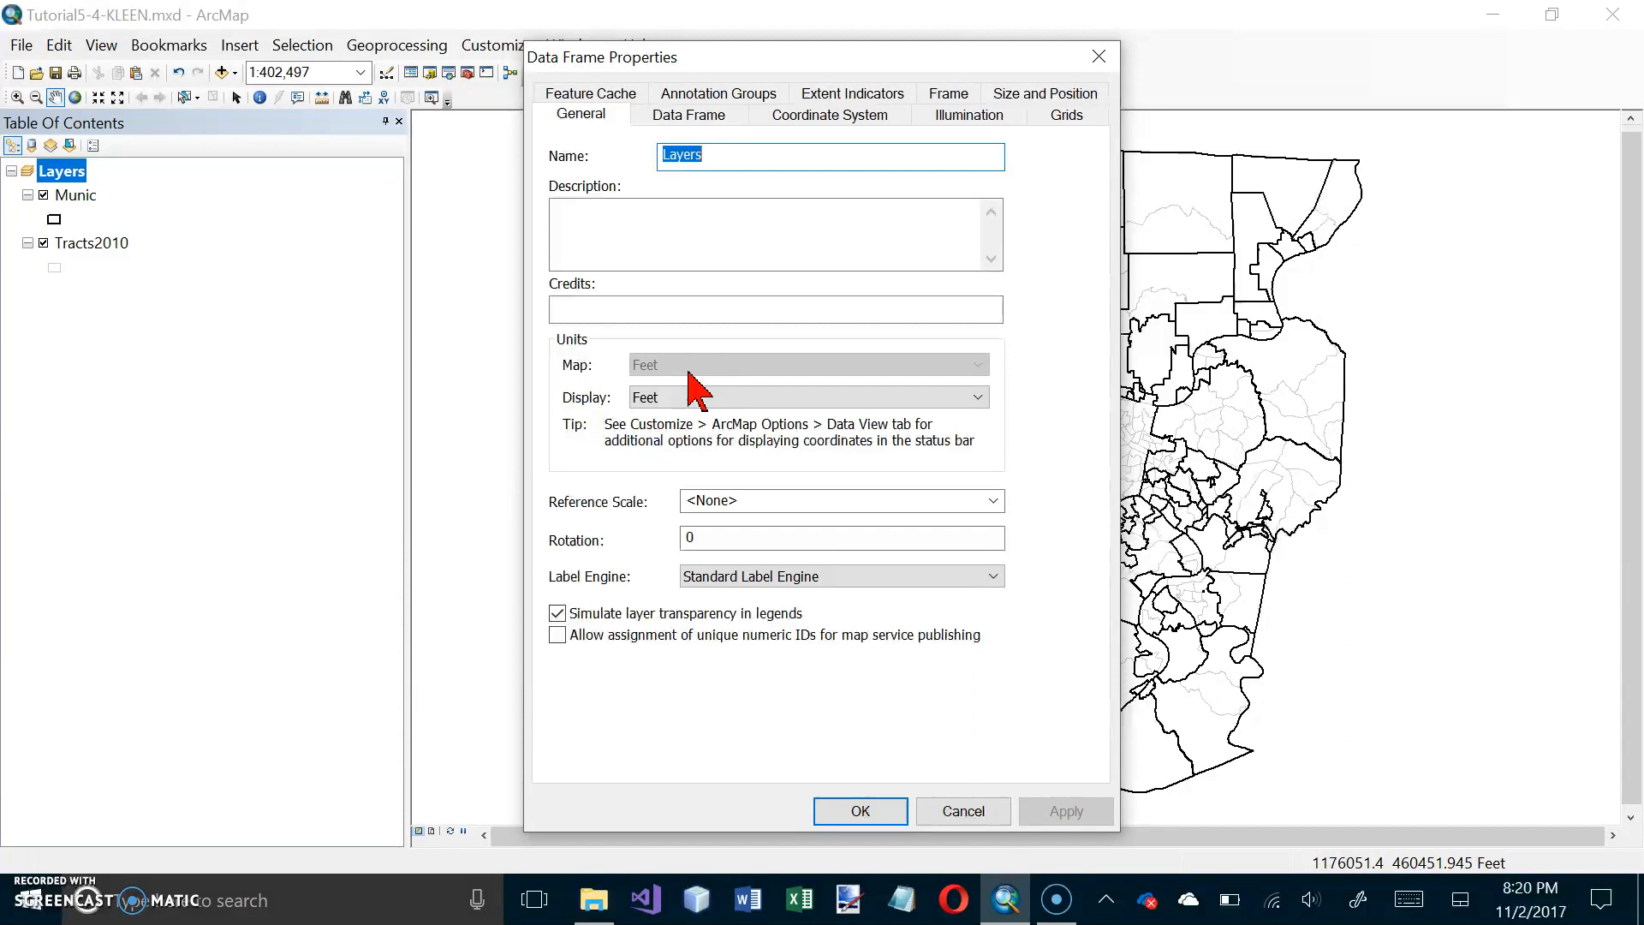
click(804, 118)
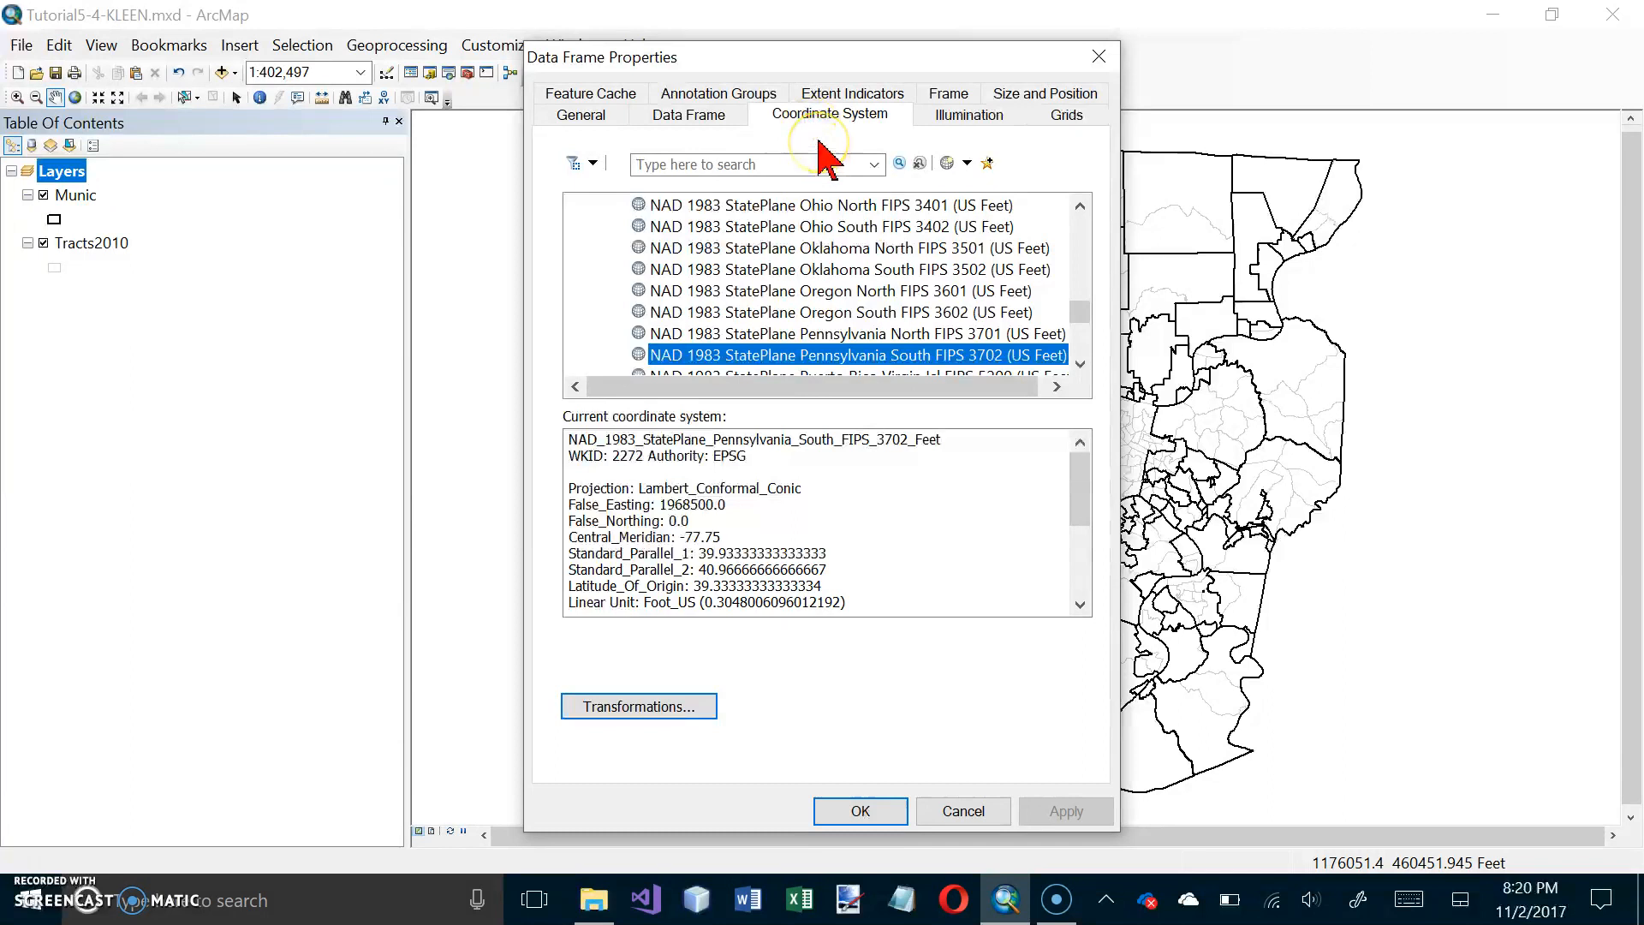
Step: Choose the projected coordinate system NAD 1983 UTM Zone 17N for the Layers data frame
drag(1081, 312, 1081, 232)
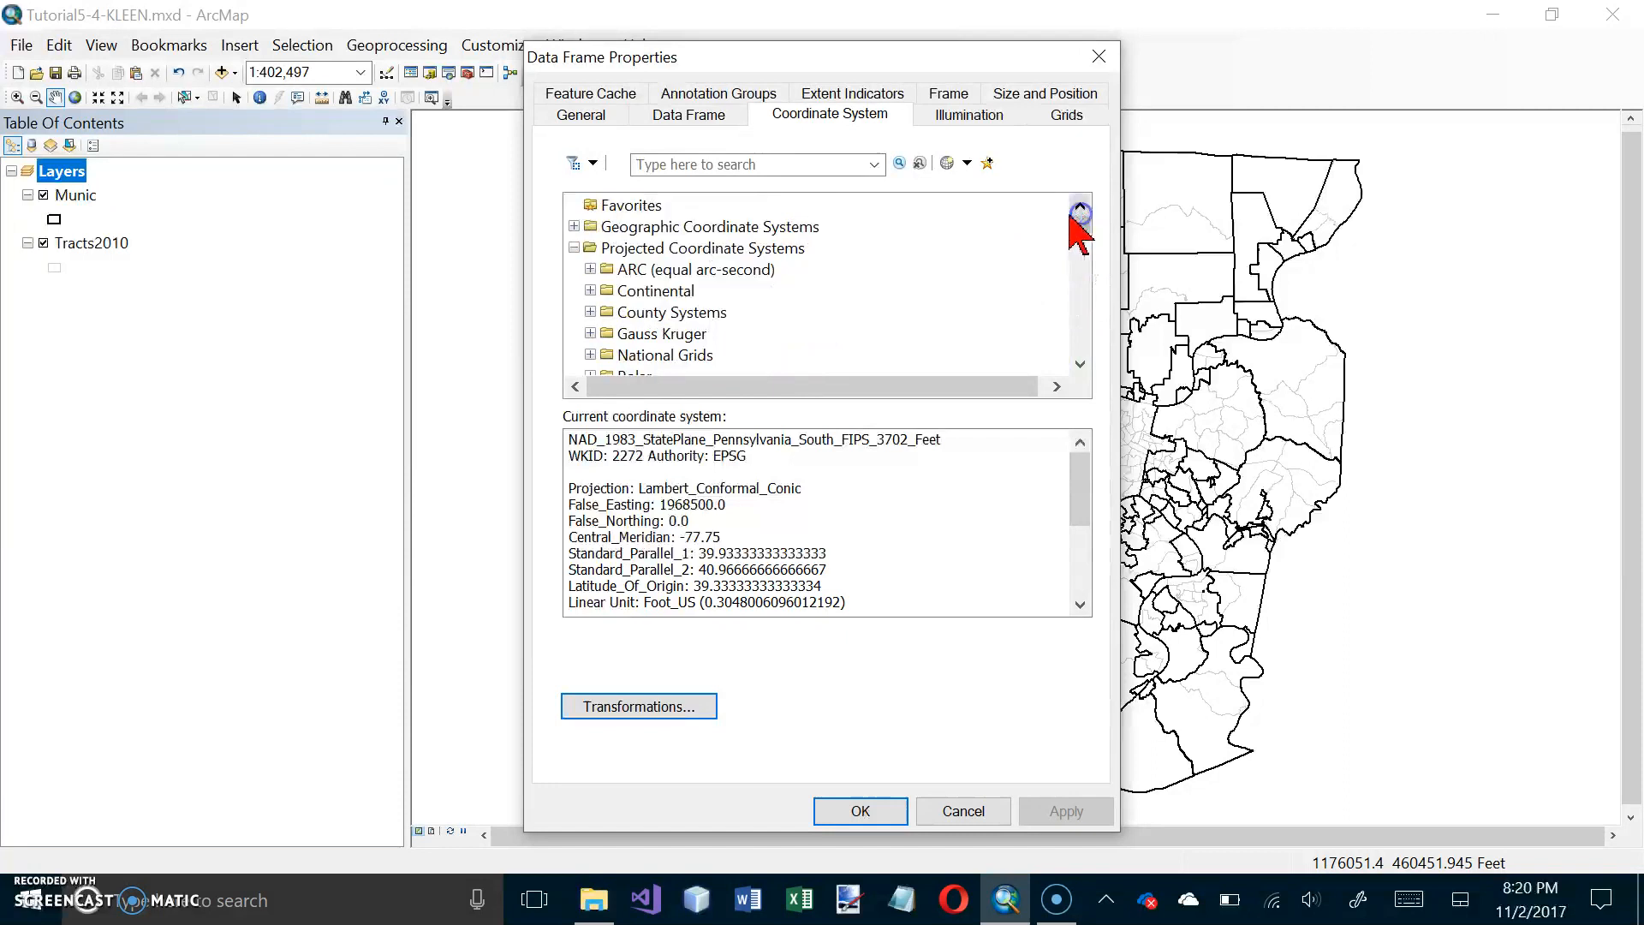
click(573, 248)
click(574, 248)
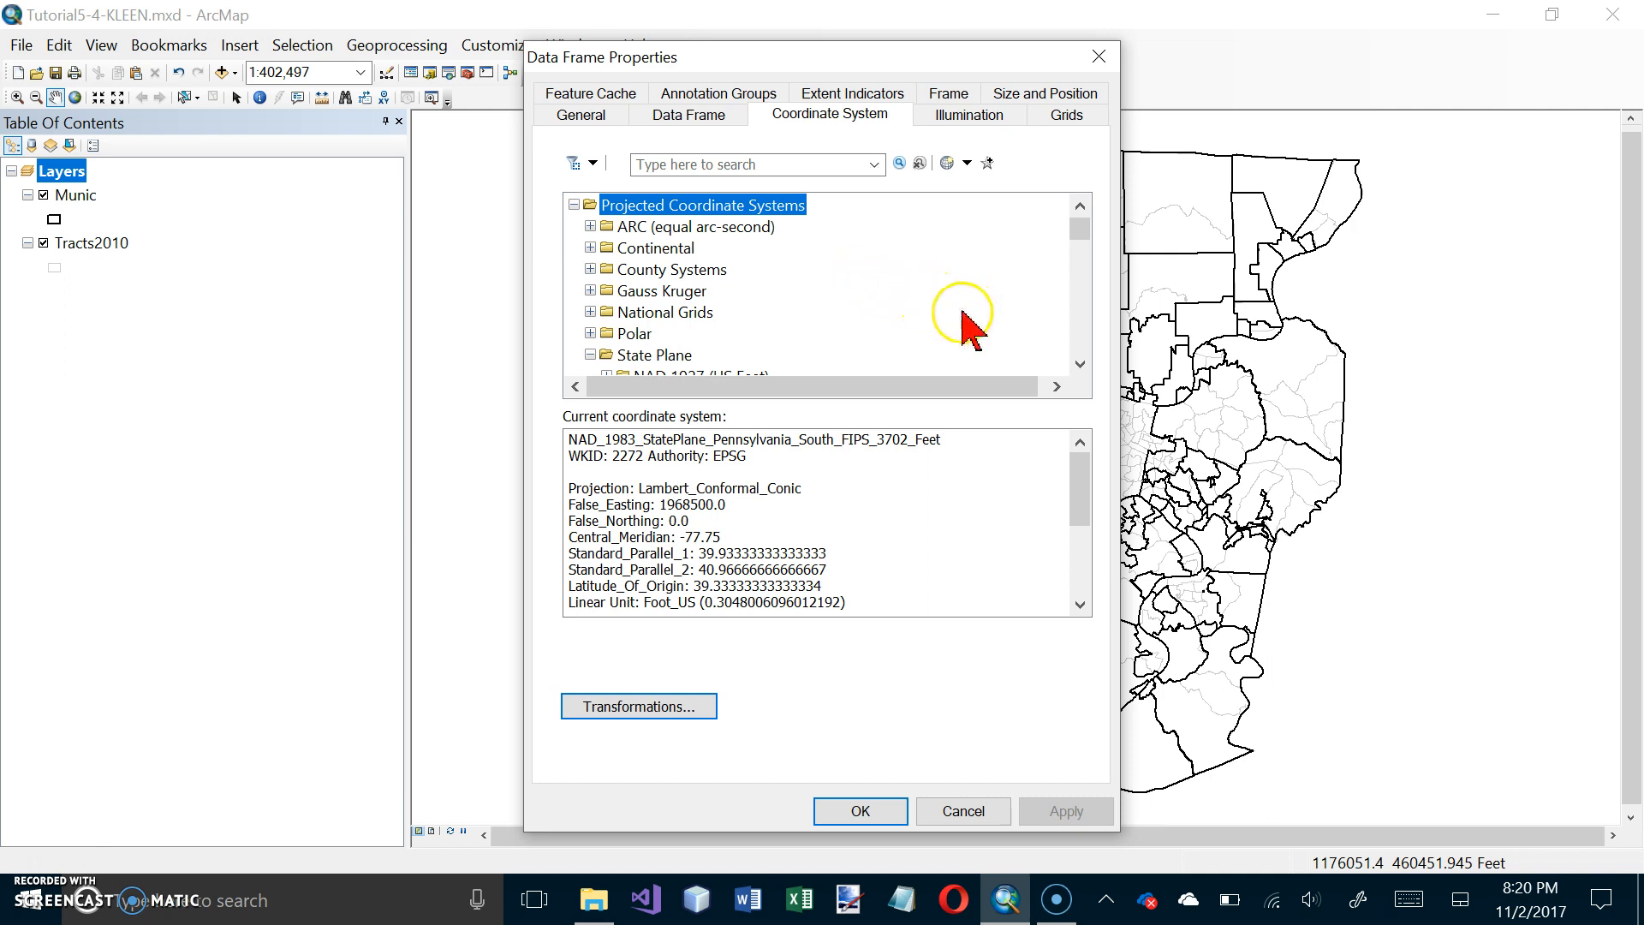
click(591, 355)
scroll(715, 342, down, 1)
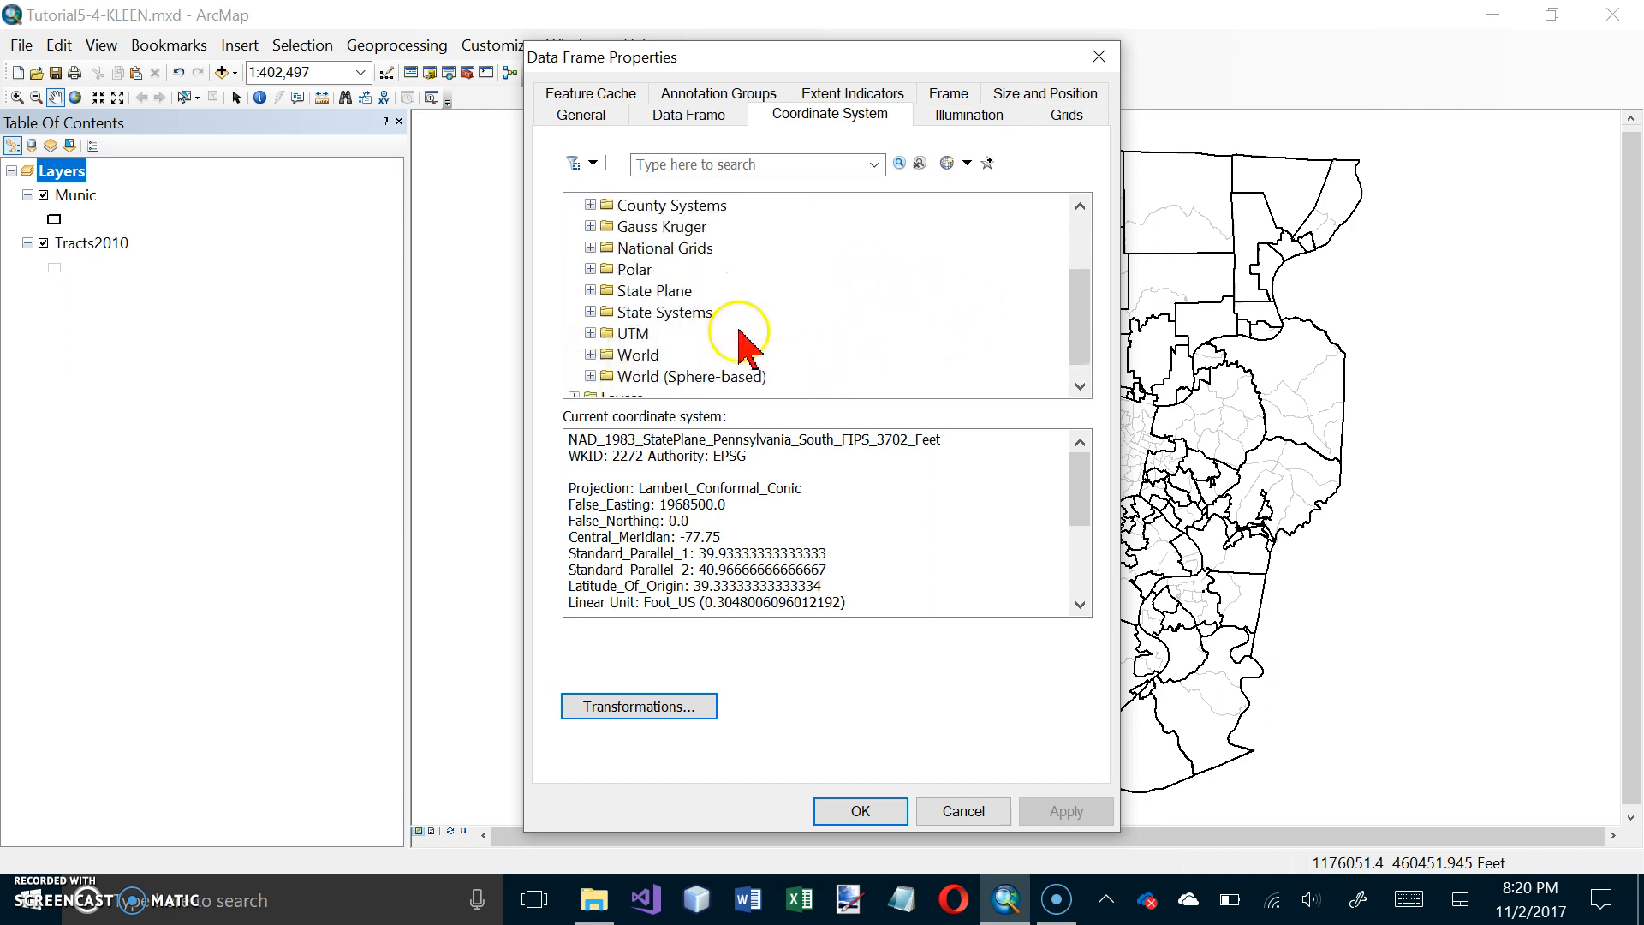
click(591, 334)
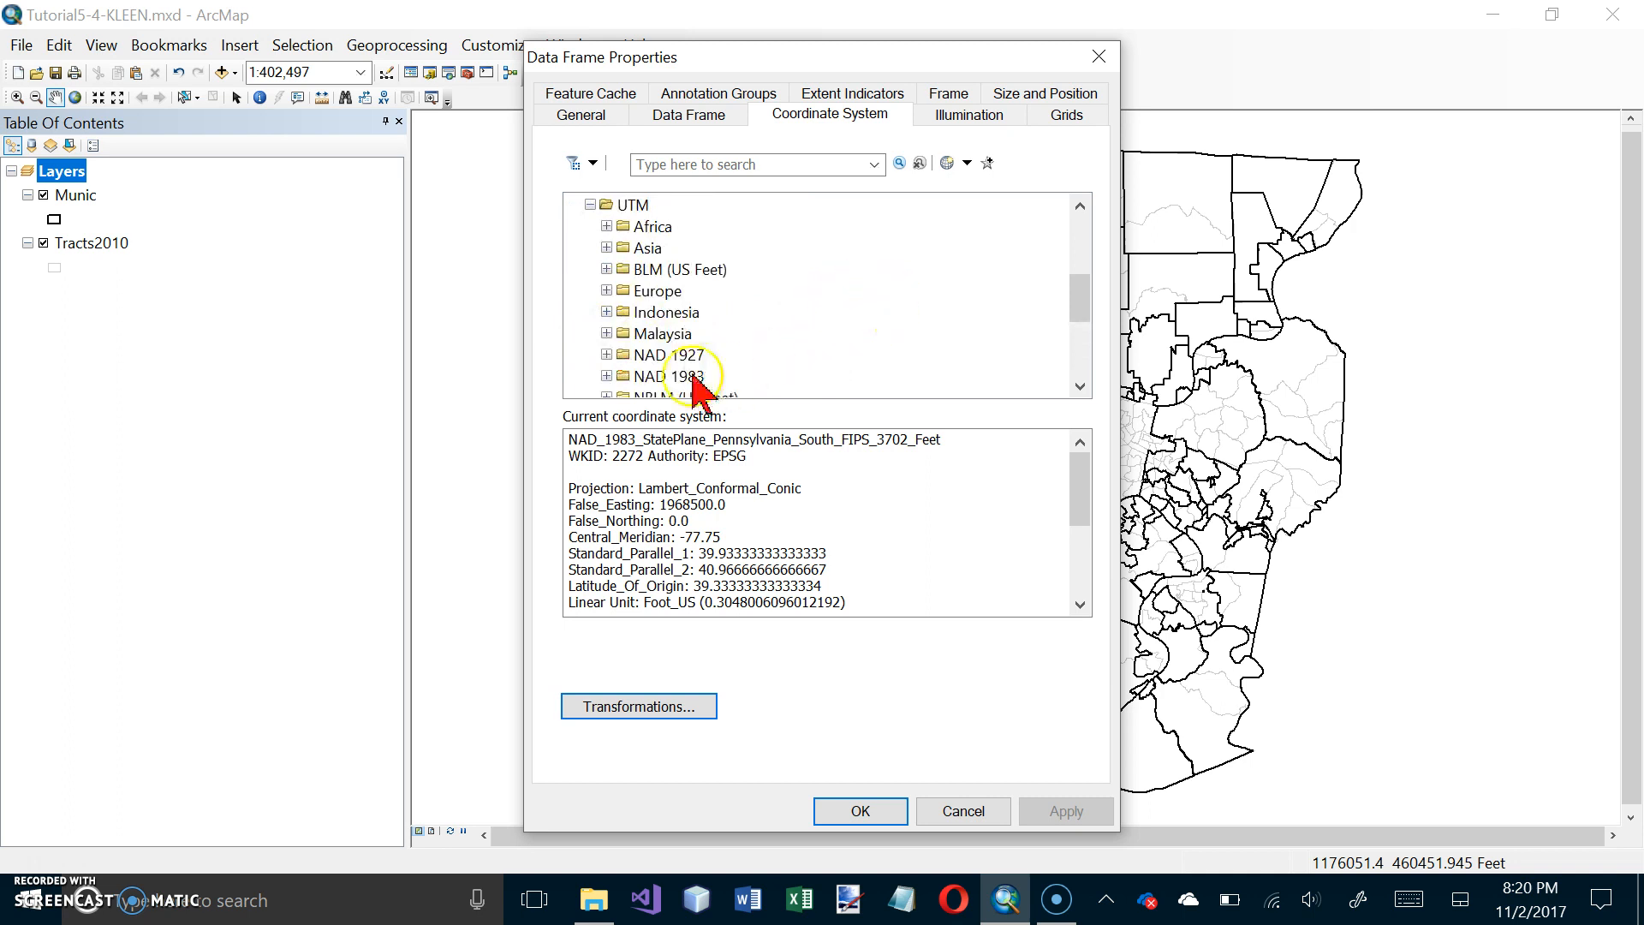
click(606, 376)
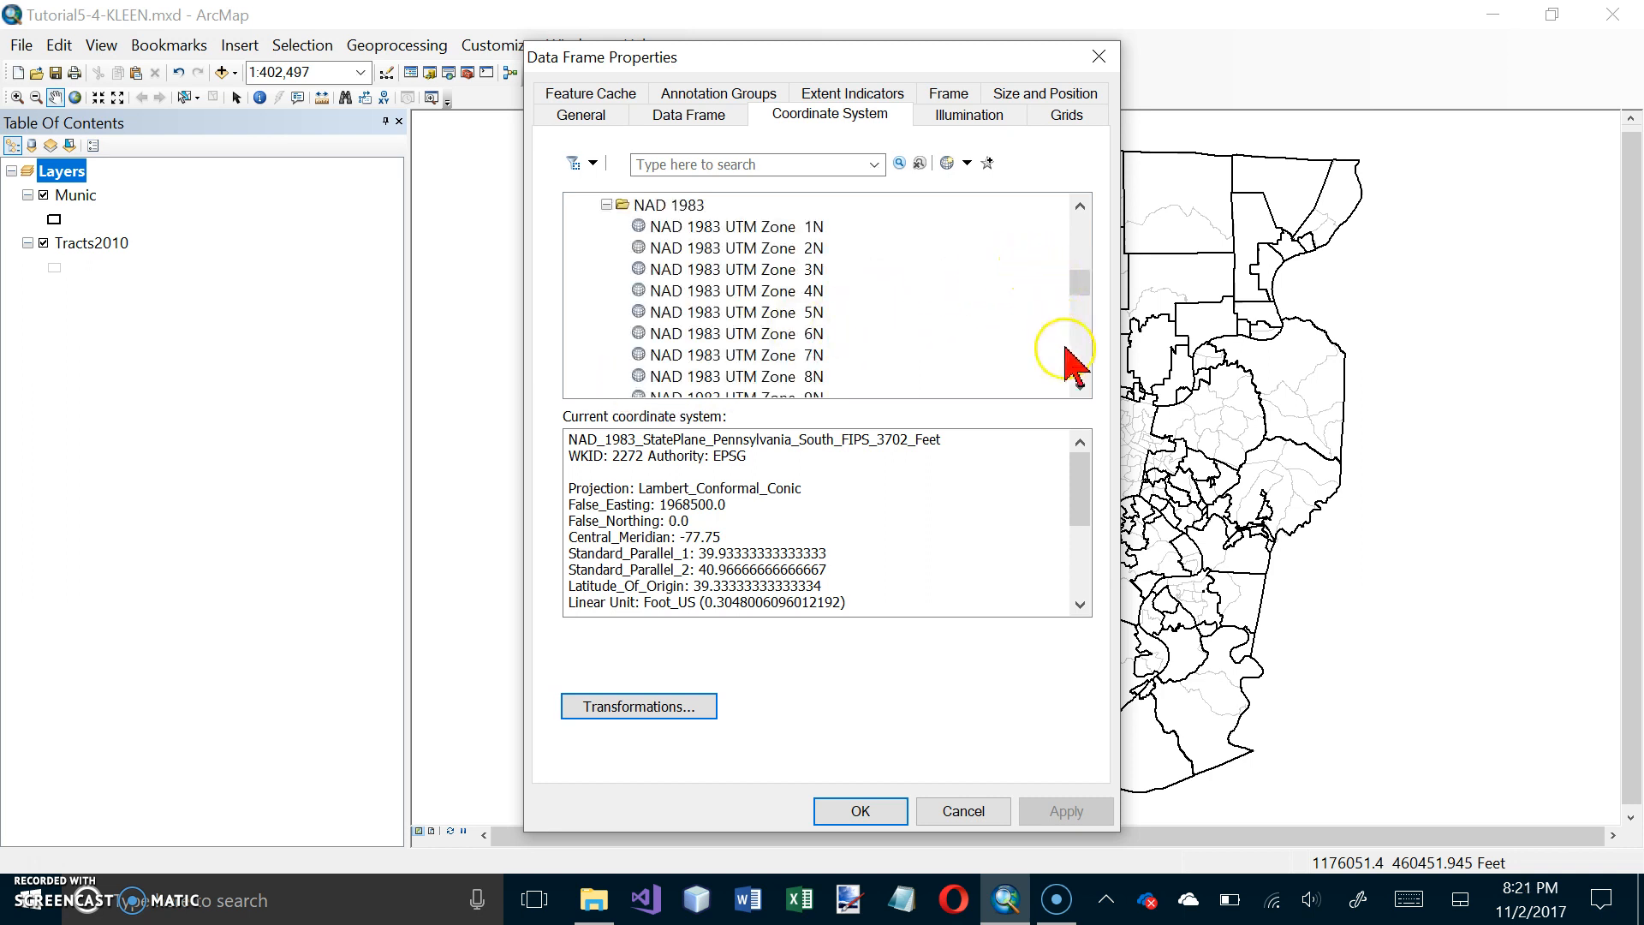
click(1018, 368)
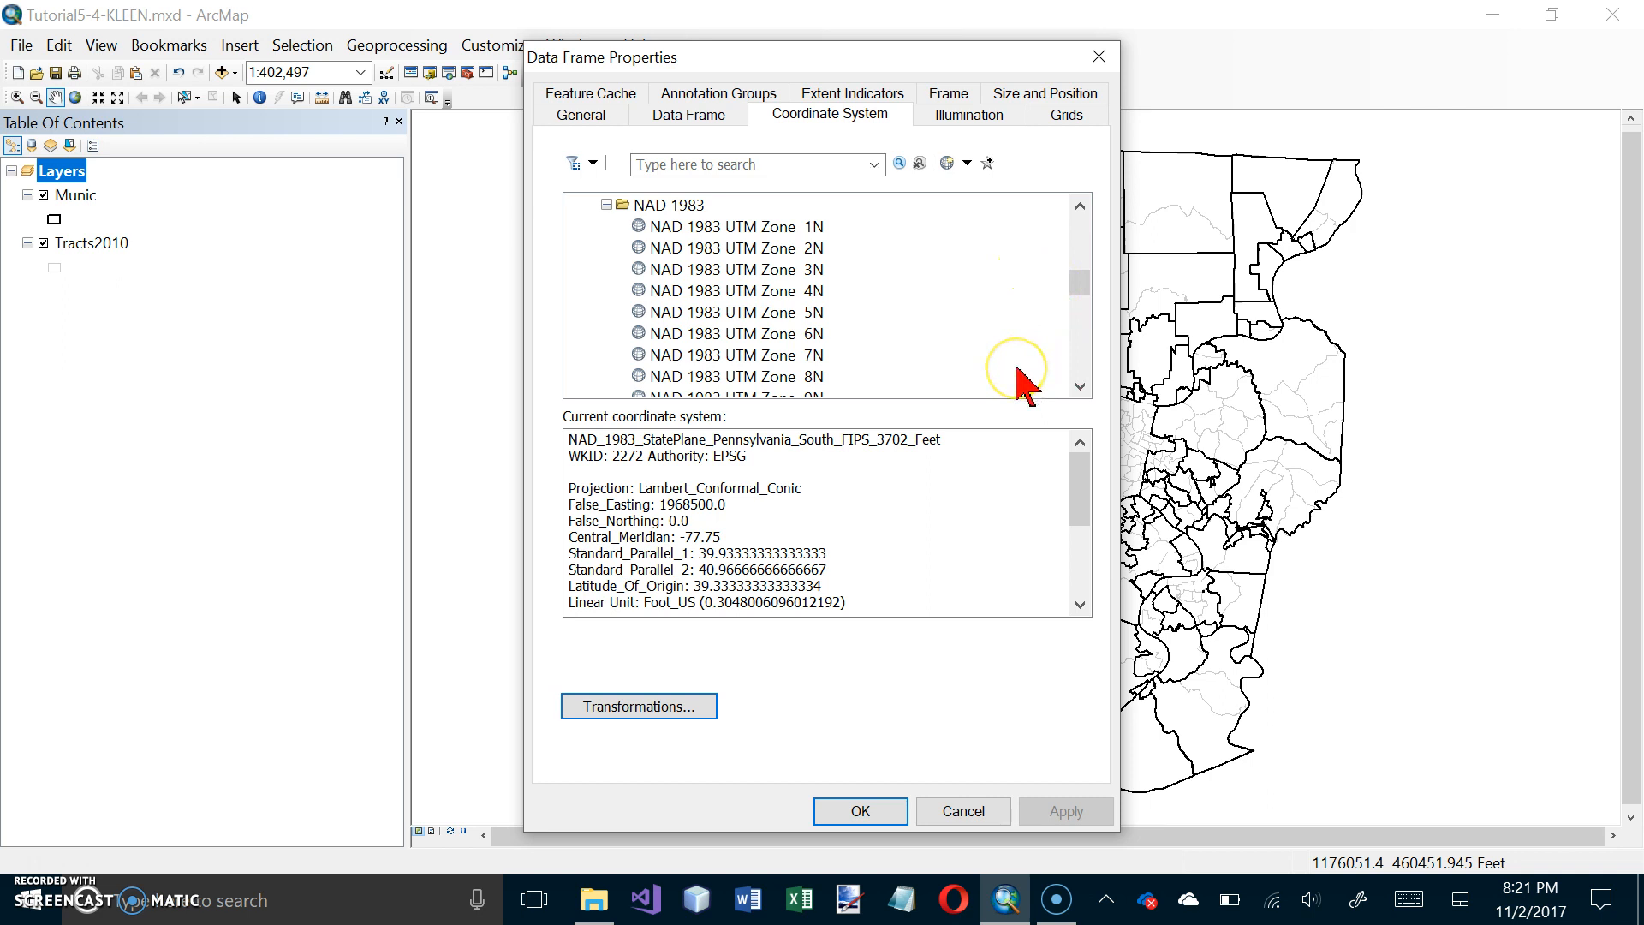
click(1081, 363)
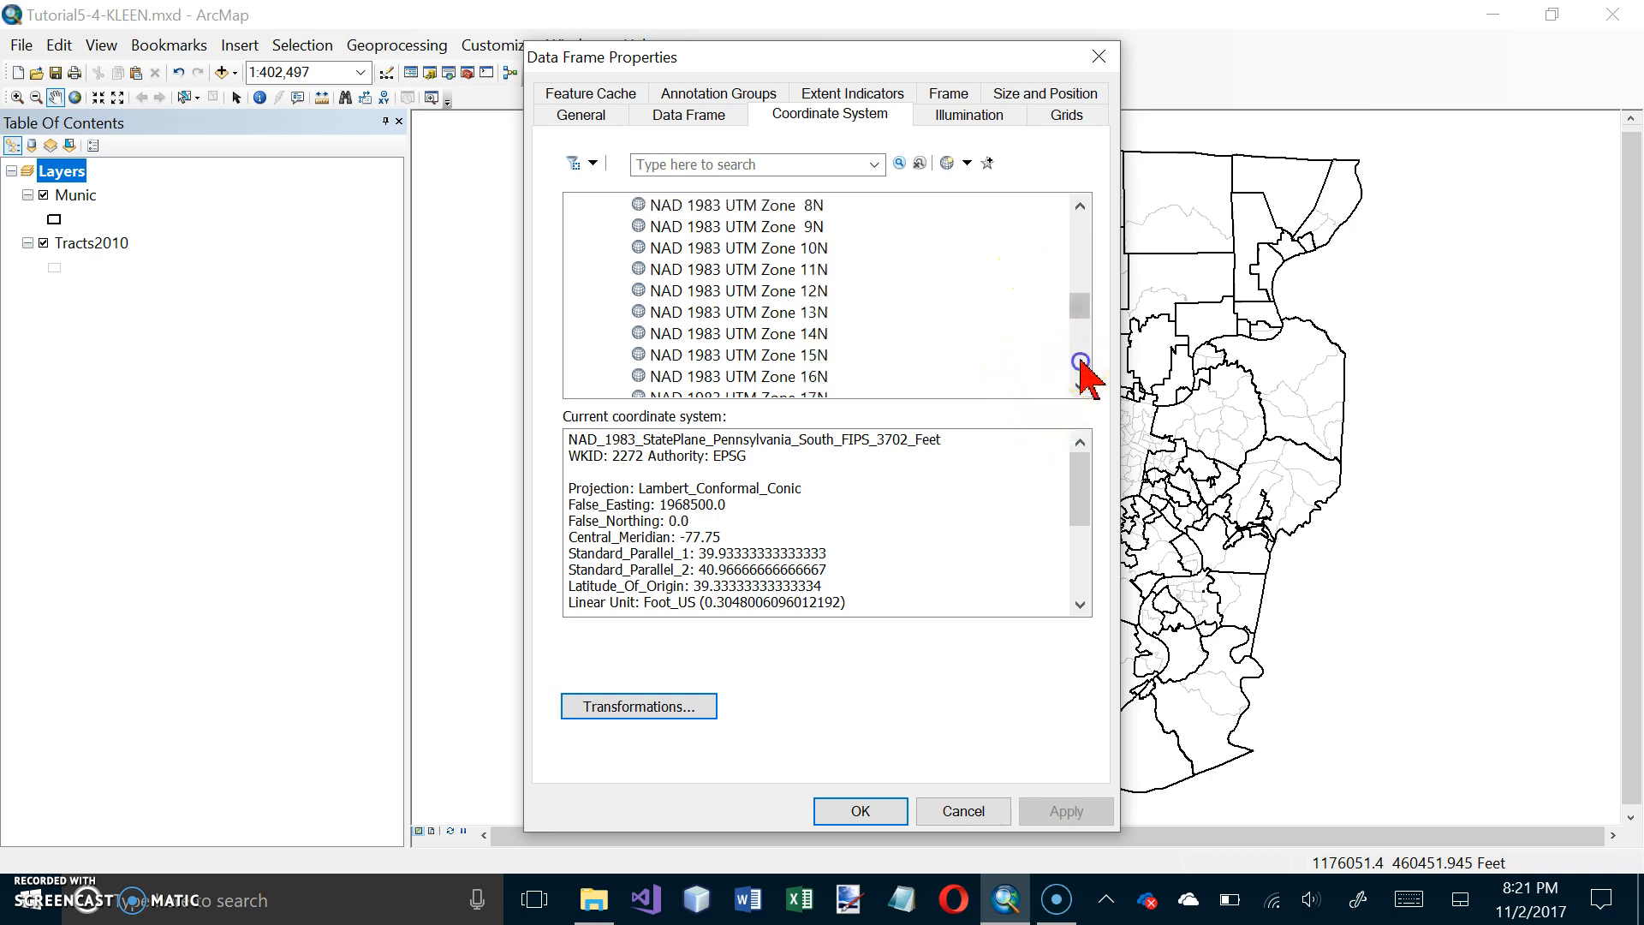
click(1080, 386)
click(1080, 386)
click(809, 355)
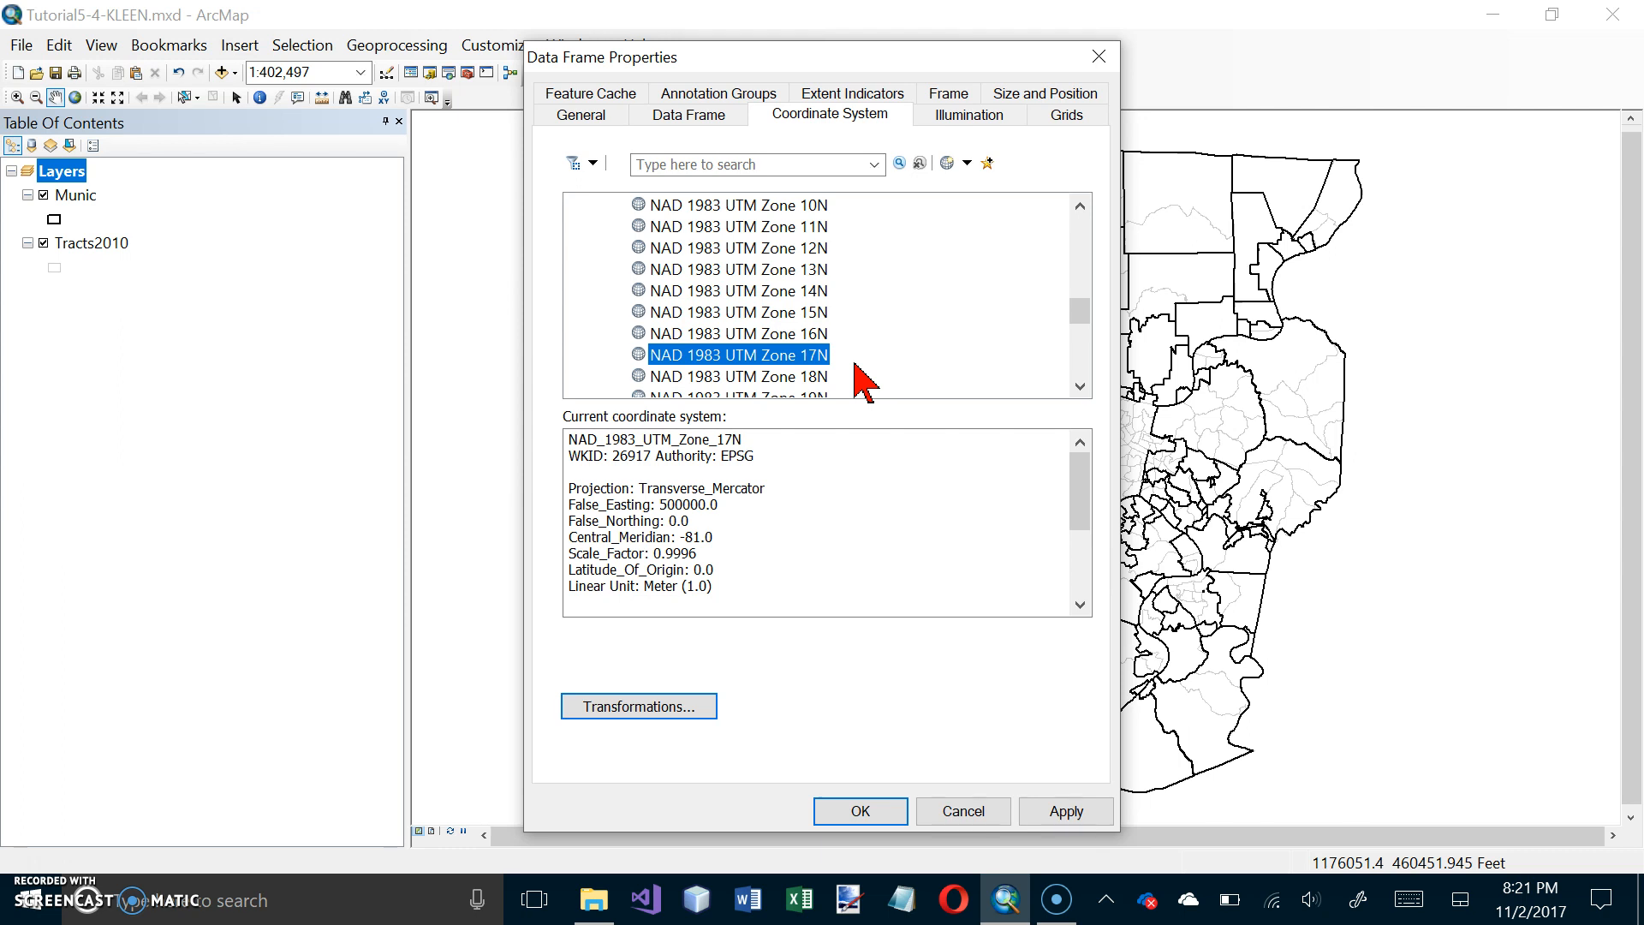
Step: Set the data frame's display units to Meters and apply the data frame properties
click(583, 115)
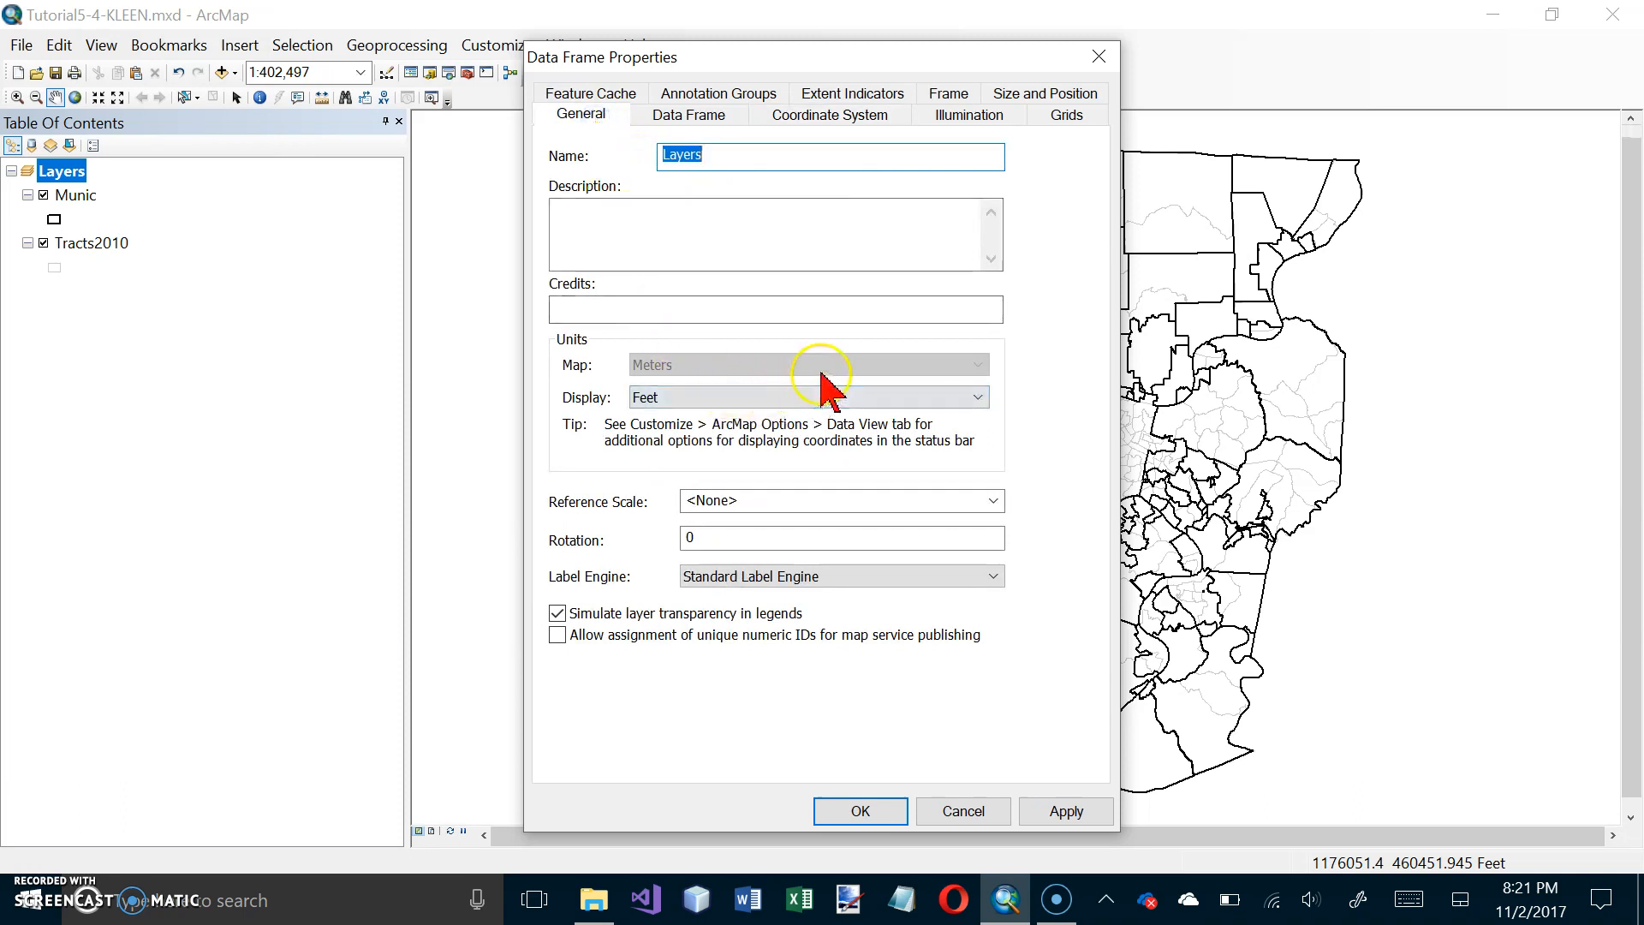
click(977, 397)
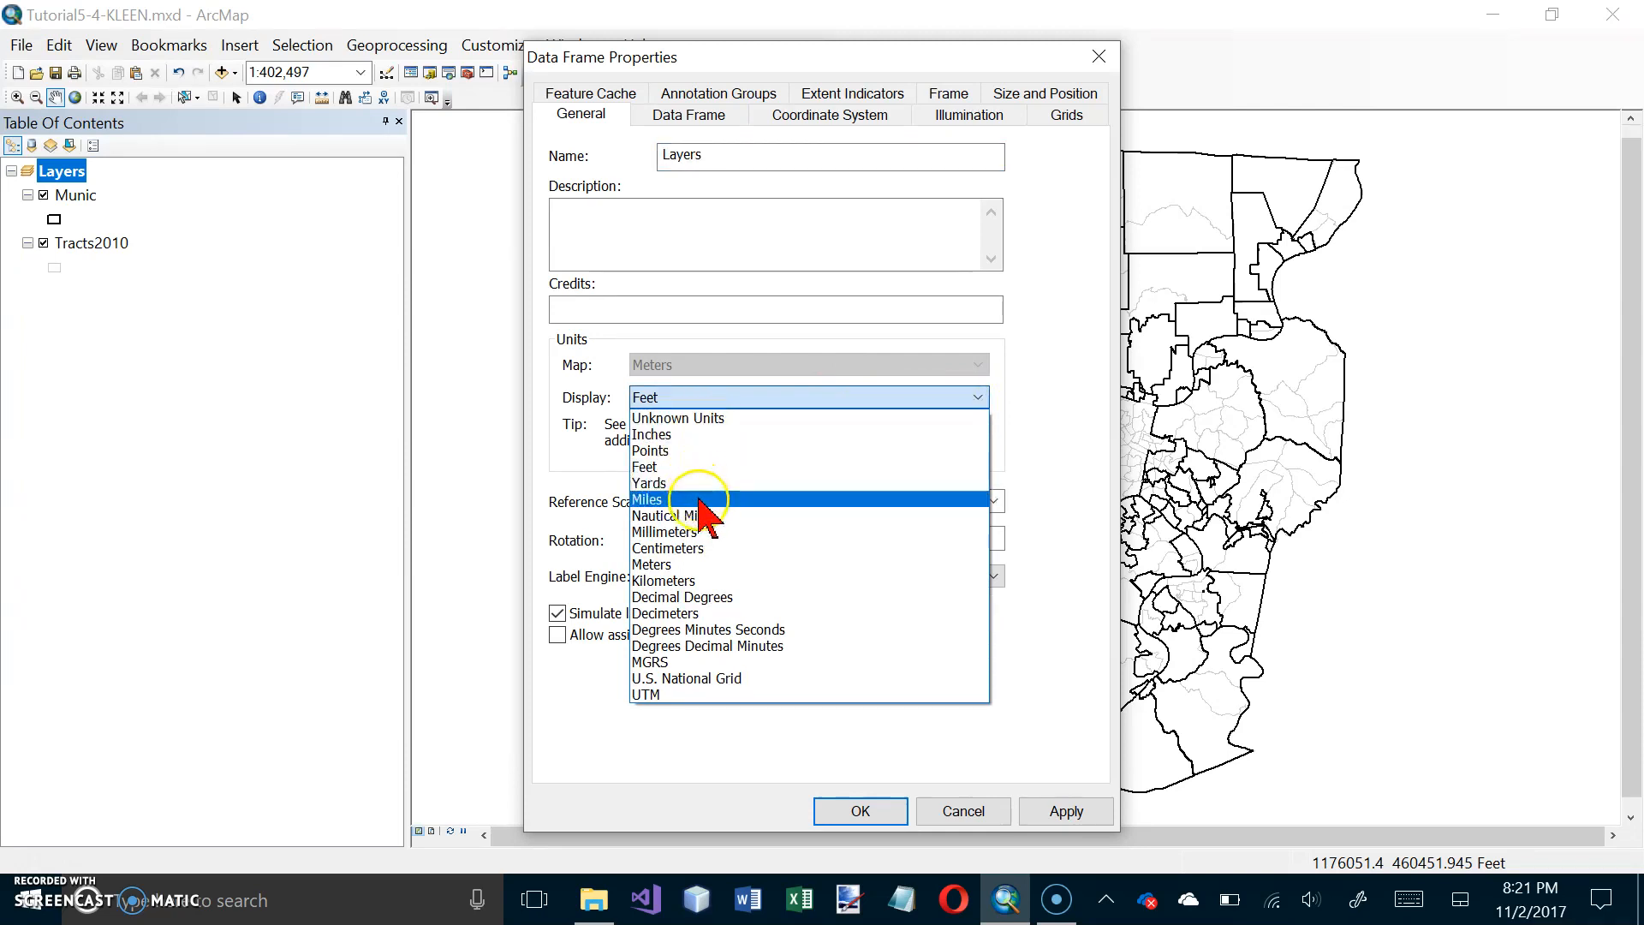
click(691, 568)
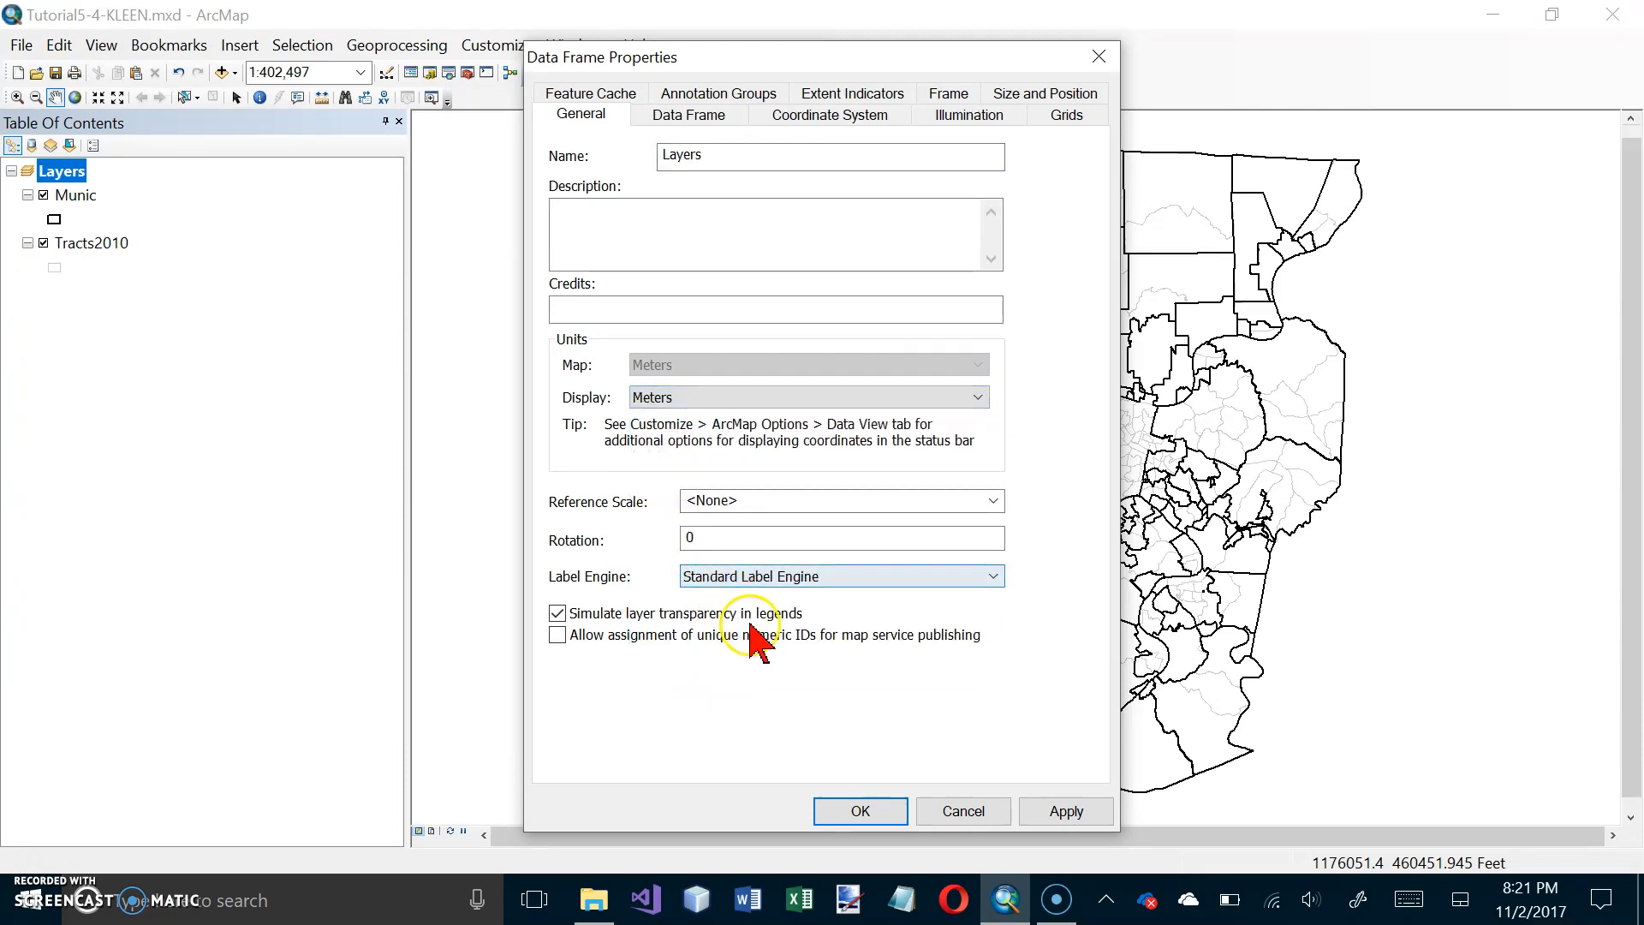
click(847, 812)
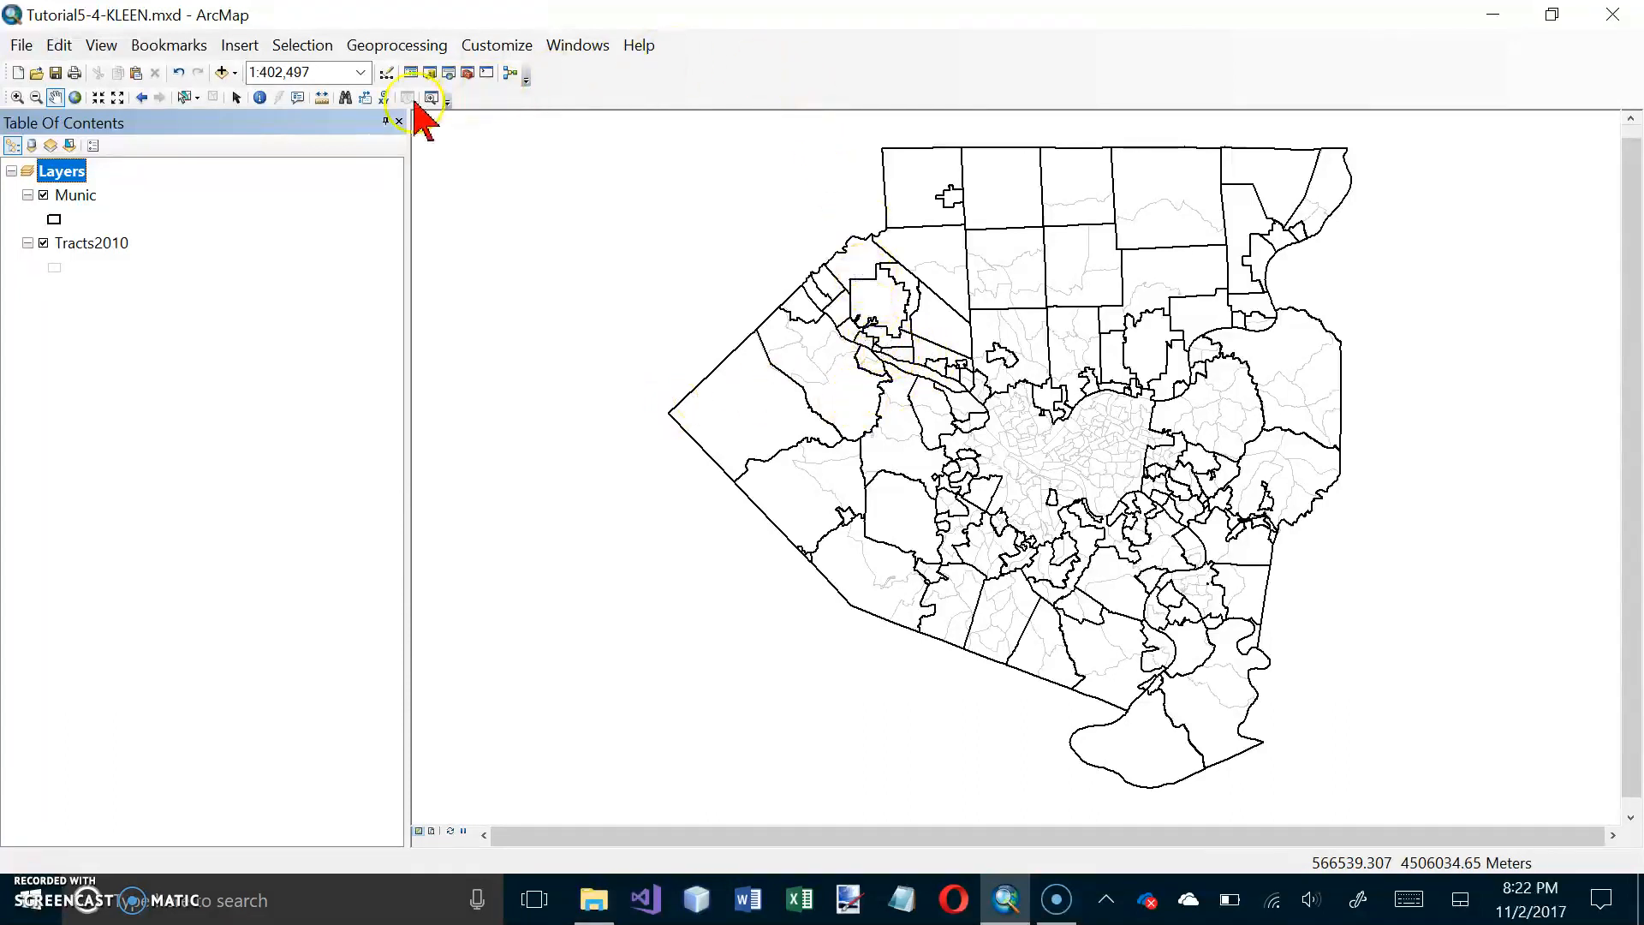
Step: Open the Catalog and expand the DataFiles folder under the C:\EsriPress\GIST1\Data connection
click(431, 74)
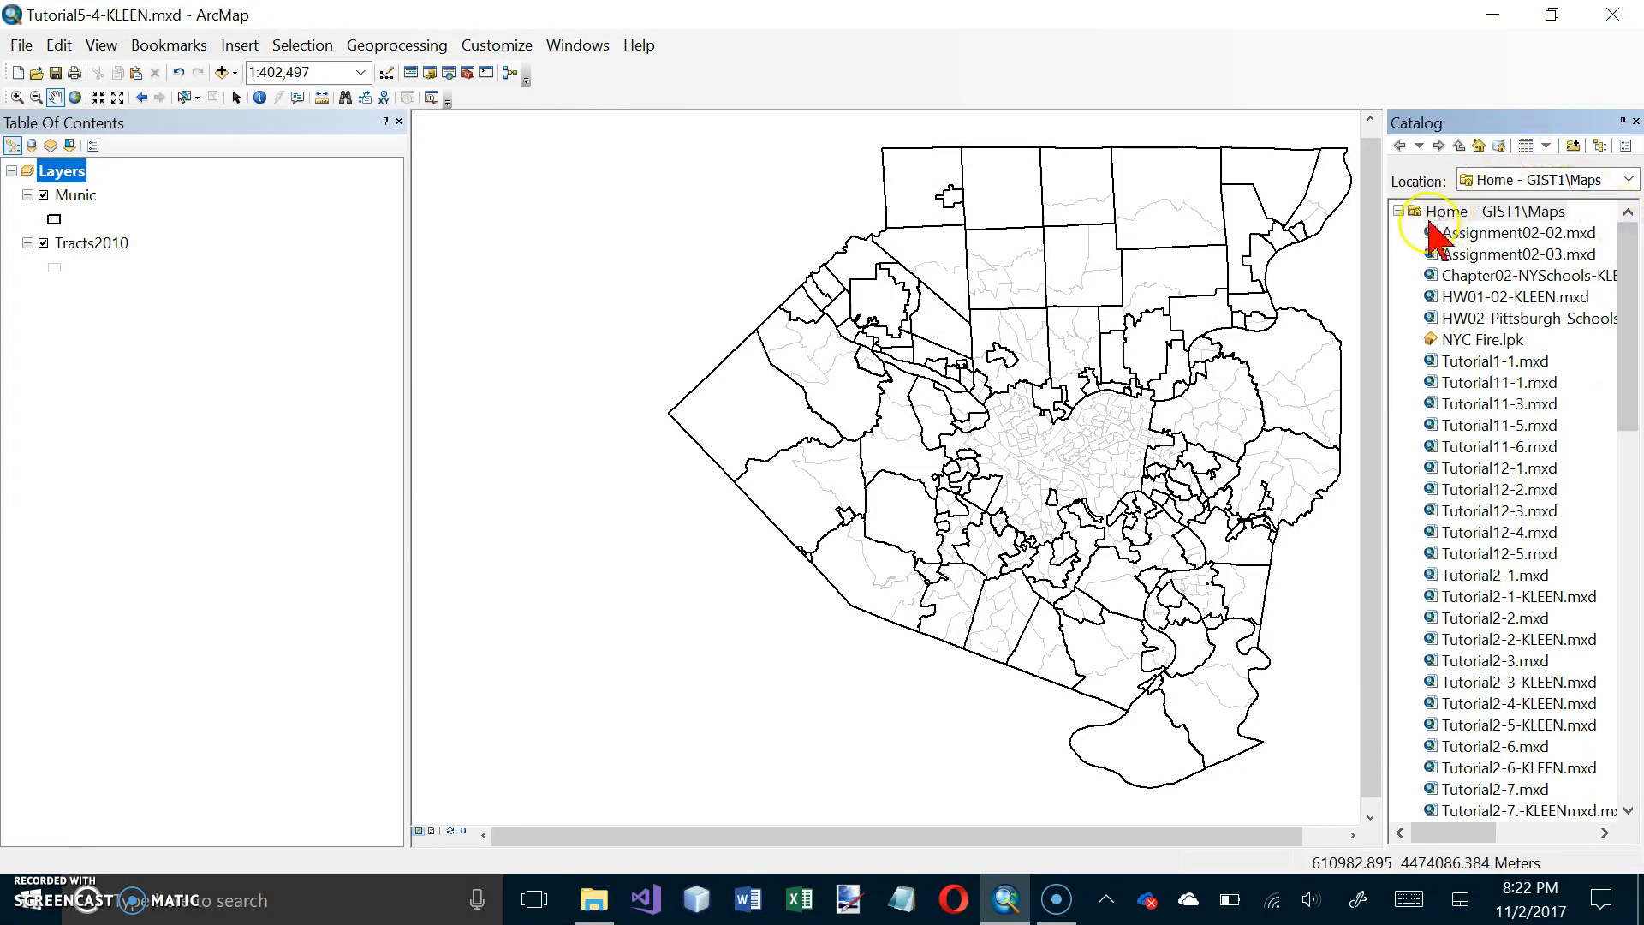
click(1399, 212)
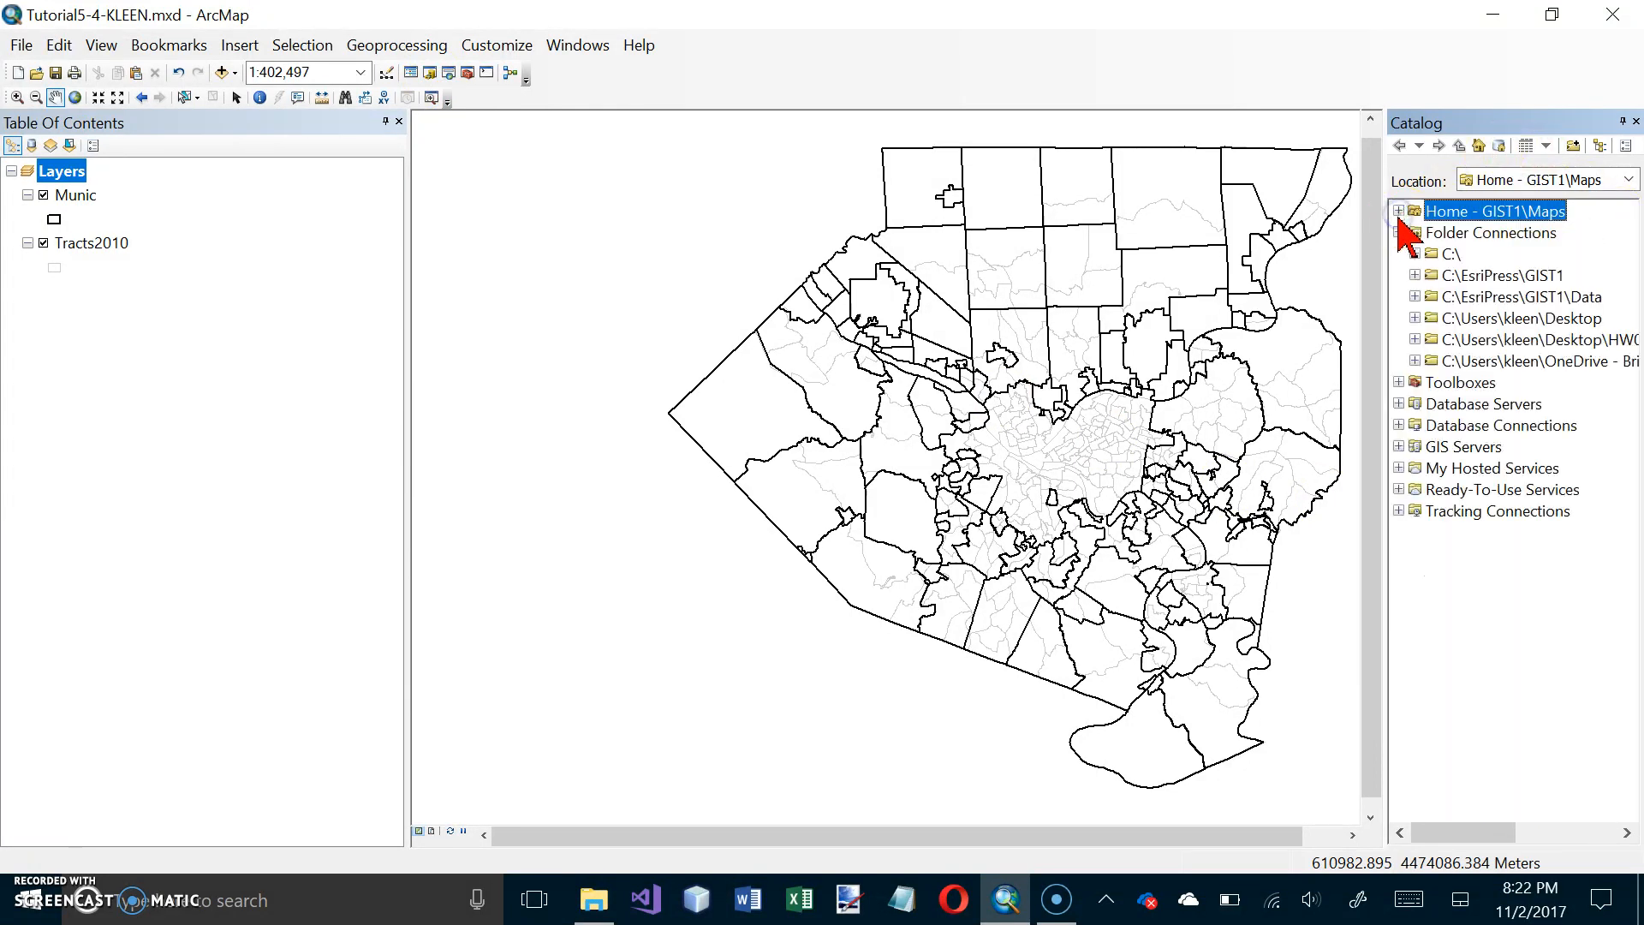
double_click(1494, 300)
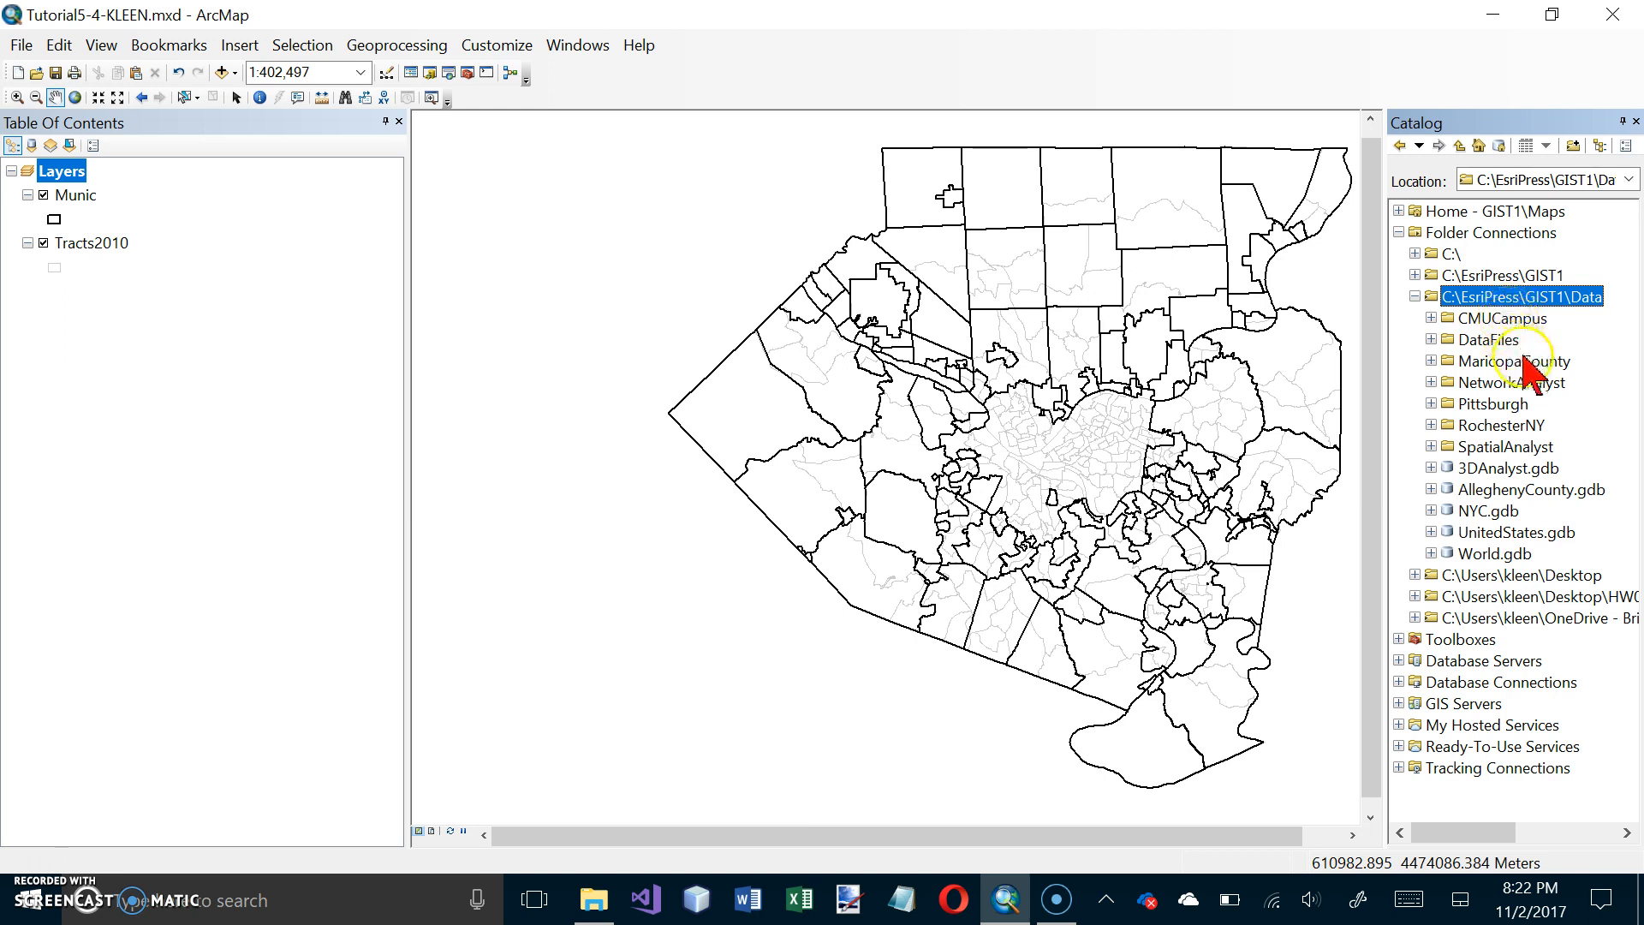
click(1431, 340)
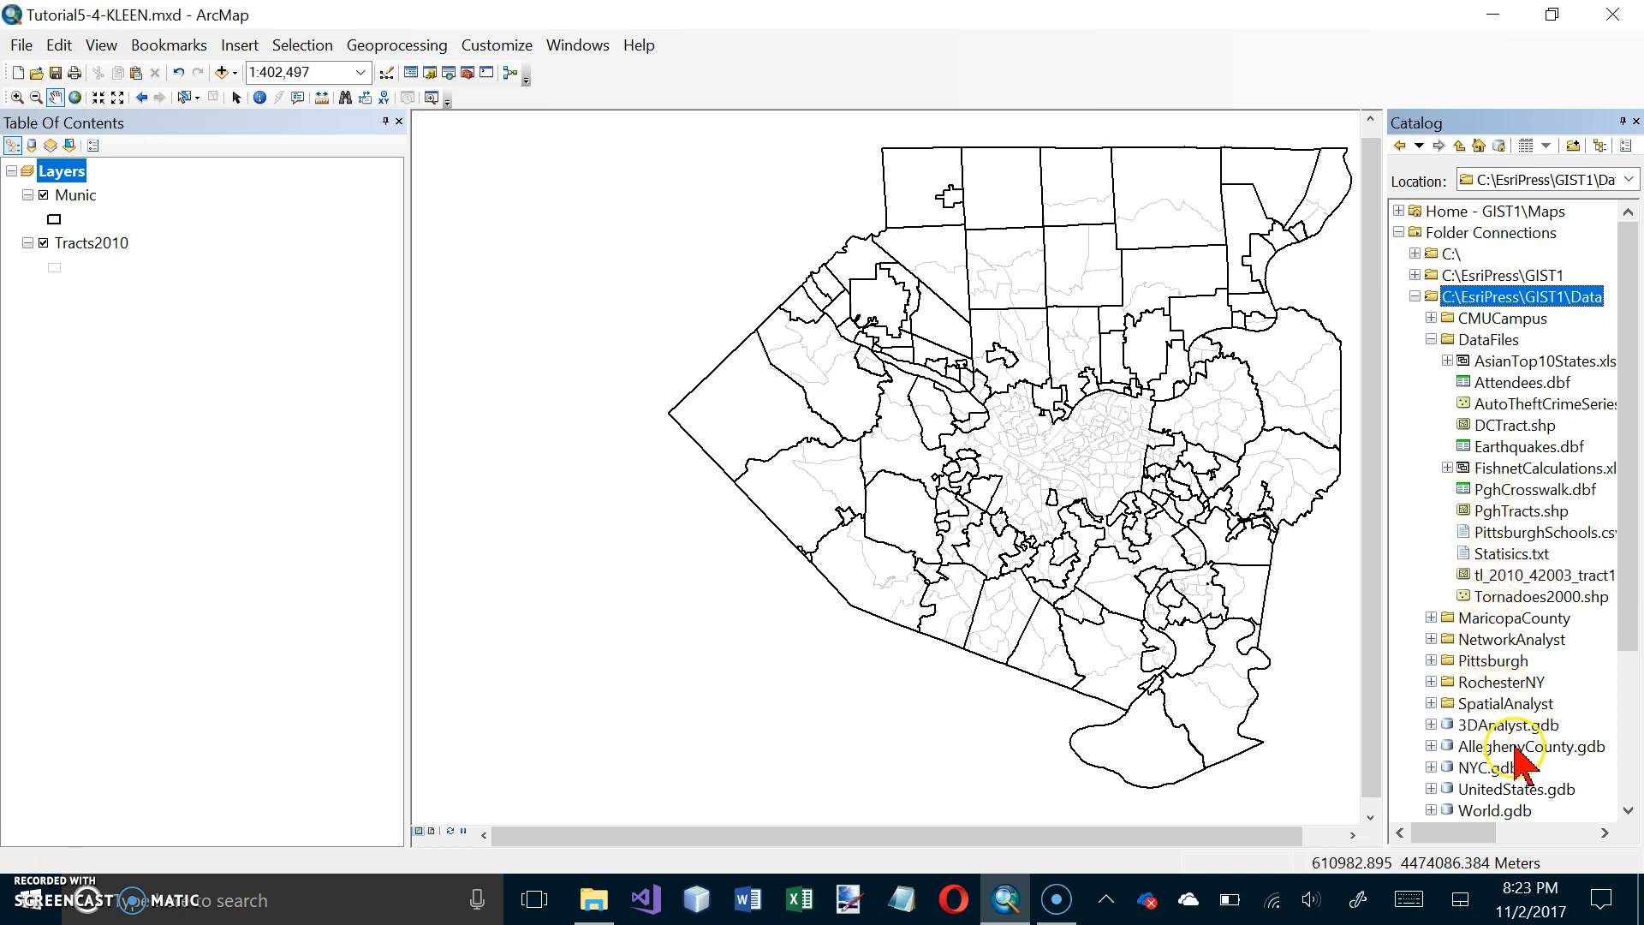
Step: Look through the feature classes in AlleghenyCounty.gdb and collapse the geodatabase again
scroll(1521, 754, down, 1)
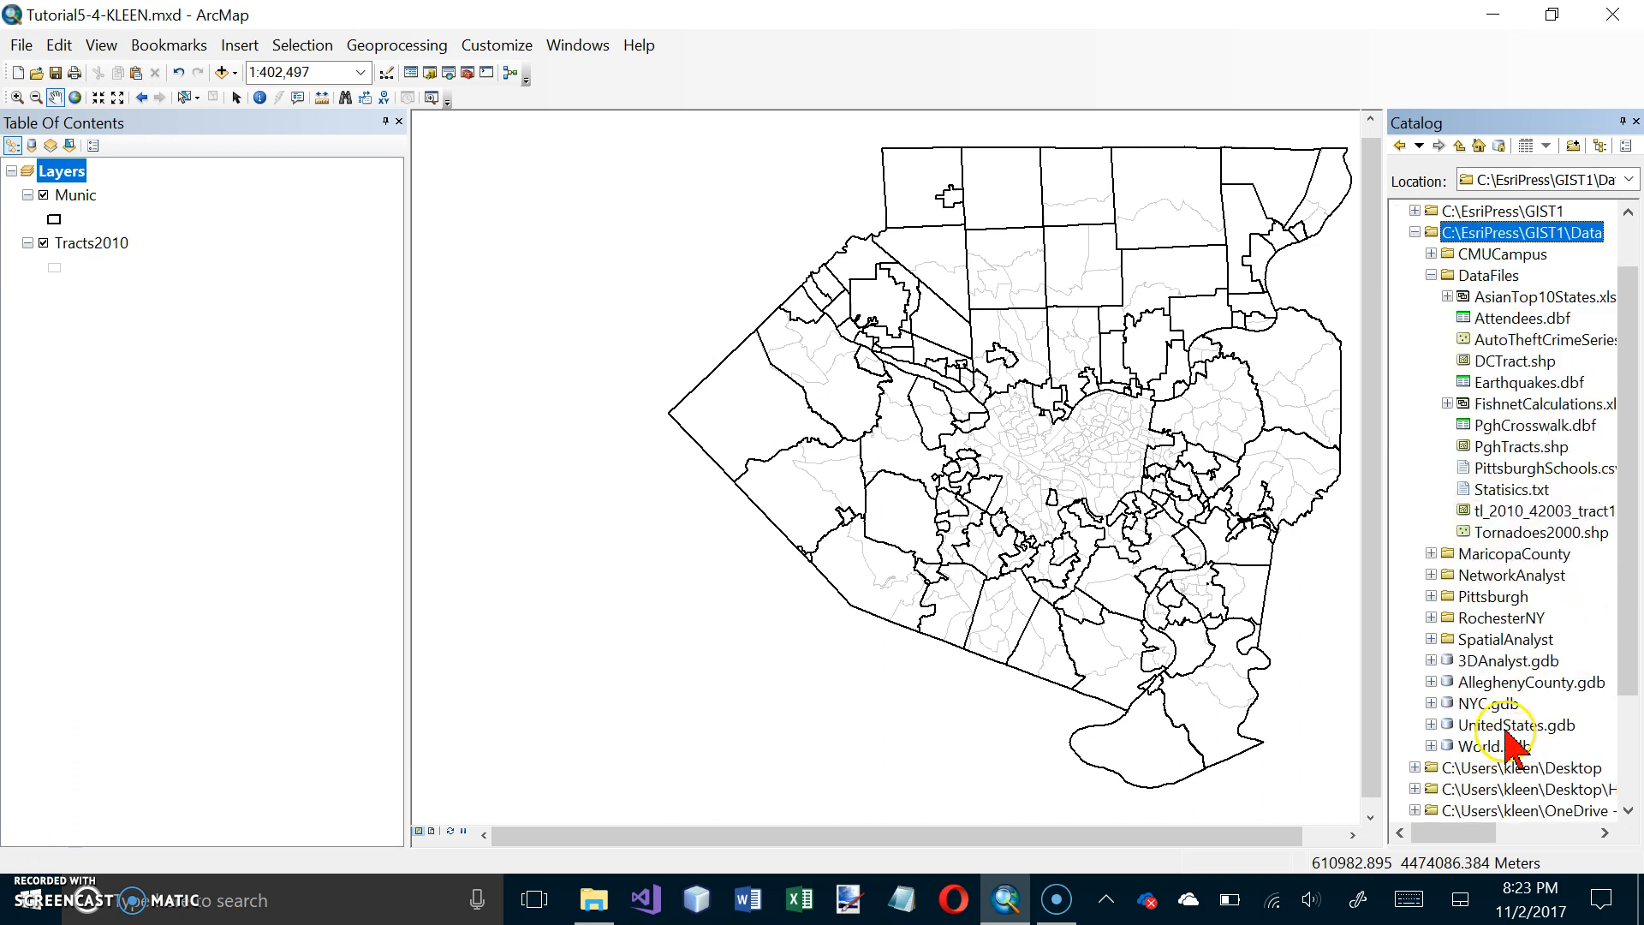
right_click(1481, 684)
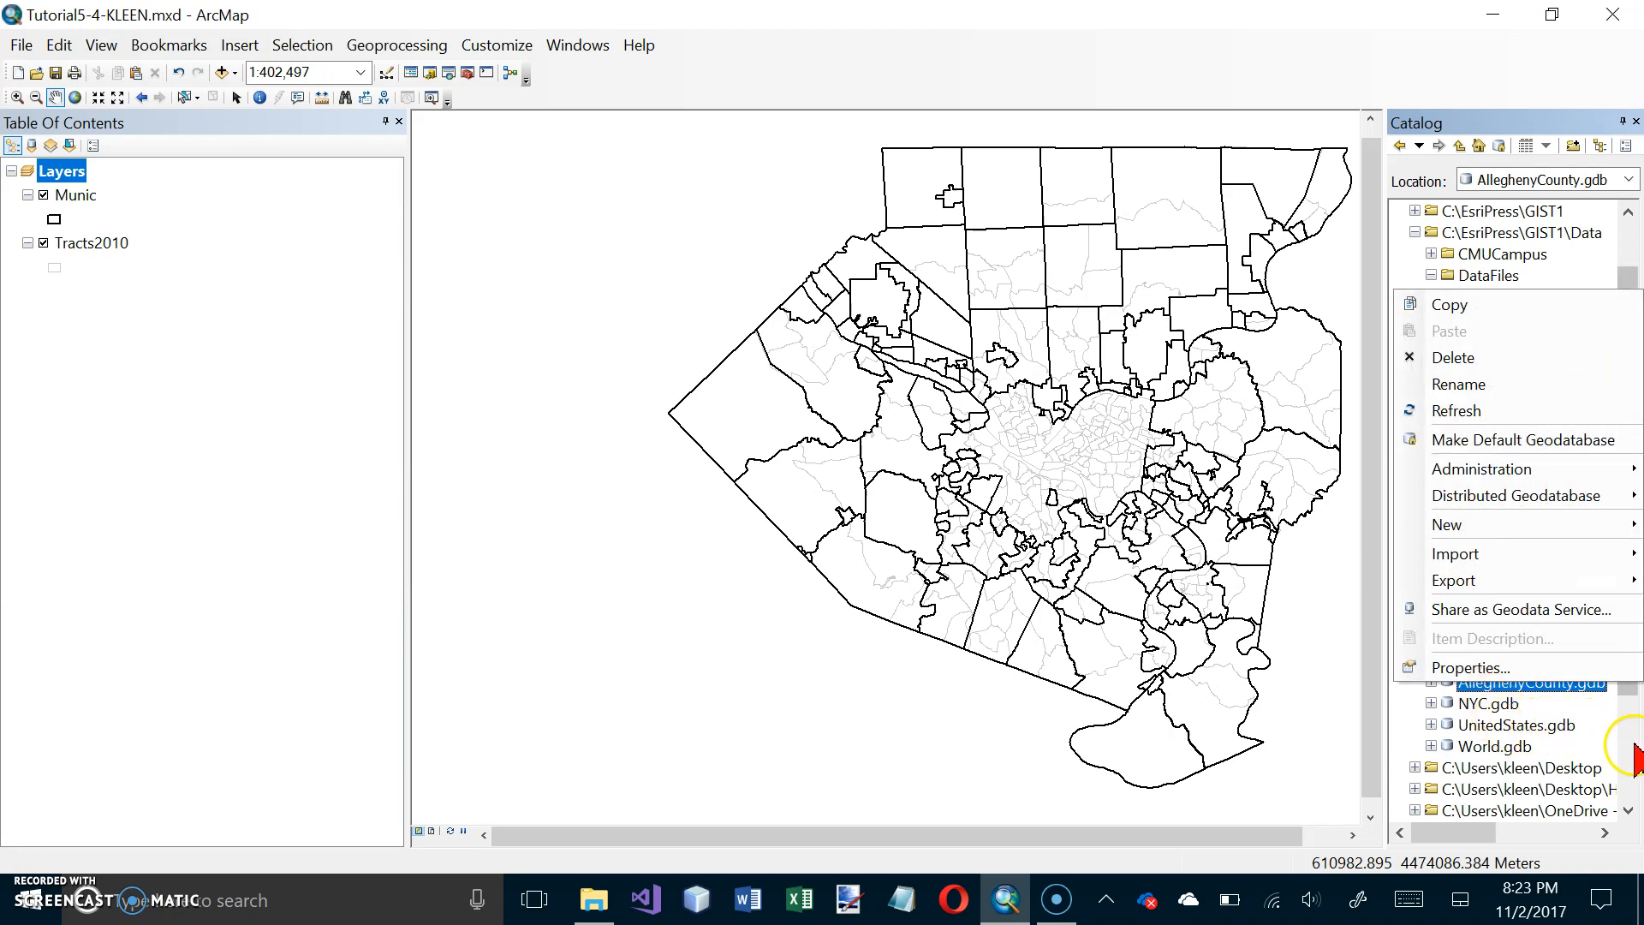
click(1629, 811)
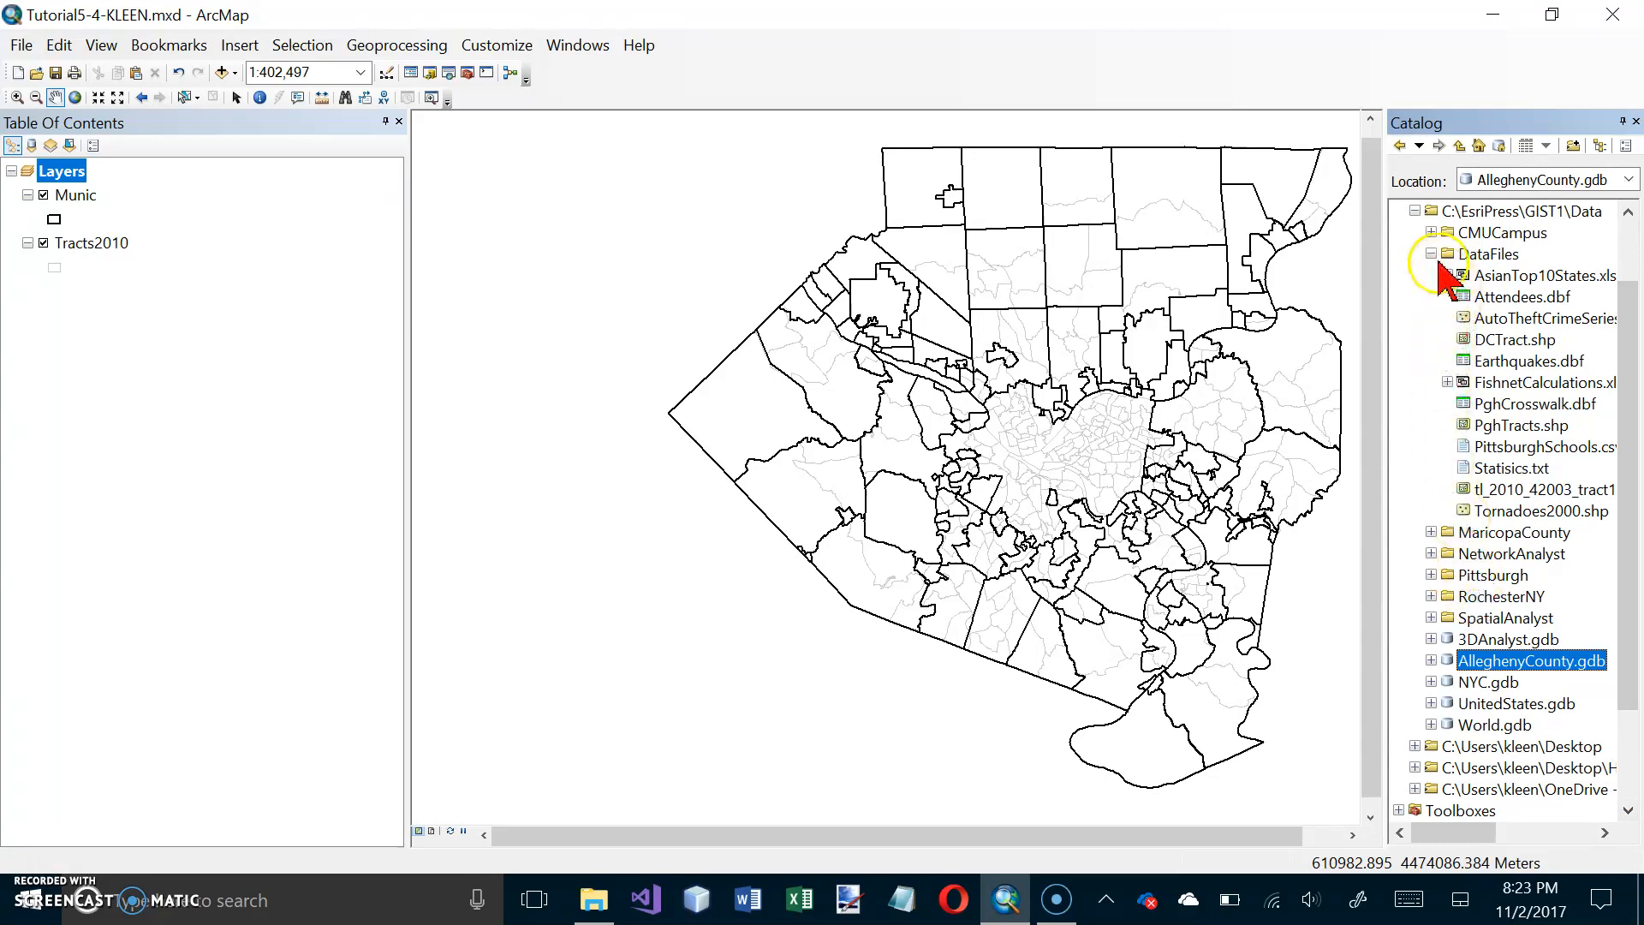
click(1431, 660)
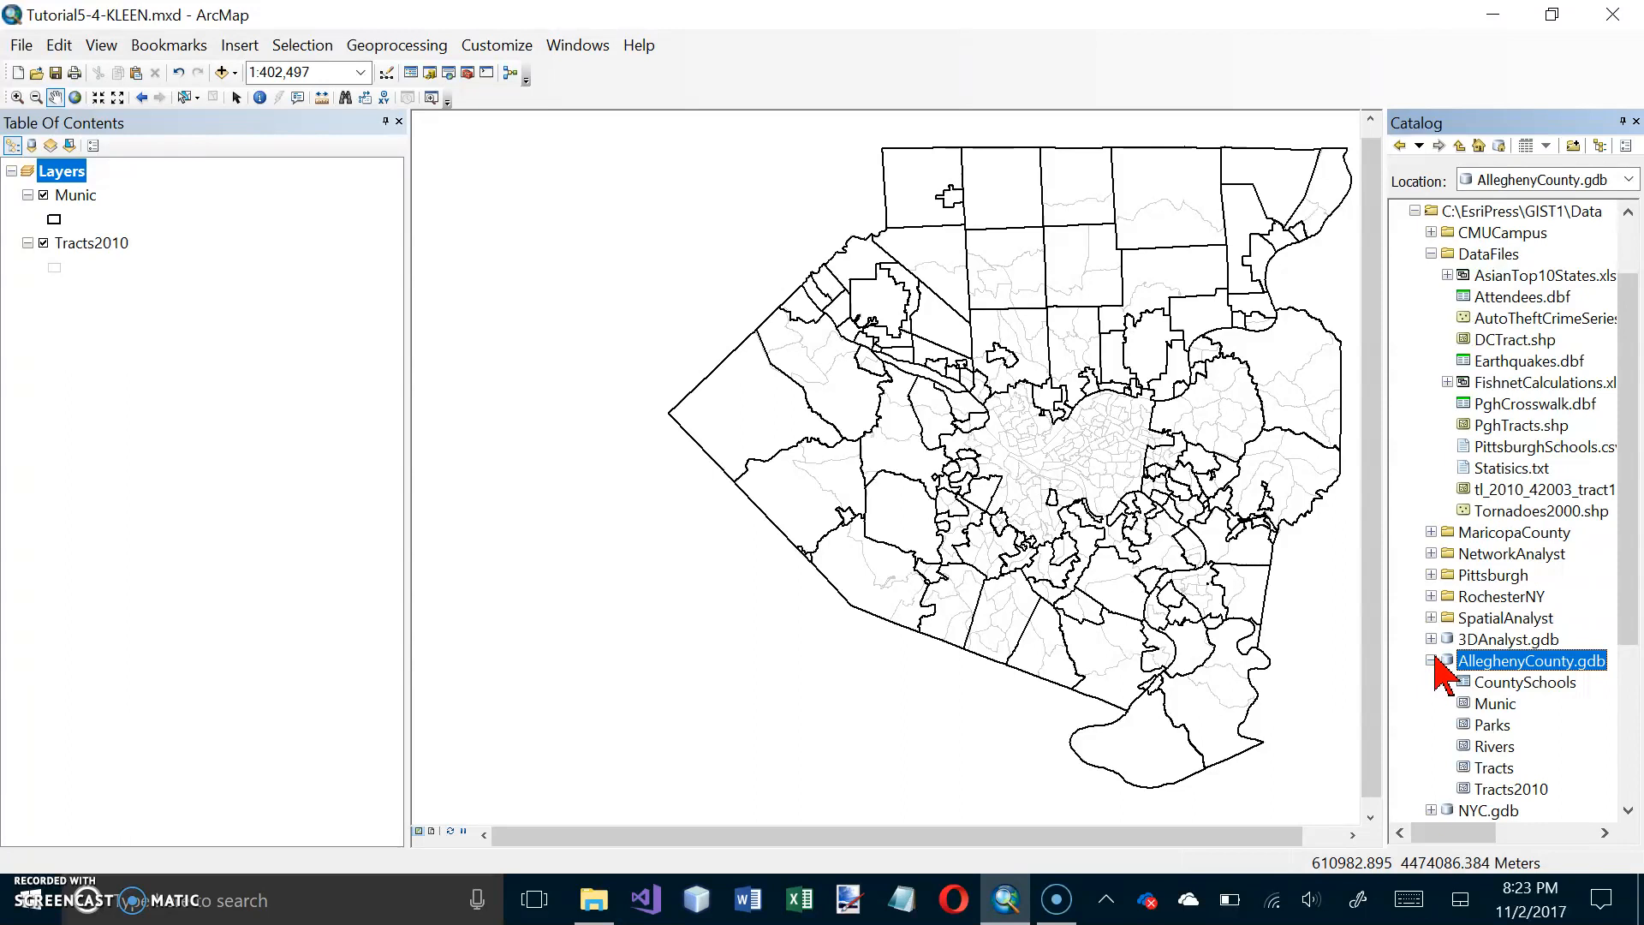
click(1431, 660)
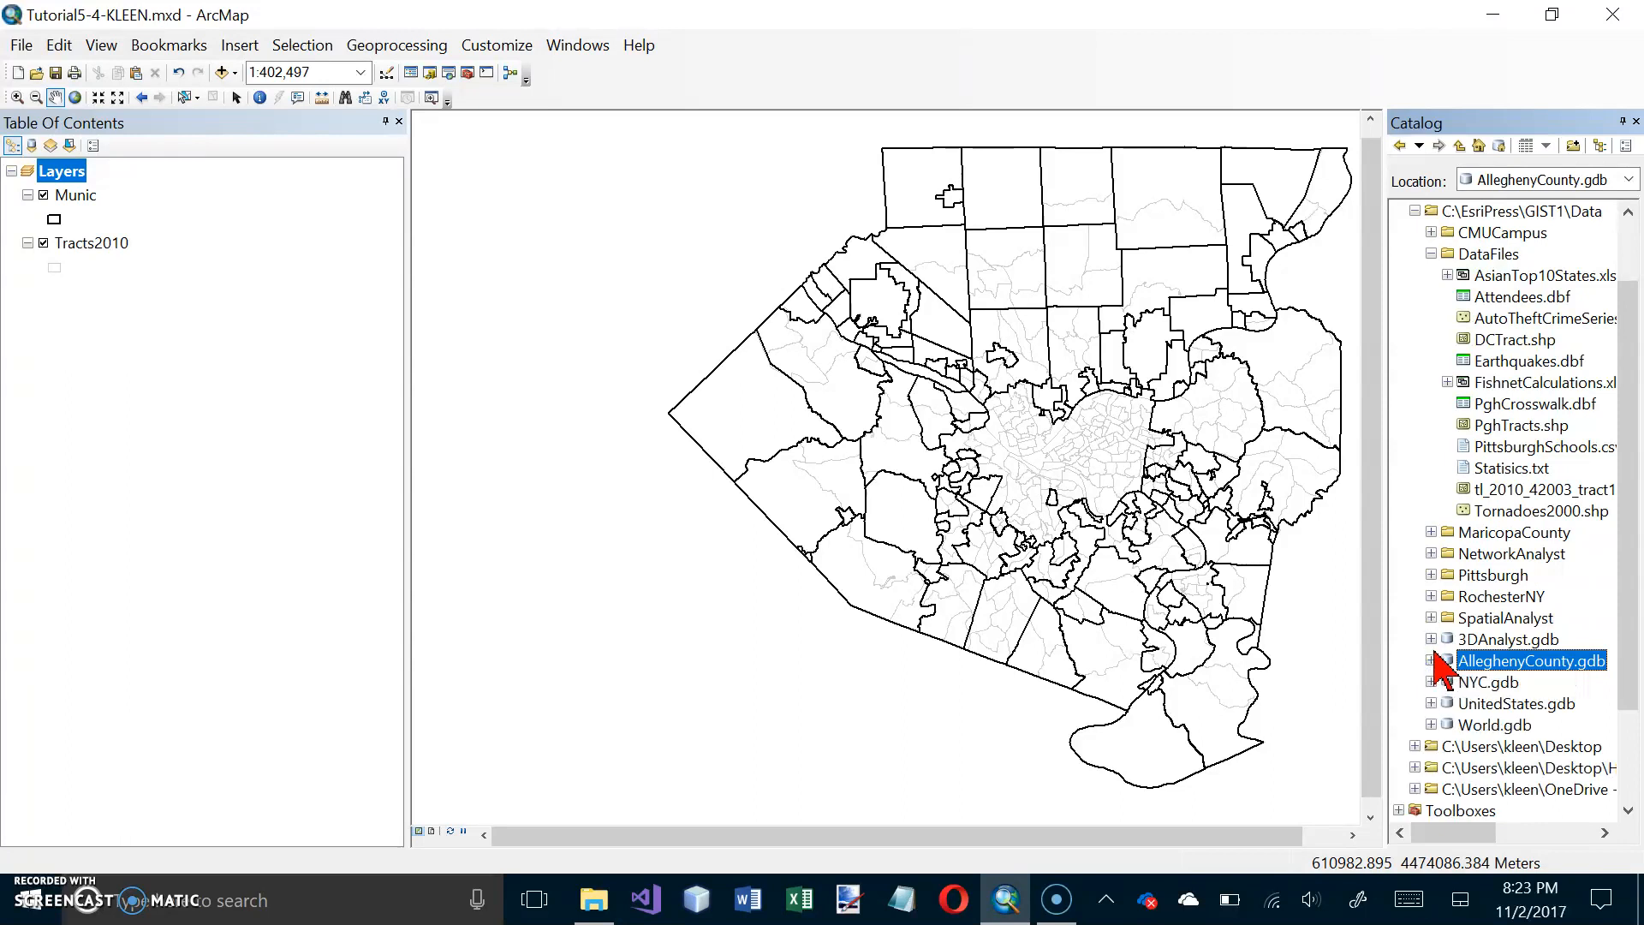